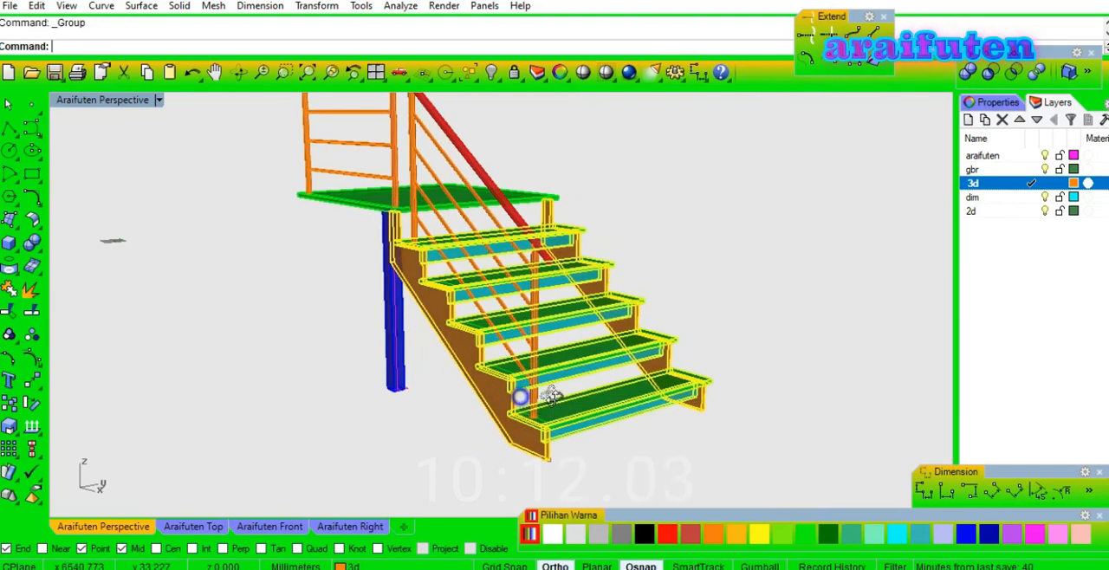
Mirror the selected treads and stringers across the landing's midpoint to create a second stair flight on the opposite side.
{"action": "right_click_drag", "start_coordinate": [552, 396], "coordinate": [622, 403]}
{"action": "scroll", "coordinate": [622, 404], "scroll_direction": "down", "scroll_amount": 2}
{"action": "right_click_drag", "start_coordinate": [445, 322], "coordinate": [494, 336]}
{"action": "type", "text": "mi"}
{"action": "key", "text": "Return"}
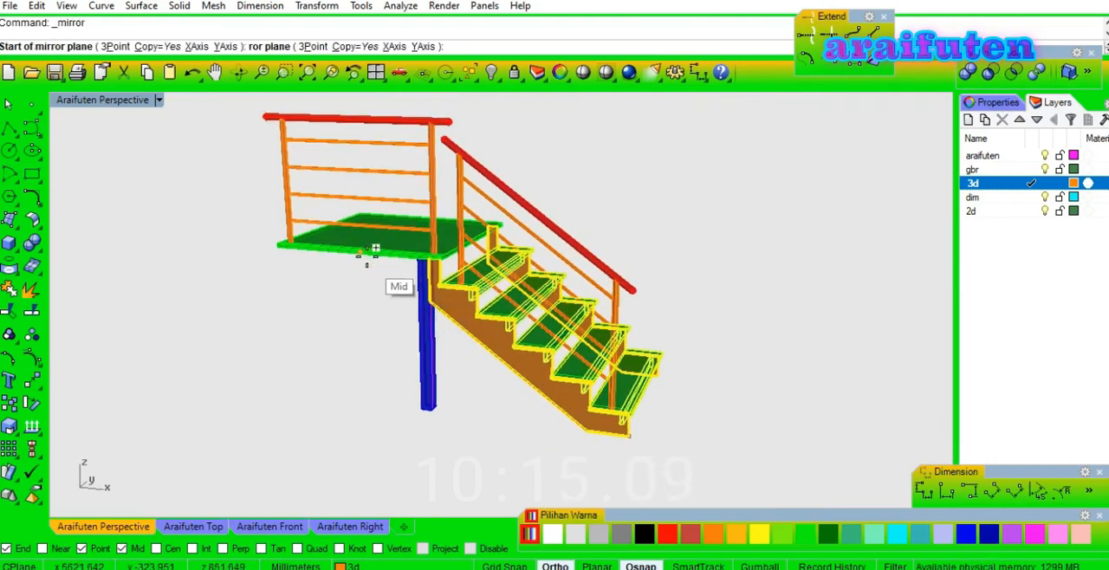
{"action": "left_click", "coordinate": [367, 258]}
{"action": "left_click", "coordinate": [335, 274]}
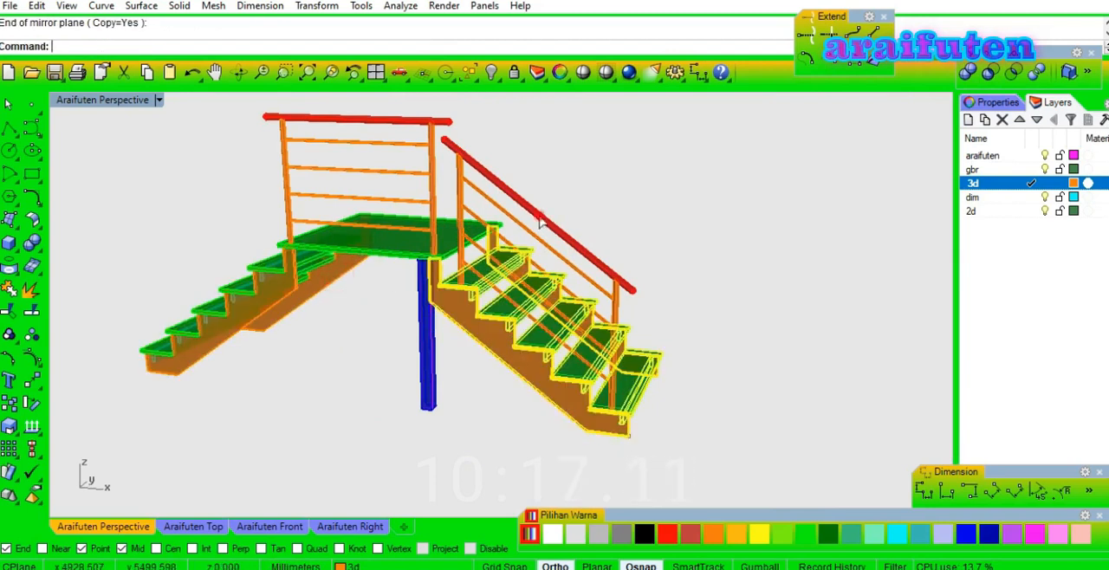
Mirror the sloped railing across the middle of the tread to the other side of the stair flight.
{"action": "left_click", "coordinate": [647, 394]}
{"action": "left_click", "coordinate": [676, 401]}
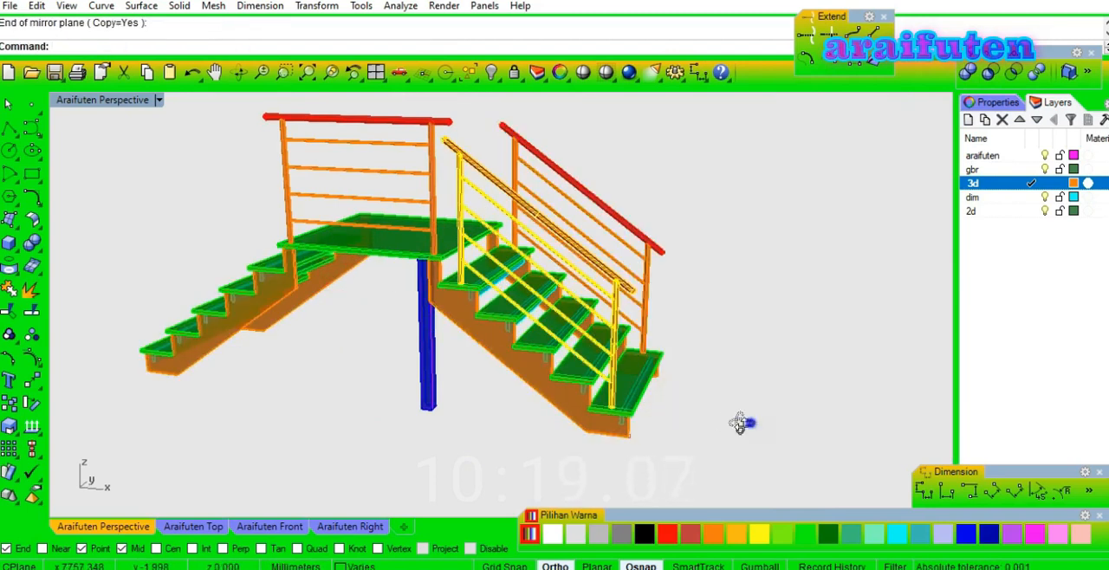
{"action": "scroll", "coordinate": [762, 305], "scroll_direction": "up", "scroll_amount": 3}
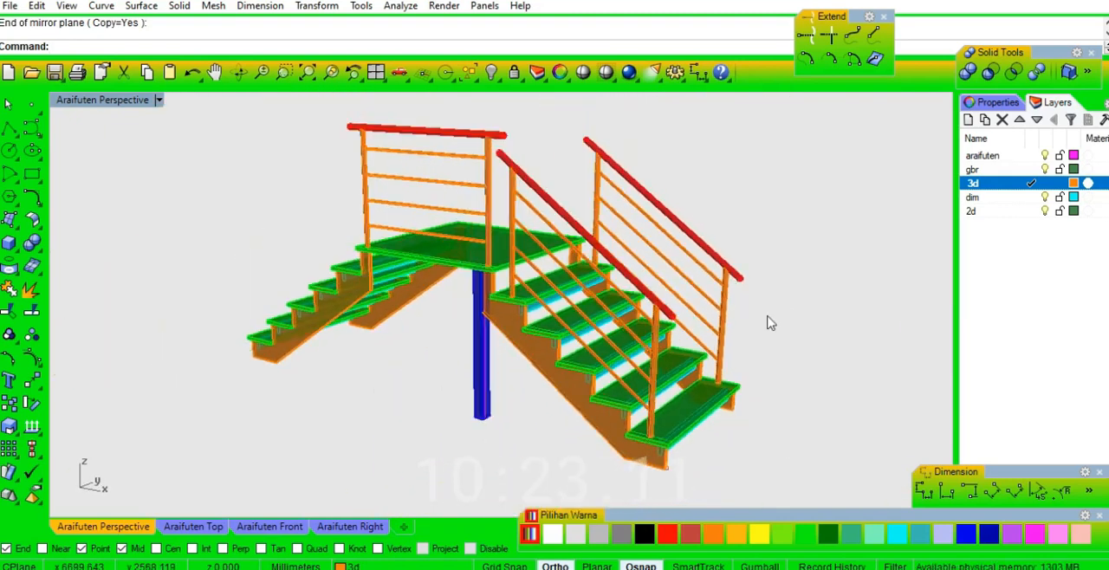
Mirror the blue support post across the landing's midpoint to the opposite side of the landing.
{"action": "left_click", "coordinate": [589, 351]}
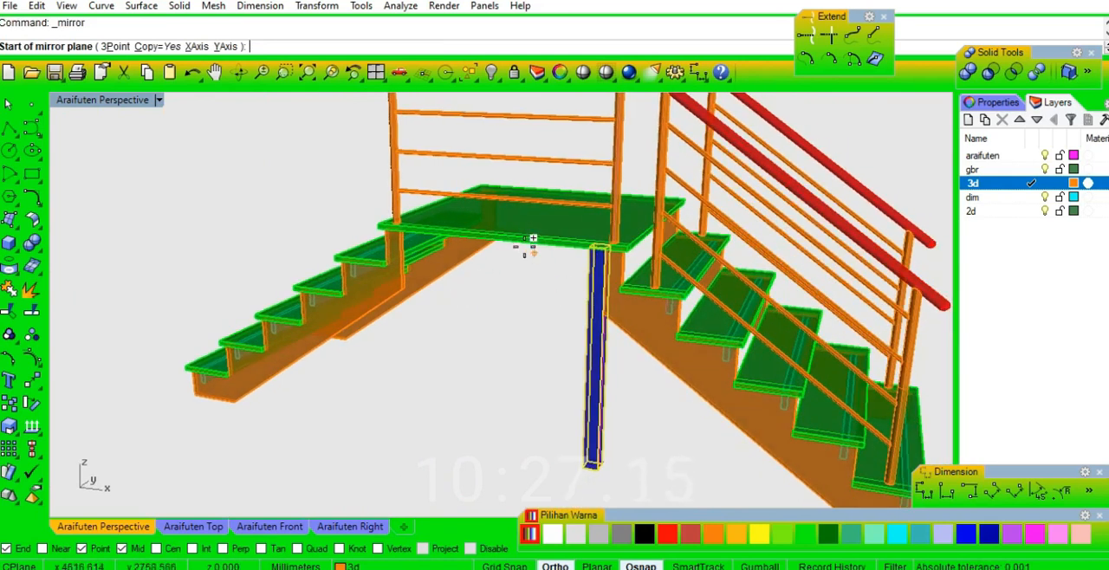
{"action": "left_click", "coordinate": [515, 235]}
{"action": "left_click", "coordinate": [470, 273]}
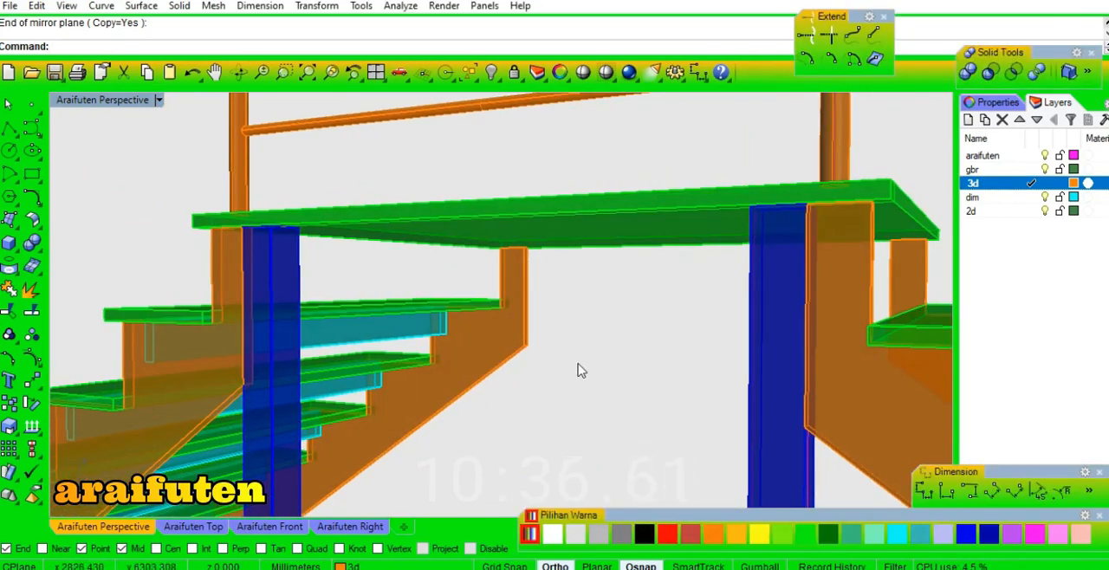
Start a vertical rectangle under the landing and make araifuten the current layer.
{"action": "type", "text": "rec"}
{"action": "key", "text": "Return"}
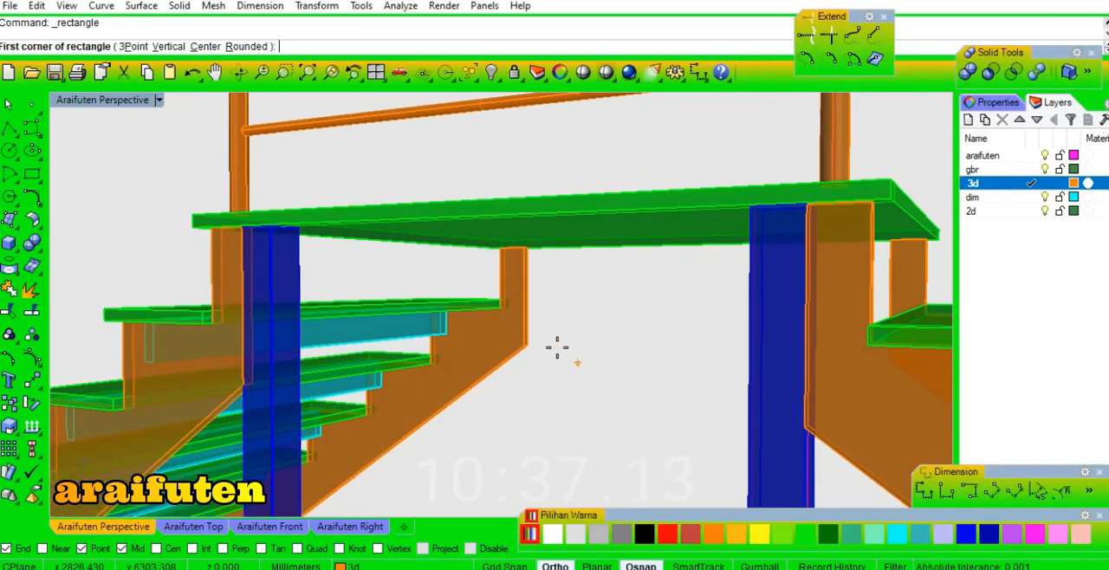
{"action": "left_click", "coordinate": [168, 46]}
{"action": "right_click_drag", "start_coordinate": [356, 272], "coordinate": [394, 270]}
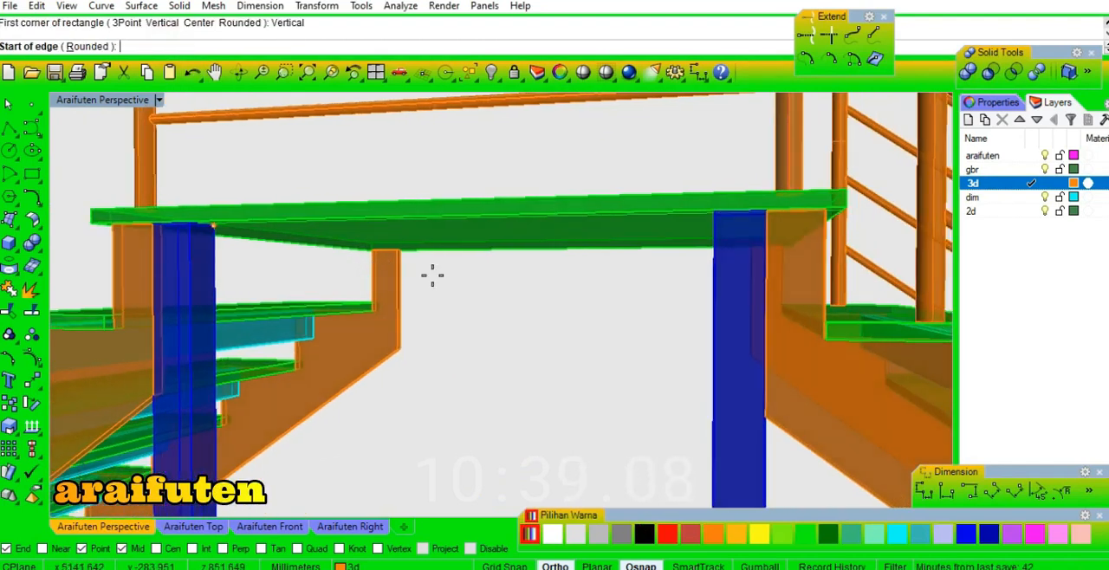
{"action": "left_click", "coordinate": [1030, 155]}
Try to draw a vertical rectangle with a height of -120 between the top outer corners of the two posts.
{"action": "scroll", "coordinate": [139, 234], "scroll_direction": "up", "scroll_amount": 4}
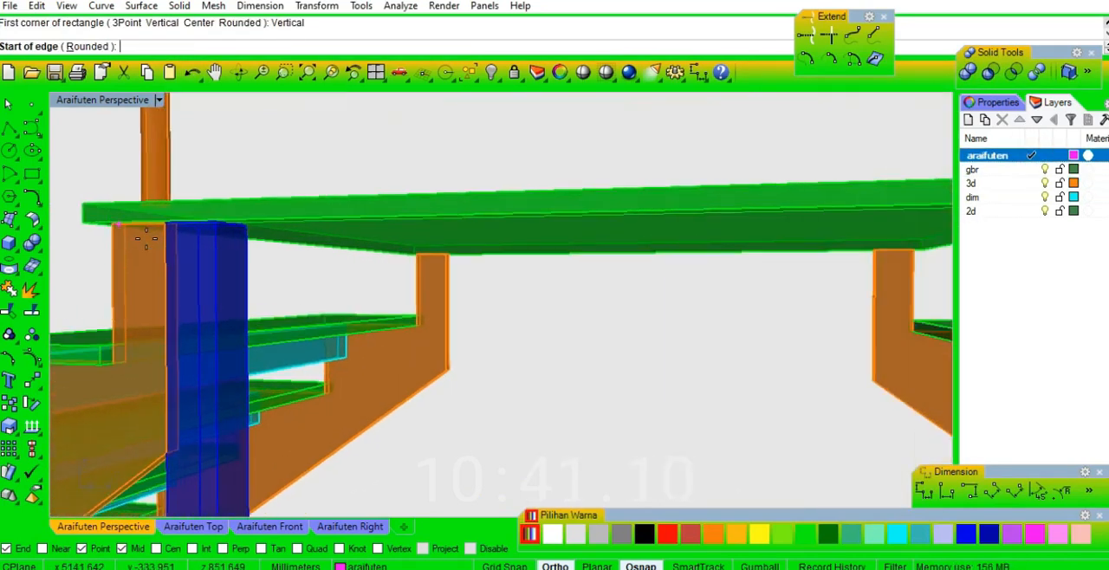
{"action": "left_click", "coordinate": [173, 209]}
{"action": "scroll", "coordinate": [178, 221], "scroll_direction": "down", "scroll_amount": 3}
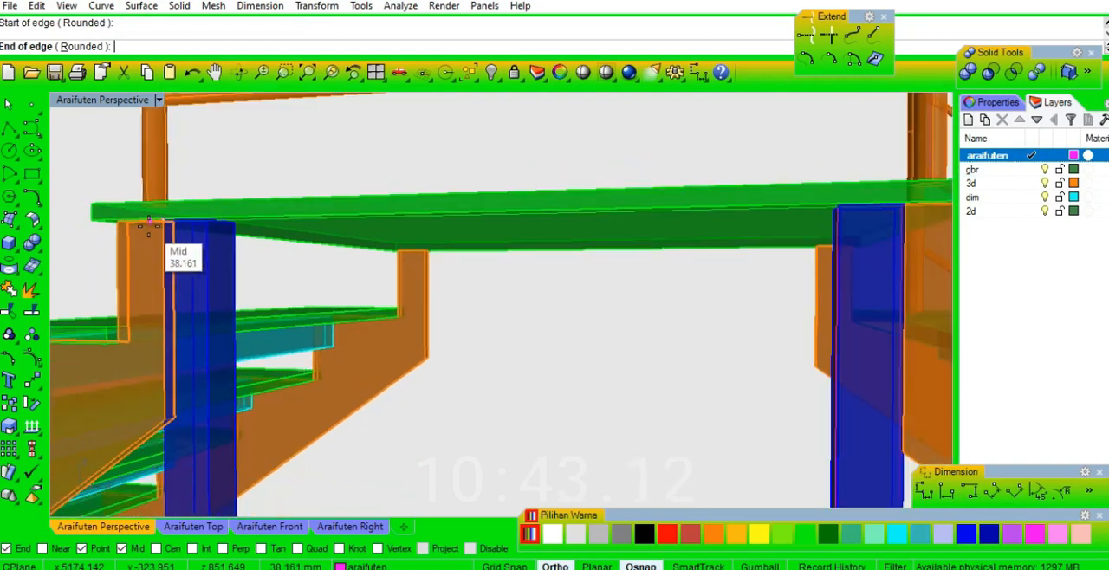
{"action": "scroll", "coordinate": [905, 208], "scroll_direction": "up", "scroll_amount": 3}
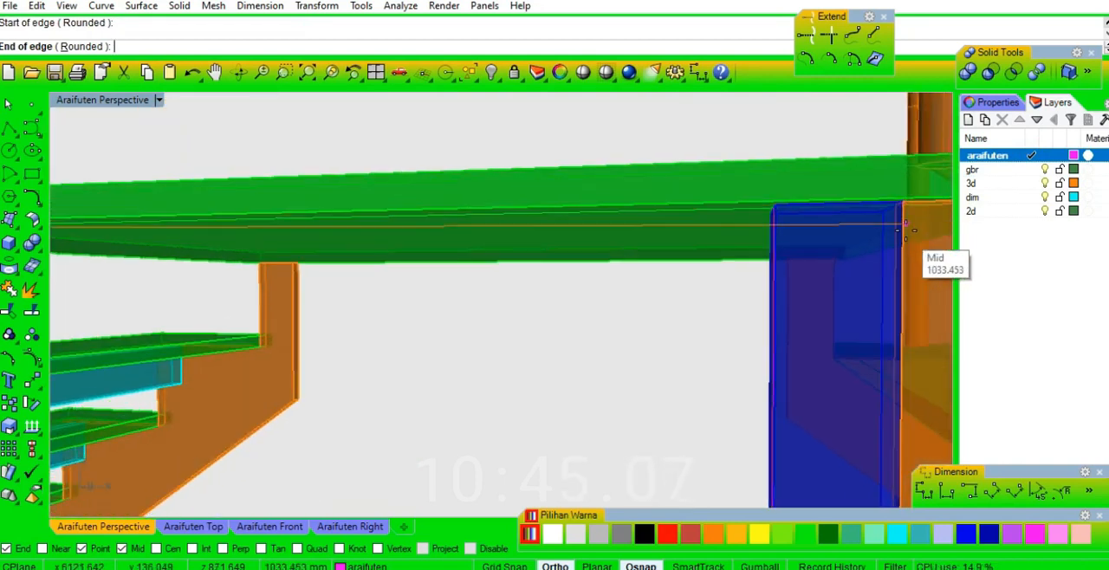
{"action": "left_click", "coordinate": [901, 206]}
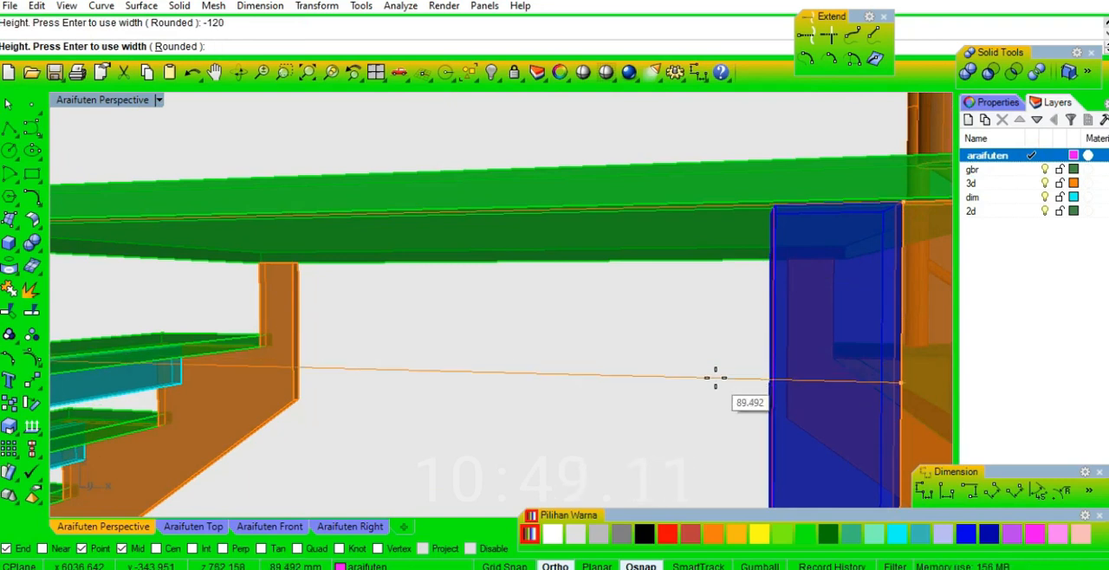
{"action": "key", "text": "Return"}
{"action": "scroll", "coordinate": [712, 299], "scroll_direction": "down", "scroll_amount": 5}
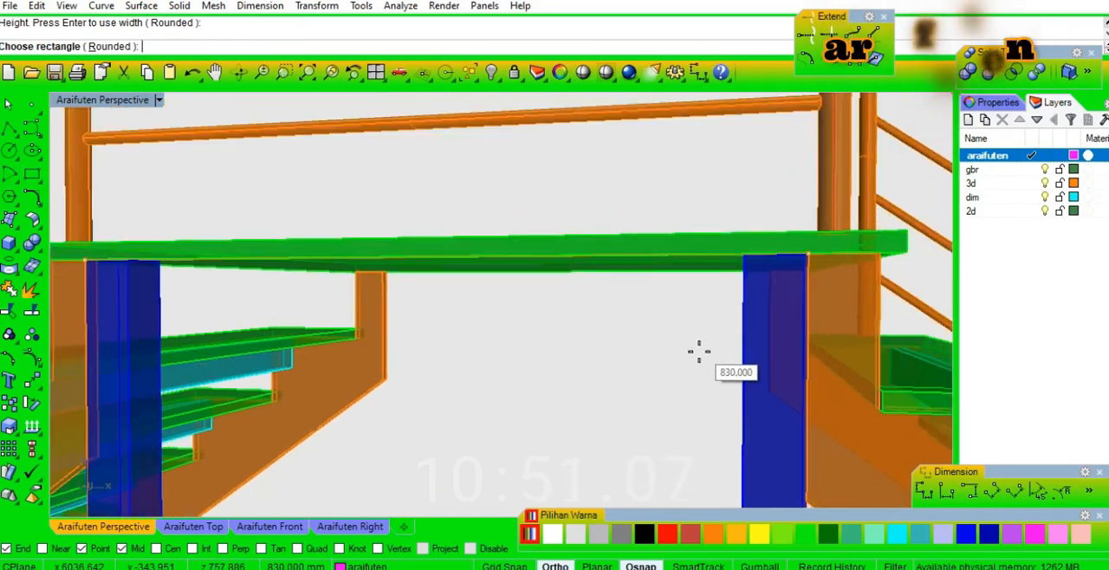
{"action": "scroll", "coordinate": [511, 343], "scroll_direction": "up", "scroll_amount": 1}
{"action": "key", "text": "Escape"}
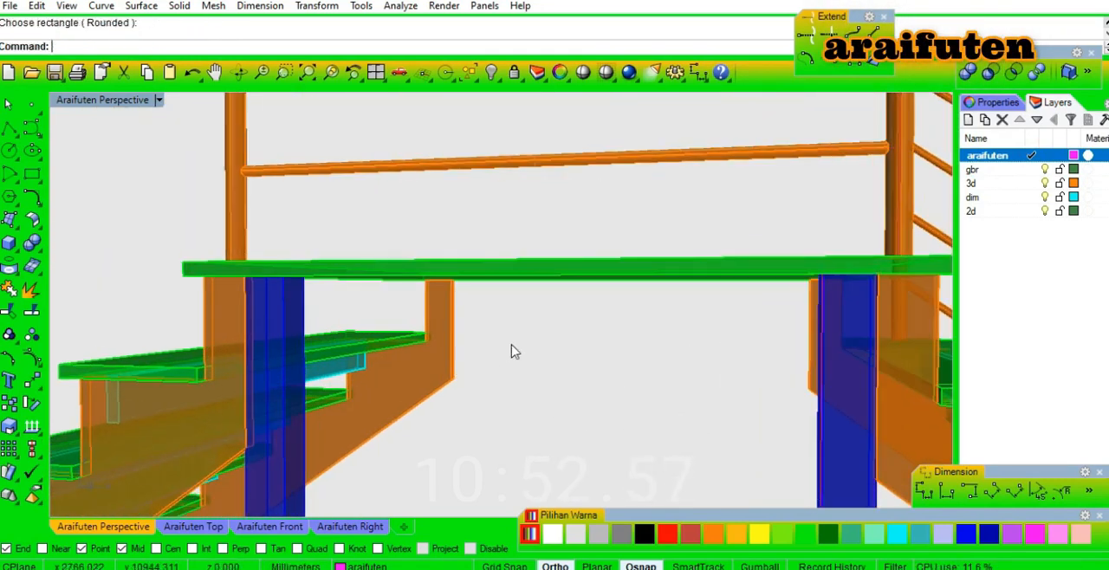
{"action": "scroll", "coordinate": [574, 344], "scroll_direction": "up", "scroll_amount": 4}
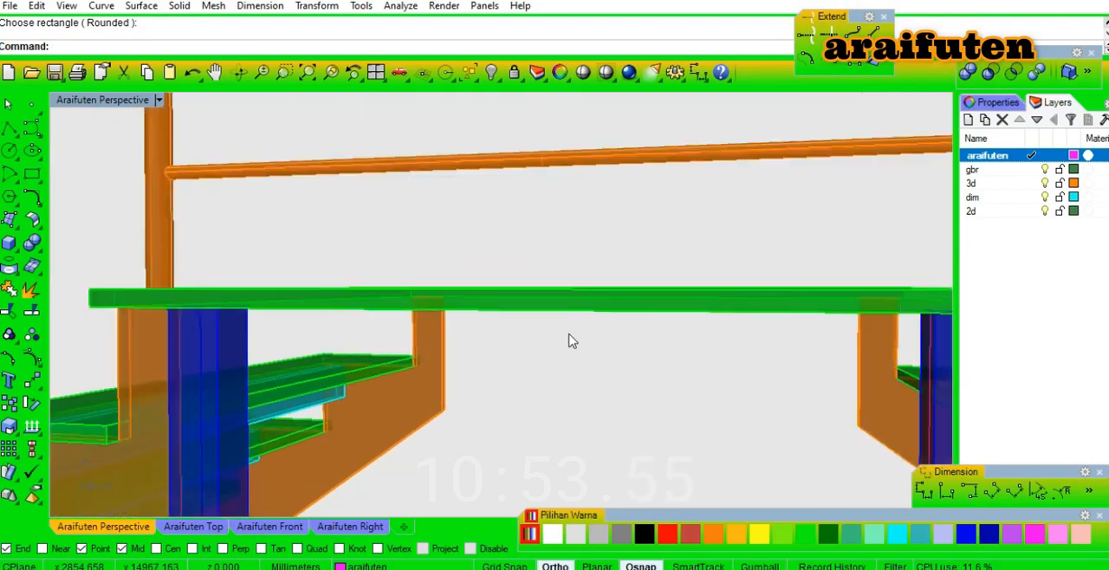
{"action": "scroll", "coordinate": [570, 340], "scroll_direction": "up", "scroll_amount": 1}
{"action": "key", "text": "ctrl+z"}
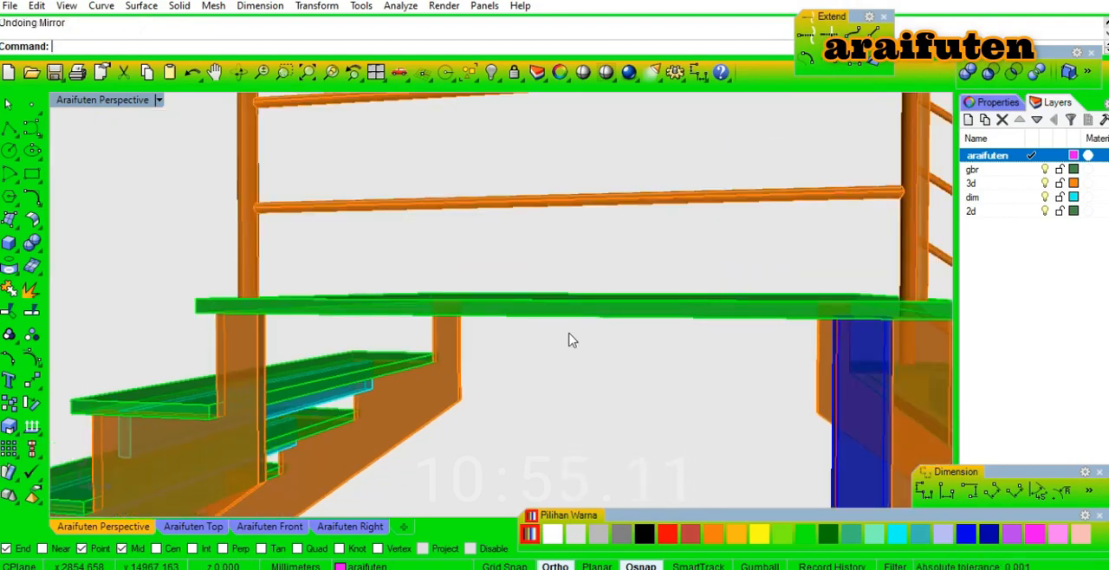
{"action": "key", "text": "ctrl+y"}
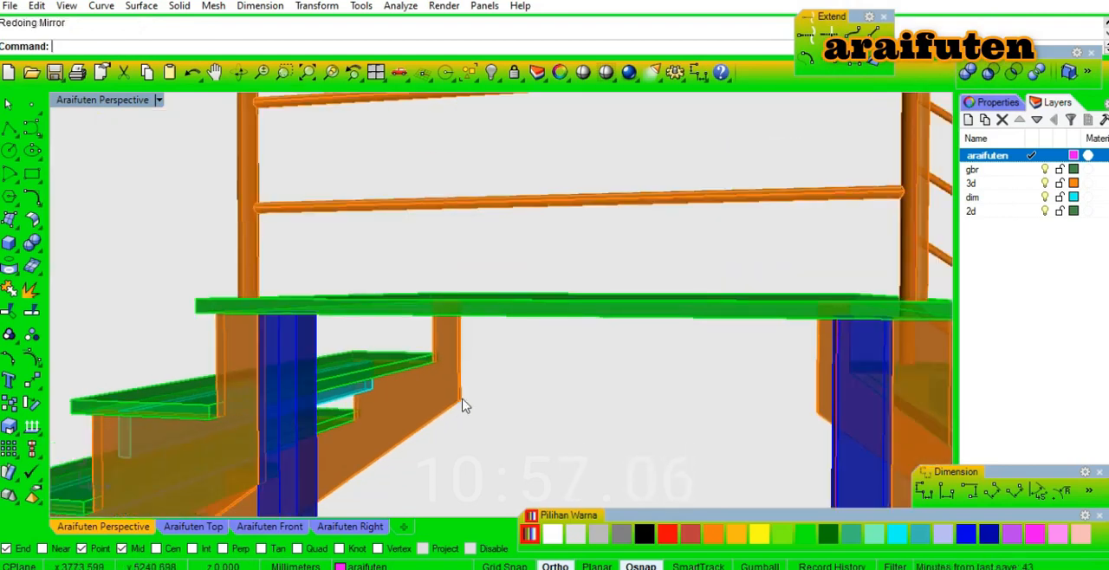
Try to draw a vertical rectangle with a height of 10 between the top outer corners of the two posts.
{"action": "scroll", "coordinate": [281, 353], "scroll_direction": "up", "scroll_amount": 3}
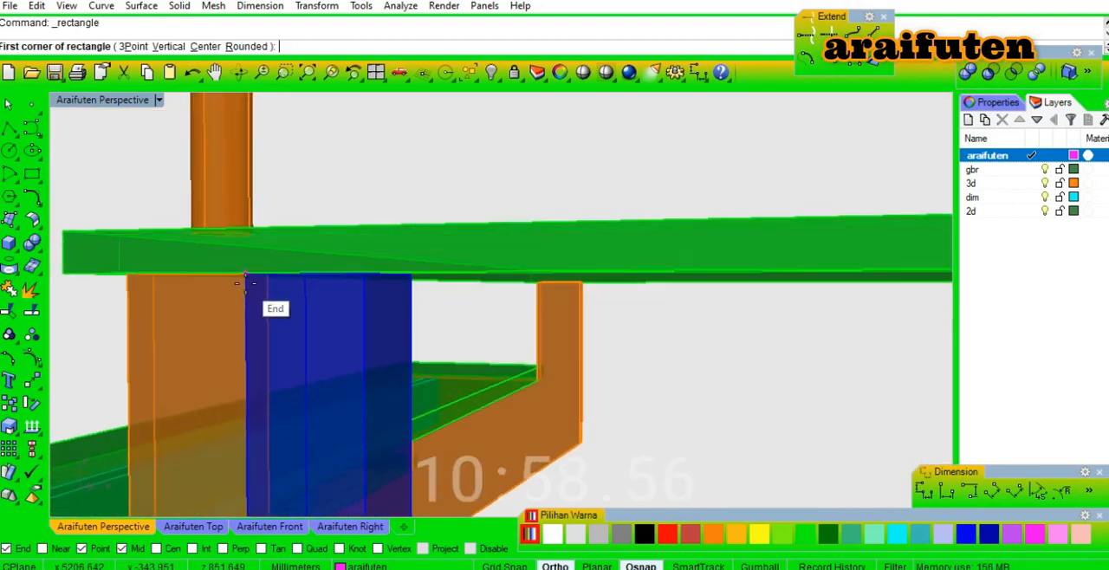
{"action": "left_click", "coordinate": [242, 281]}
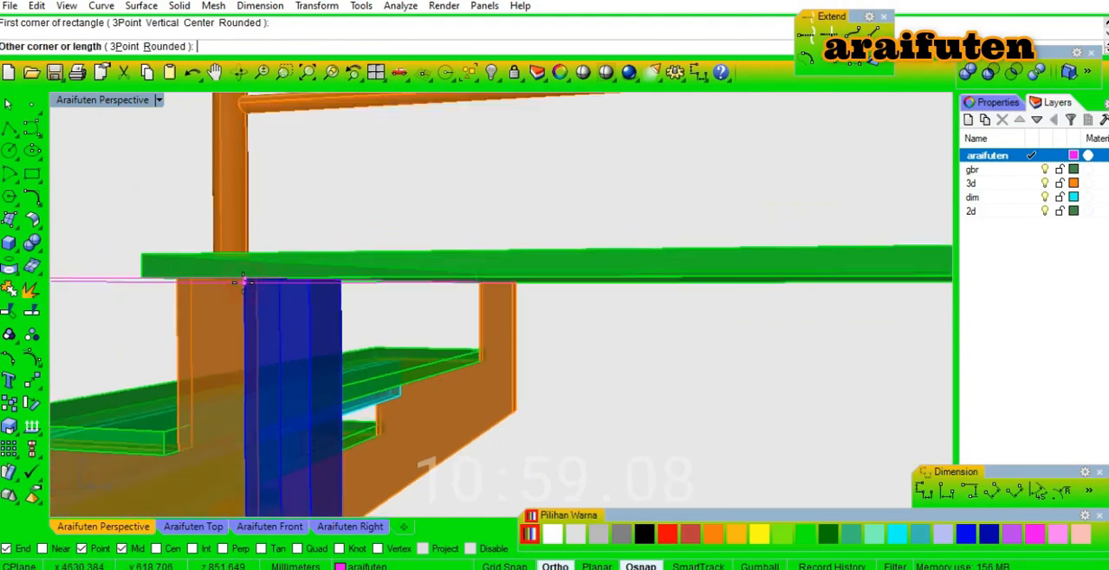
{"action": "key", "text": "Return"}
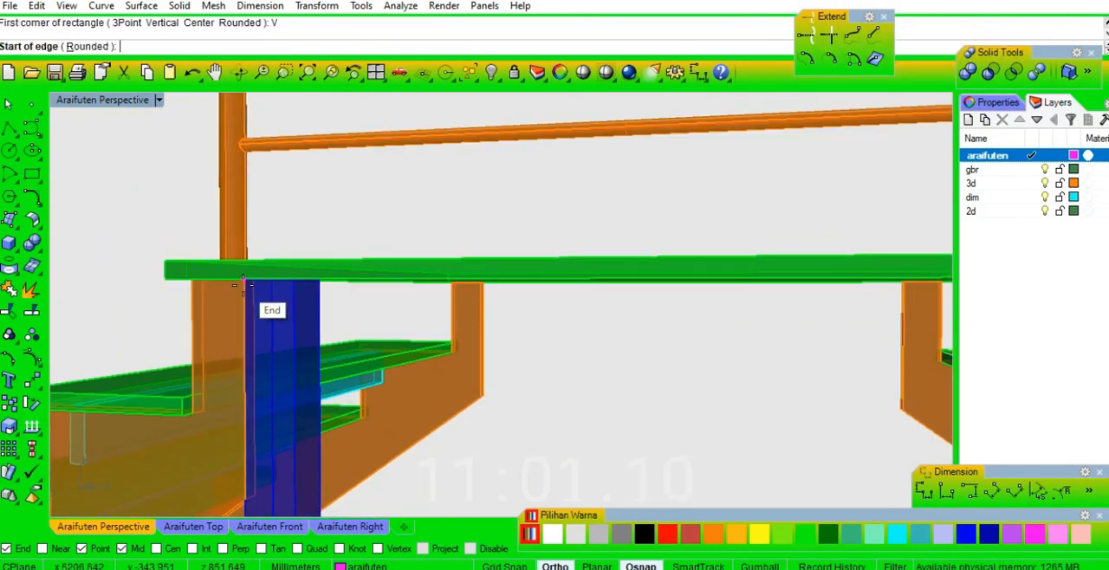
{"action": "left_click", "coordinate": [229, 277]}
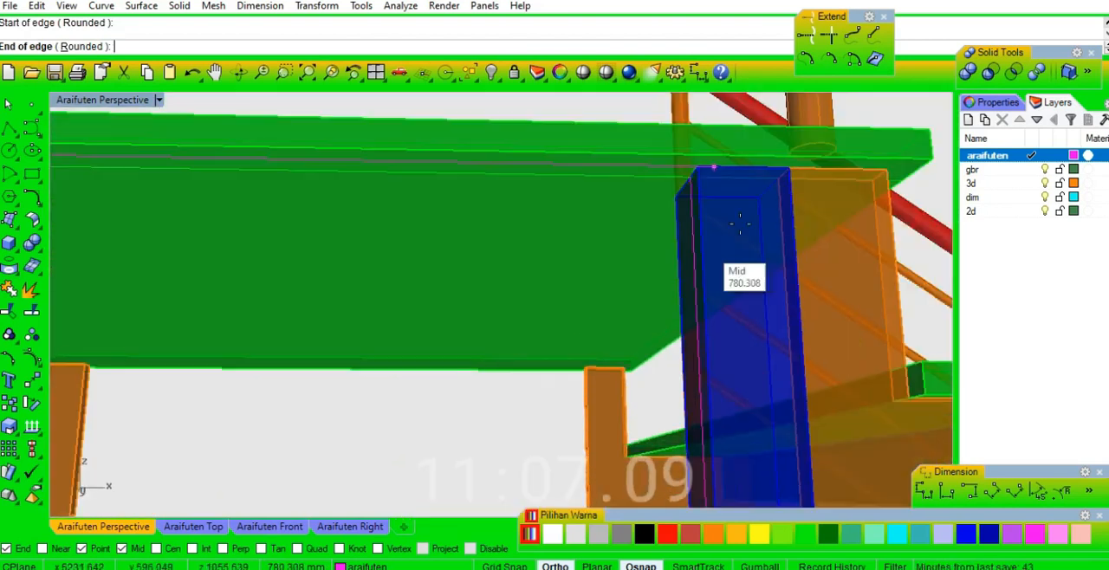
{"action": "left_click", "coordinate": [808, 186]}
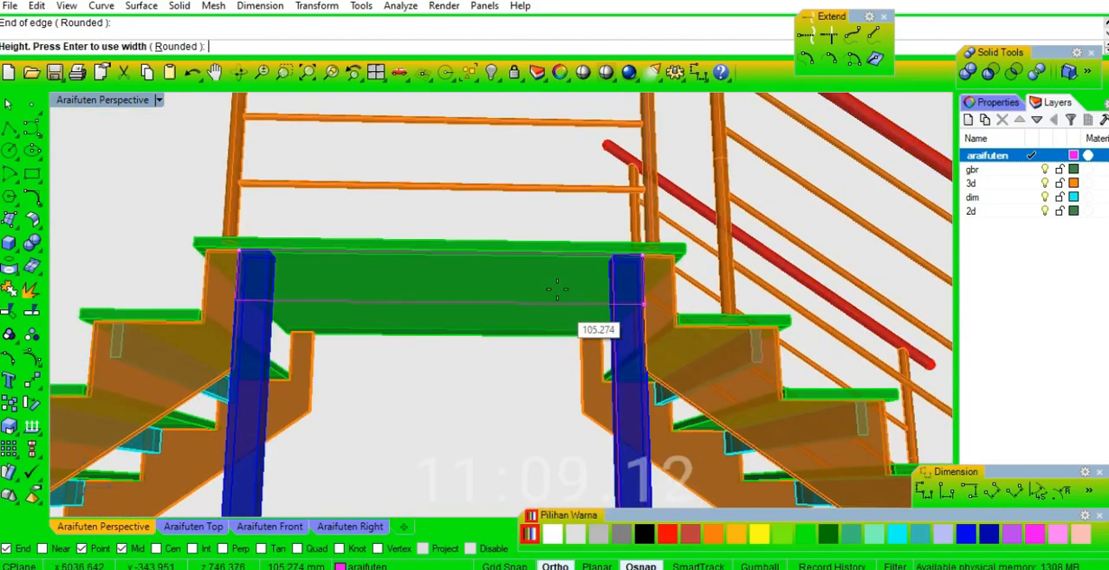
{"action": "type", "text": "10"}
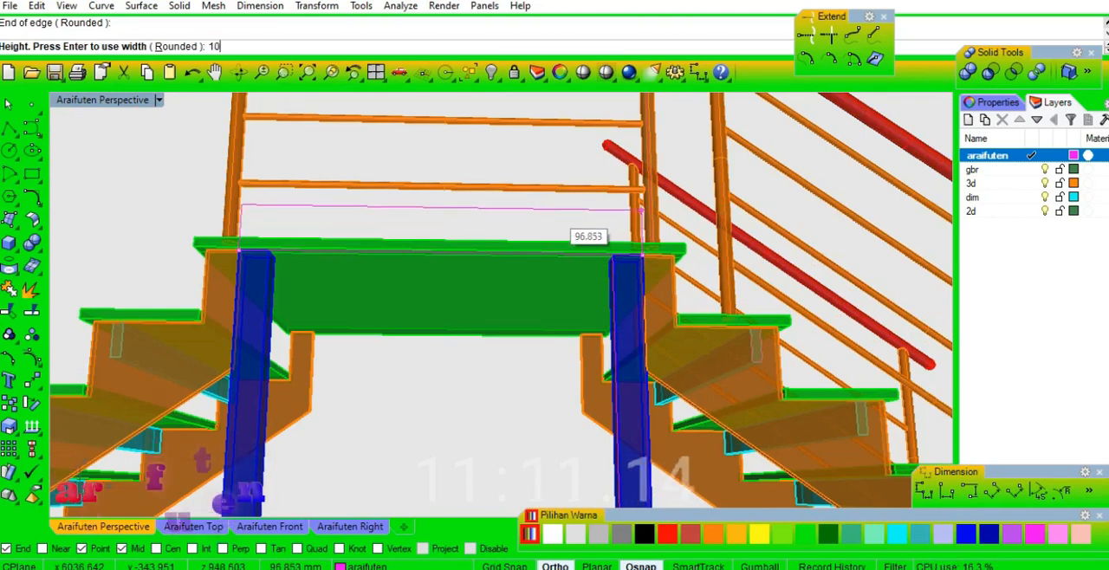
{"action": "key", "text": "Return"}
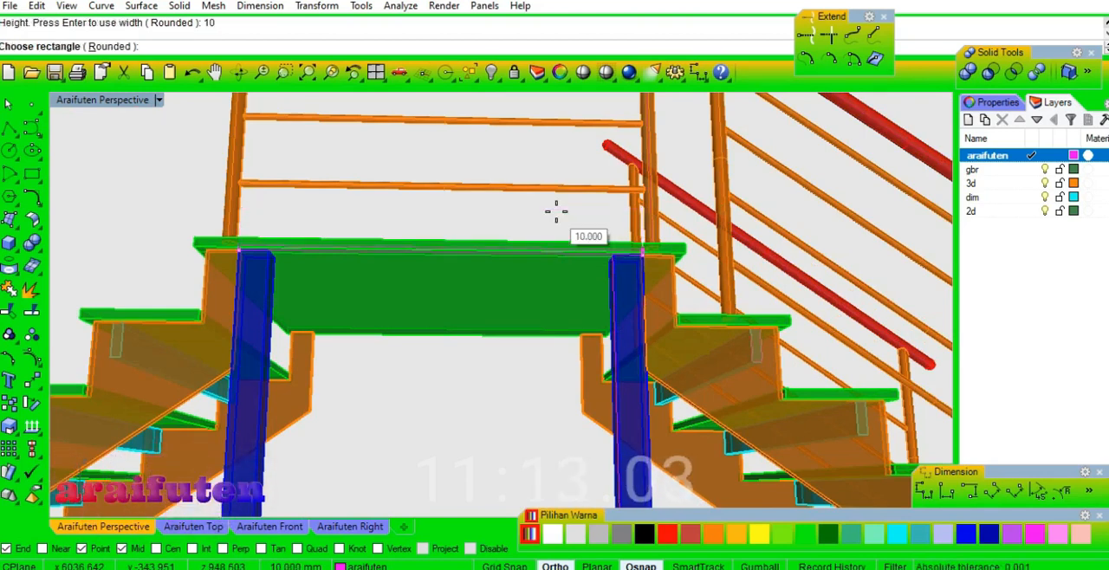
{"action": "scroll", "coordinate": [556, 210], "scroll_direction": "up", "scroll_amount": 5}
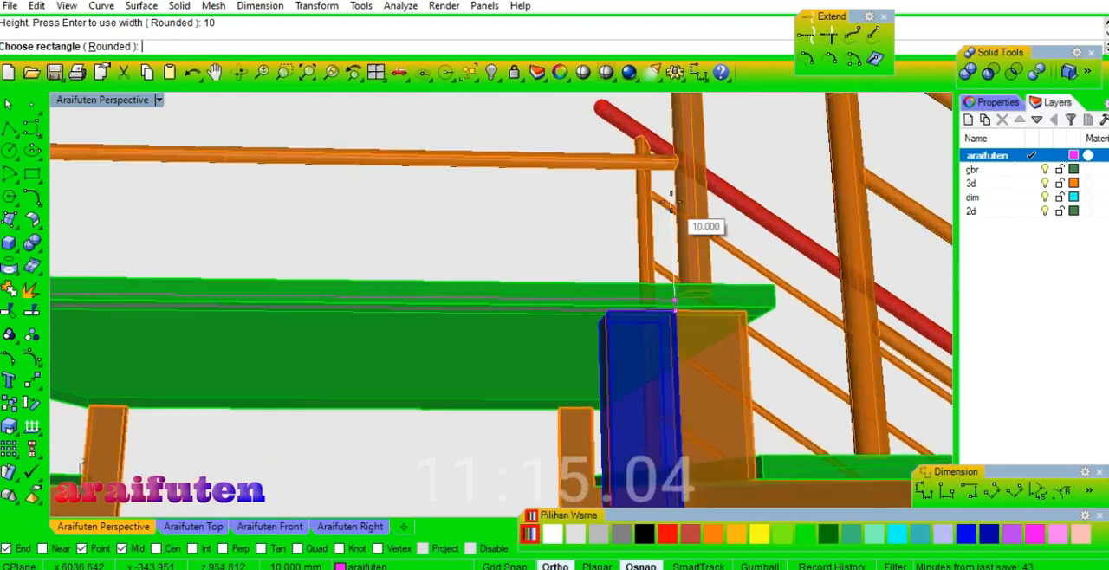
{"action": "scroll", "coordinate": [671, 201], "scroll_direction": "up", "scroll_amount": 3}
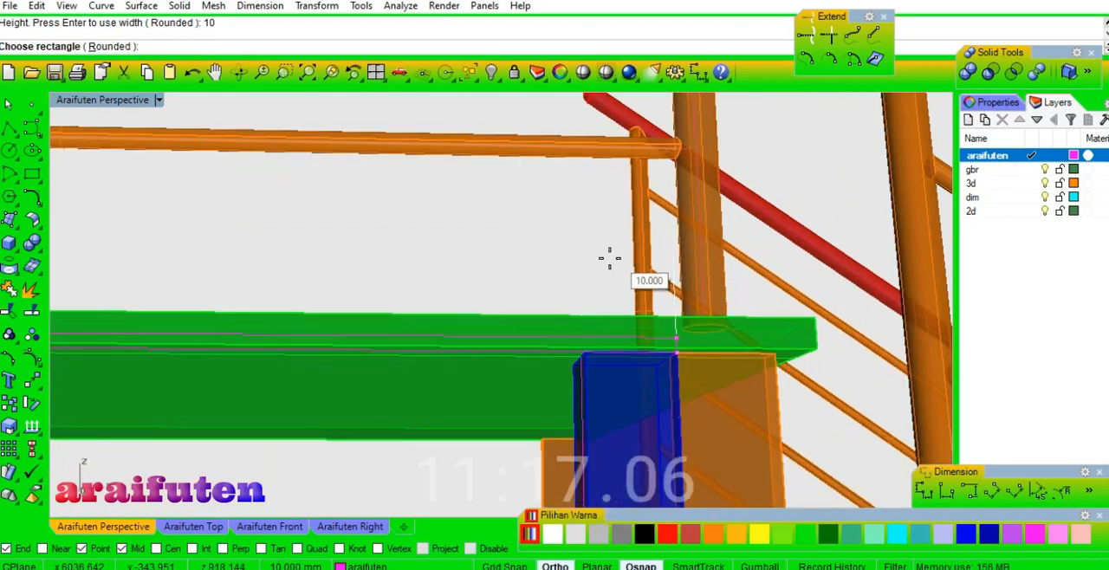
Switch to the front view of the landing and cancel the unfinished rectangle.
{"action": "left_click", "coordinate": [258, 528]}
{"action": "scroll", "coordinate": [495, 335], "scroll_direction": "up", "scroll_amount": 6}
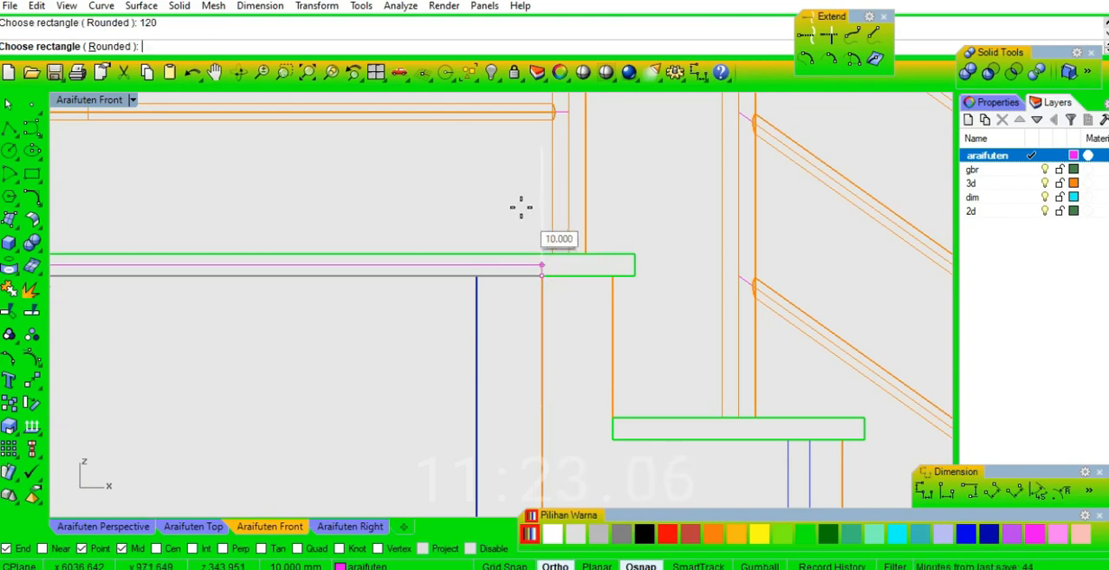
{"action": "scroll", "coordinate": [576, 327], "scroll_direction": "down", "scroll_amount": 3}
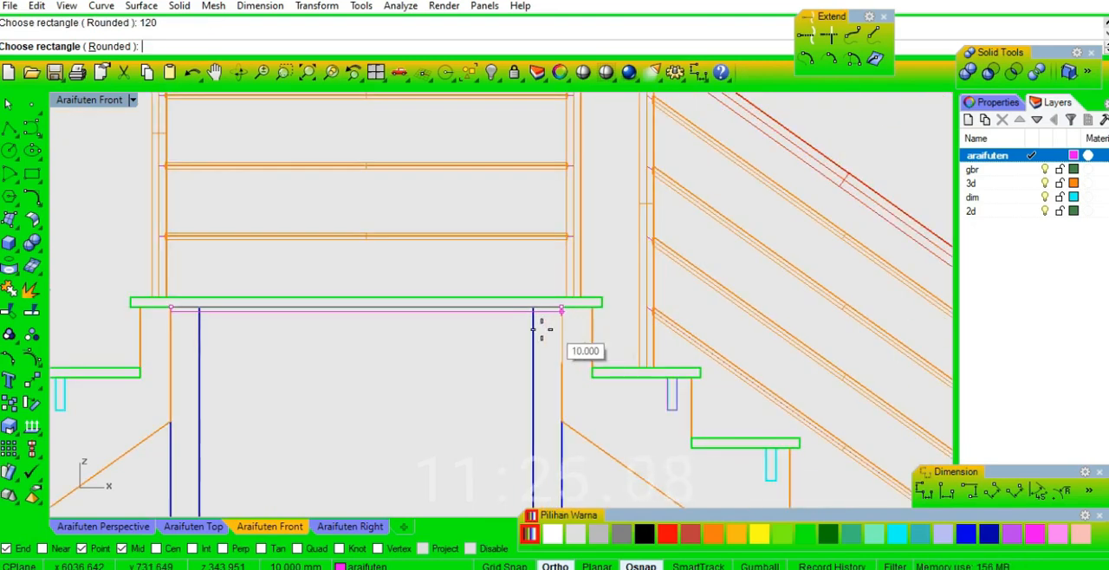
{"action": "right_click_drag", "start_coordinate": [498, 349], "coordinate": [616, 315]}
{"action": "key", "text": "Escape"}
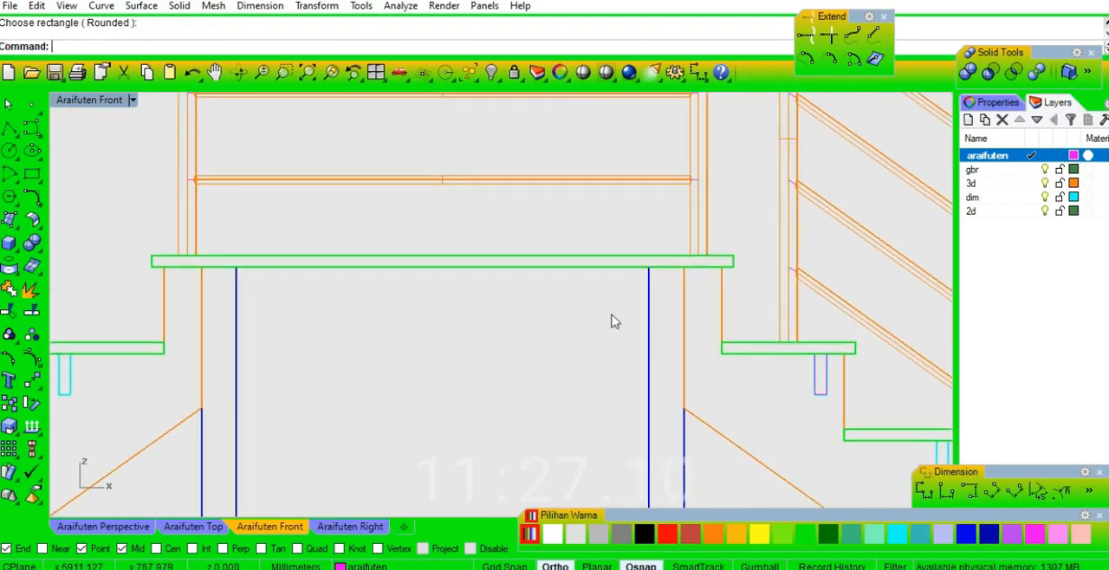
{"action": "right_click", "coordinate": [615, 321]}
{"action": "left_click", "coordinate": [683, 266]}
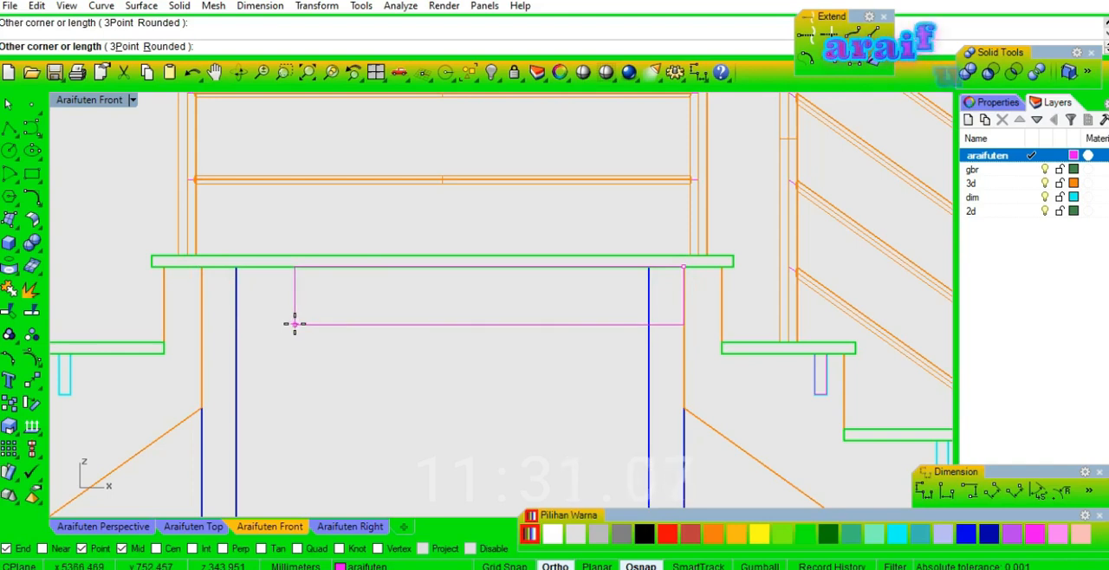
{"action": "key", "text": "Escape"}
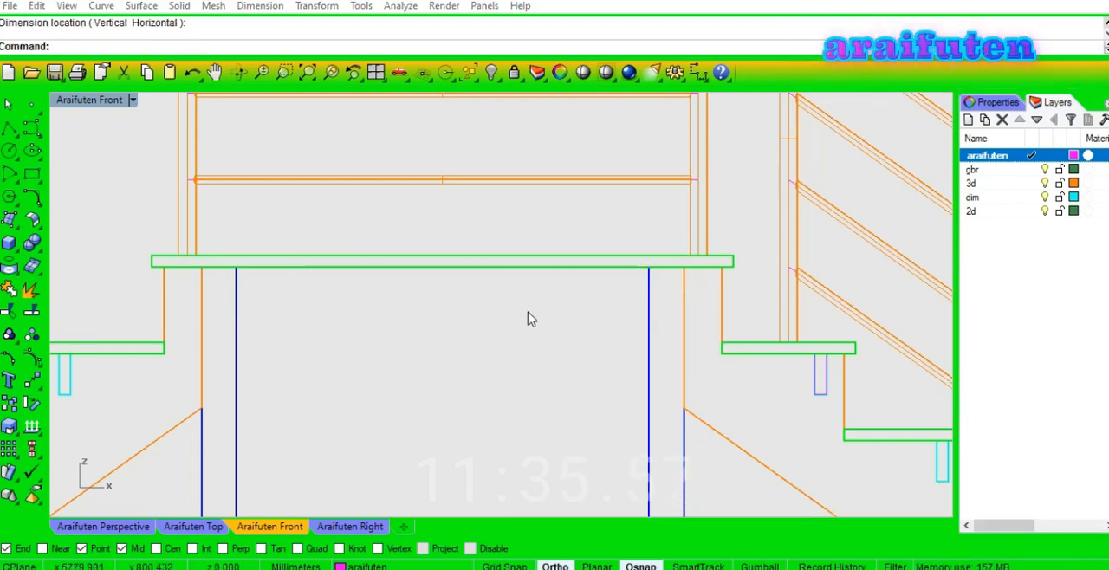
{"action": "left_click", "coordinate": [526, 317]}
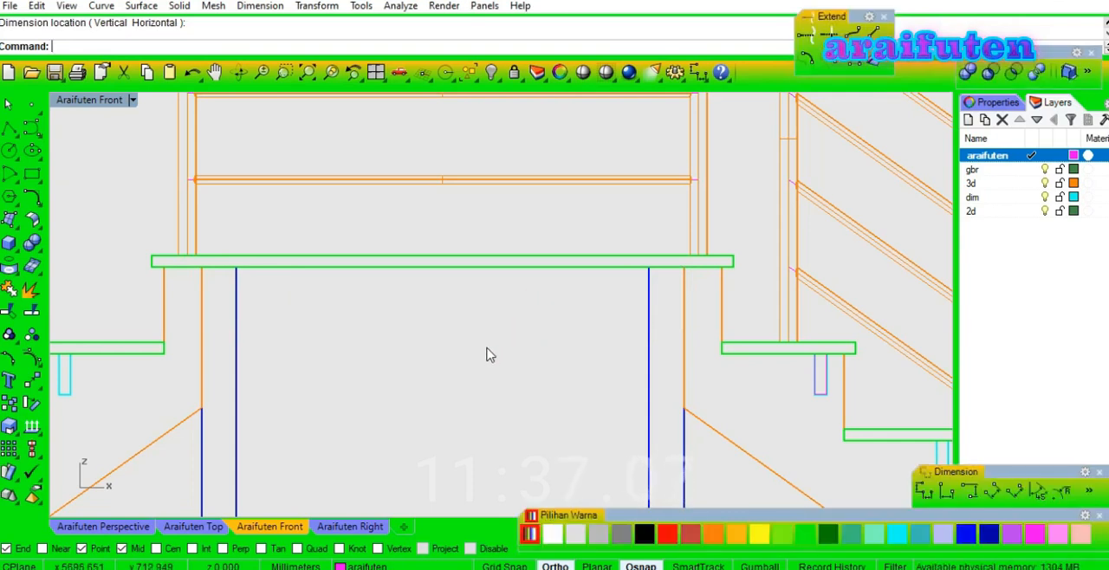
Draw an 830 by 120 mm rectangle downward from the landing's underside, starting at the outer top corner of one post.
{"action": "type", "text": "rec"}
{"action": "key", "text": "Return"}
{"action": "left_click", "coordinate": [207, 267]}
{"action": "type", "text": "830"}
{"action": "key", "text": "Return"}
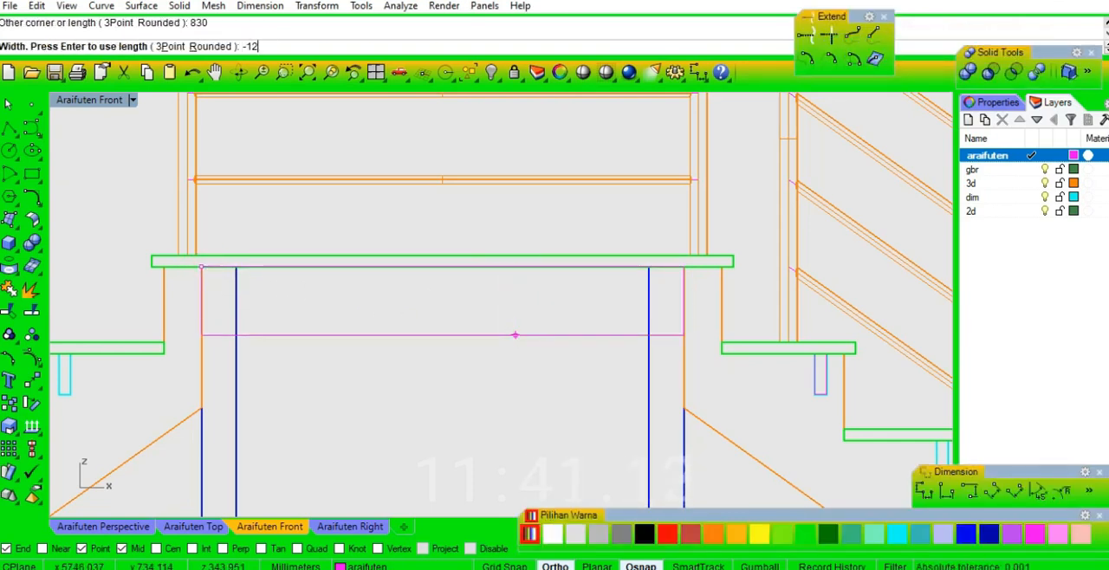
{"action": "key", "text": "Return"}
Extrude the beam rectangle under the landing as a solid with a distance of -20 in the perspective view.
{"action": "left_click", "coordinate": [515, 336]}
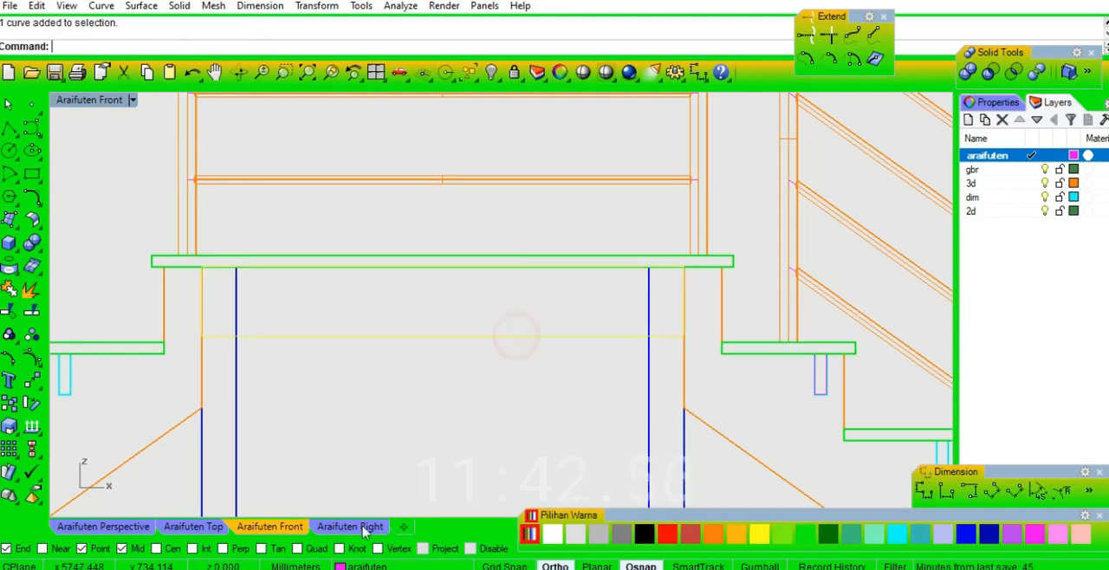
{"action": "left_click", "coordinate": [113, 525]}
{"action": "right_click_drag", "start_coordinate": [592, 382], "coordinate": [505, 421]}
{"action": "scroll", "coordinate": [708, 364], "scroll_direction": "down", "scroll_amount": 5}
{"action": "scroll", "coordinate": [436, 412], "scroll_direction": "up", "scroll_amount": 3}
{"action": "scroll", "coordinate": [450, 399], "scroll_direction": "up", "scroll_amount": 6}
{"action": "scroll", "coordinate": [485, 414], "scroll_direction": "down", "scroll_amount": 5}
{"action": "left_click", "coordinate": [551, 375]}
{"action": "left_click", "coordinate": [545, 431]}
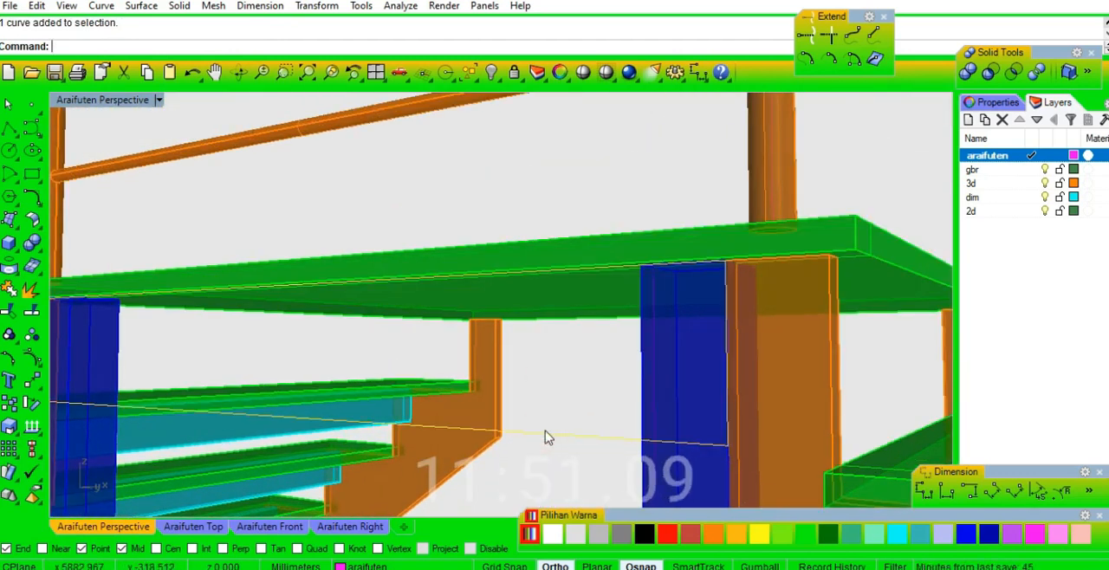
{"action": "right_click", "coordinate": [543, 427]}
{"action": "type", "text": "-20"}
{"action": "key", "text": "Return"}
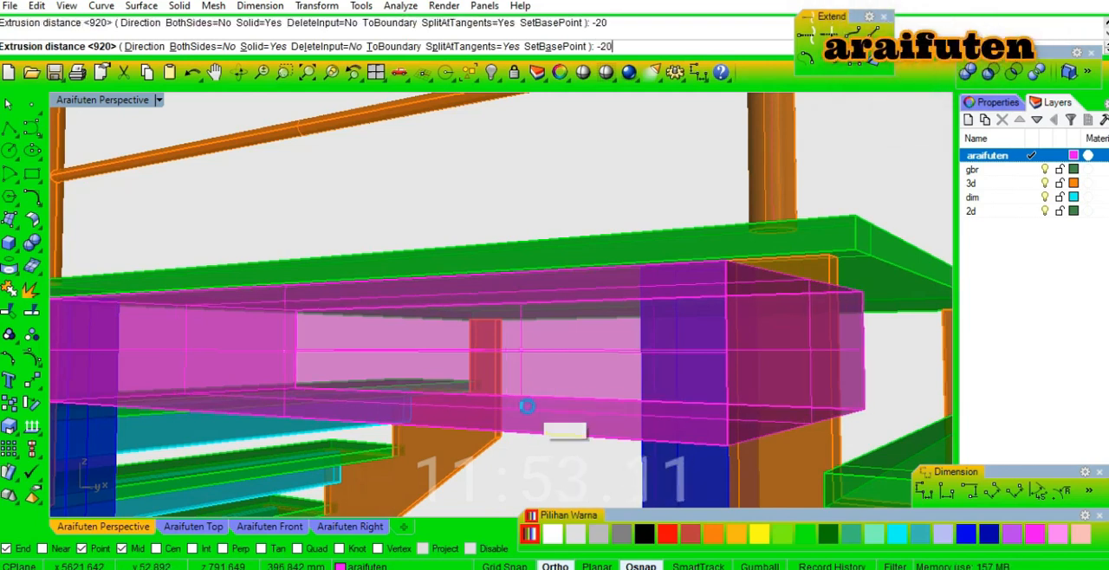
{"action": "scroll", "coordinate": [531, 413], "scroll_direction": "down", "scroll_amount": 4}
{"action": "key", "text": "Escape"}
{"action": "right_click_drag", "start_coordinate": [664, 440], "coordinate": [600, 435]}
{"action": "scroll", "coordinate": [442, 440], "scroll_direction": "up", "scroll_amount": 5}
{"action": "scroll", "coordinate": [471, 335], "scroll_direction": "down", "scroll_amount": 6}
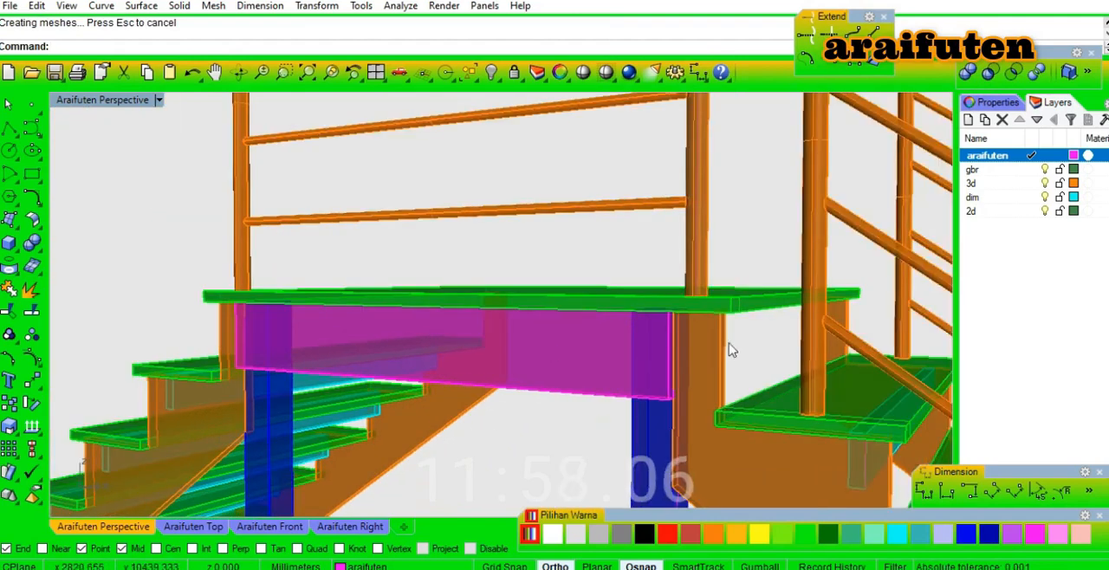
Duplicate the edges of the beam's narrow end face and join them into one closed profile curve.
{"action": "right_click_drag", "start_coordinate": [730, 349], "coordinate": [706, 334]}
{"action": "scroll", "coordinate": [570, 348], "scroll_direction": "up", "scroll_amount": 3}
{"action": "scroll", "coordinate": [564, 347], "scroll_direction": "up", "scroll_amount": 2}
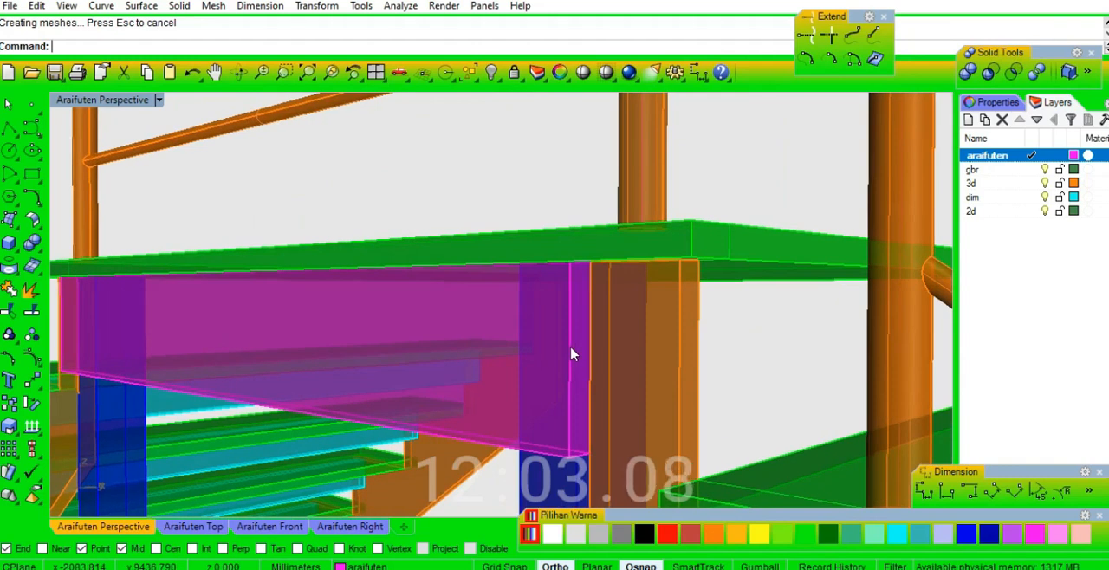
{"action": "right_click", "coordinate": [573, 350]}
{"action": "right_click_drag", "start_coordinate": [574, 258], "coordinate": [585, 227]}
{"action": "left_click", "coordinate": [581, 146]}
{"action": "left_click", "coordinate": [591, 300]}
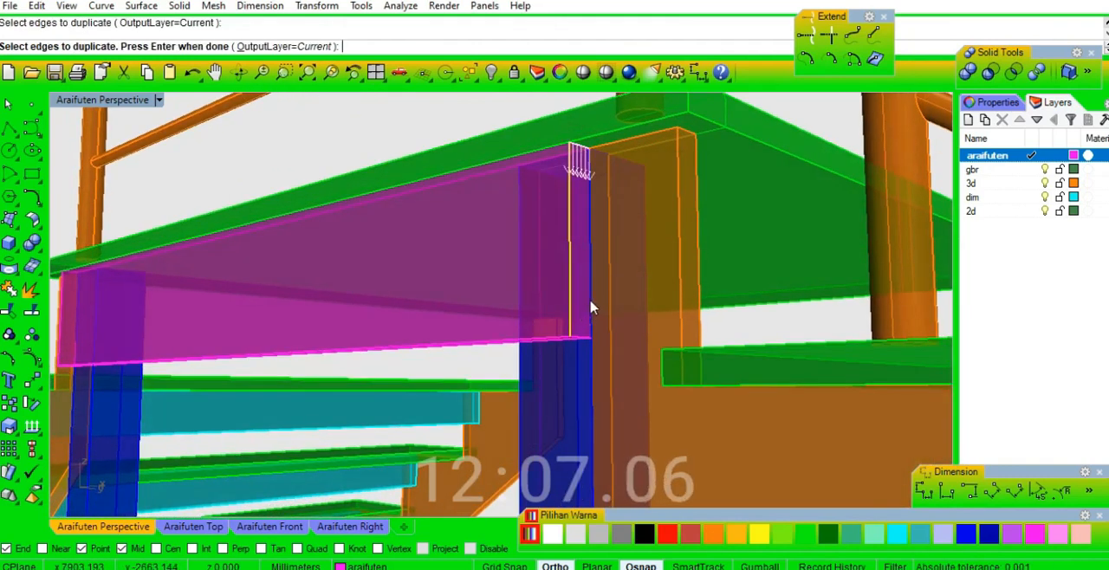
{"action": "left_click", "coordinate": [594, 339]}
{"action": "left_click", "coordinate": [638, 354]}
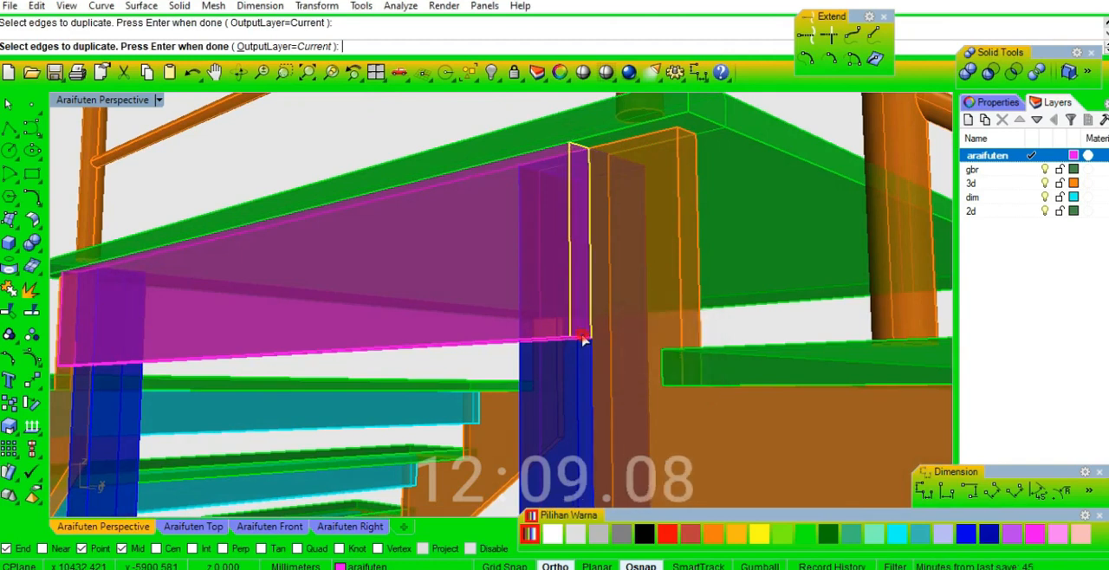
{"action": "key", "text": "Return"}
{"action": "key", "text": "ctrl+j"}
Move the joined profile 60 mm from the beam's outer top corner to the end corner on the adjoining stringer.
{"action": "right_click_drag", "start_coordinate": [587, 311], "coordinate": [587, 329]}
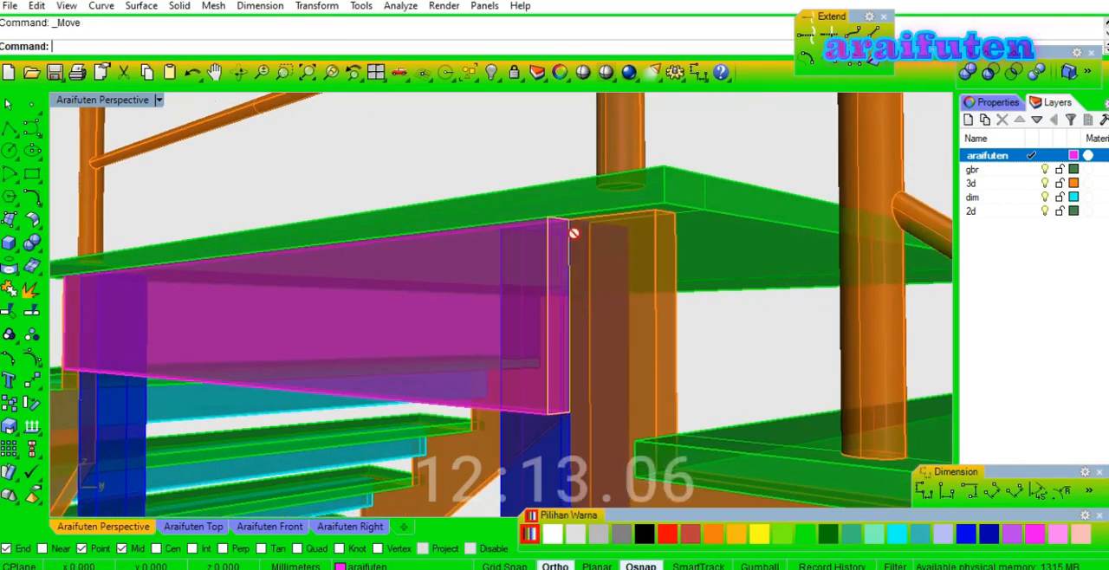
{"action": "scroll", "coordinate": [572, 232], "scroll_direction": "up", "scroll_amount": 5}
{"action": "left_click", "coordinate": [555, 184]}
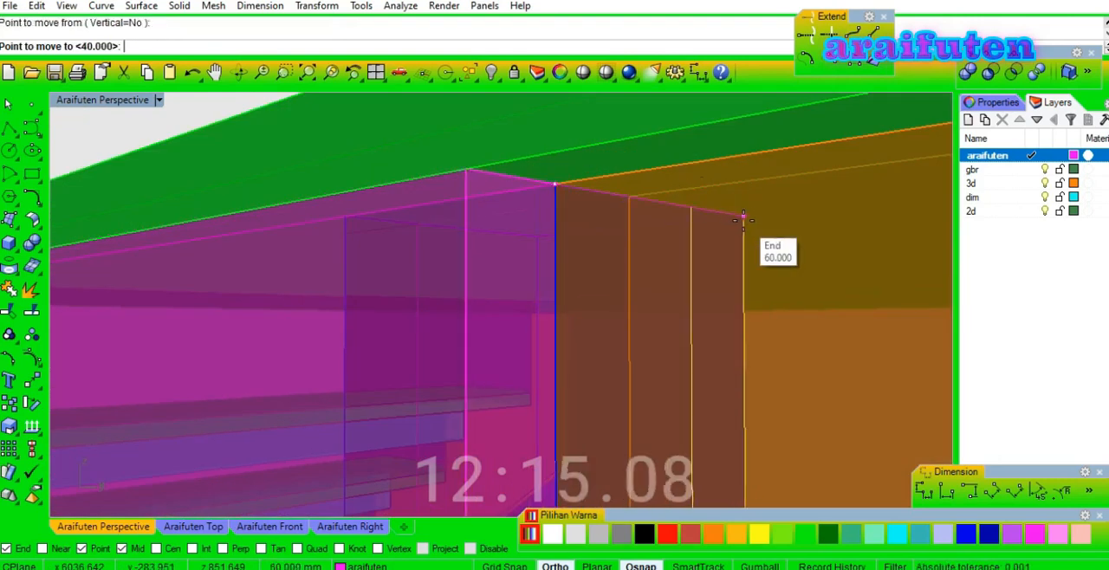
{"action": "left_click", "coordinate": [742, 218]}
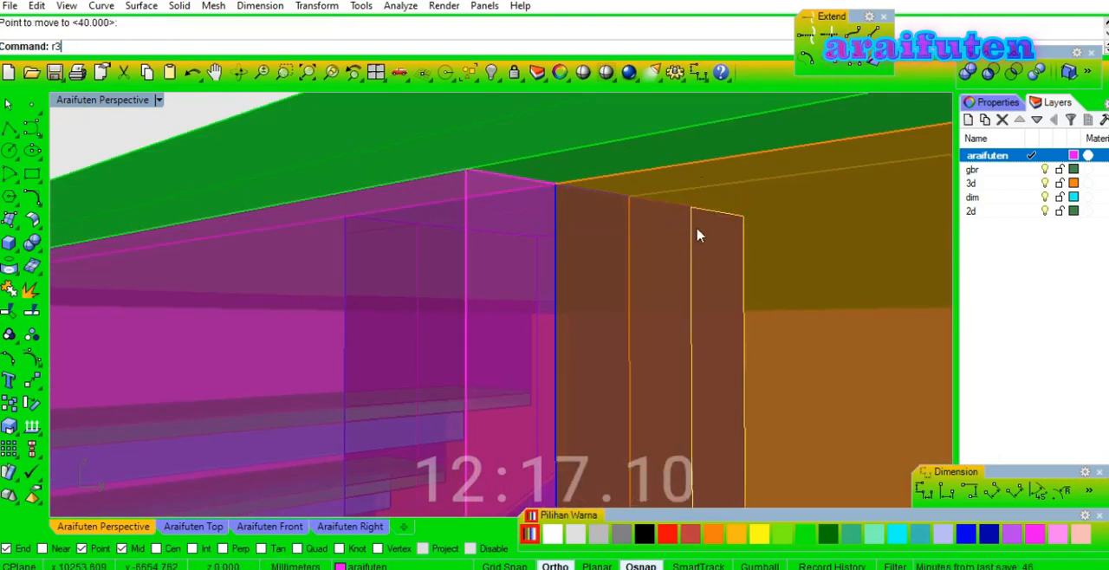
Rotate the profile in 3D about its outer vertical edge so that it stands square to its original orientation.
{"action": "left_click", "coordinate": [740, 217]}
{"action": "scroll", "coordinate": [738, 260], "scroll_direction": "down", "scroll_amount": 5}
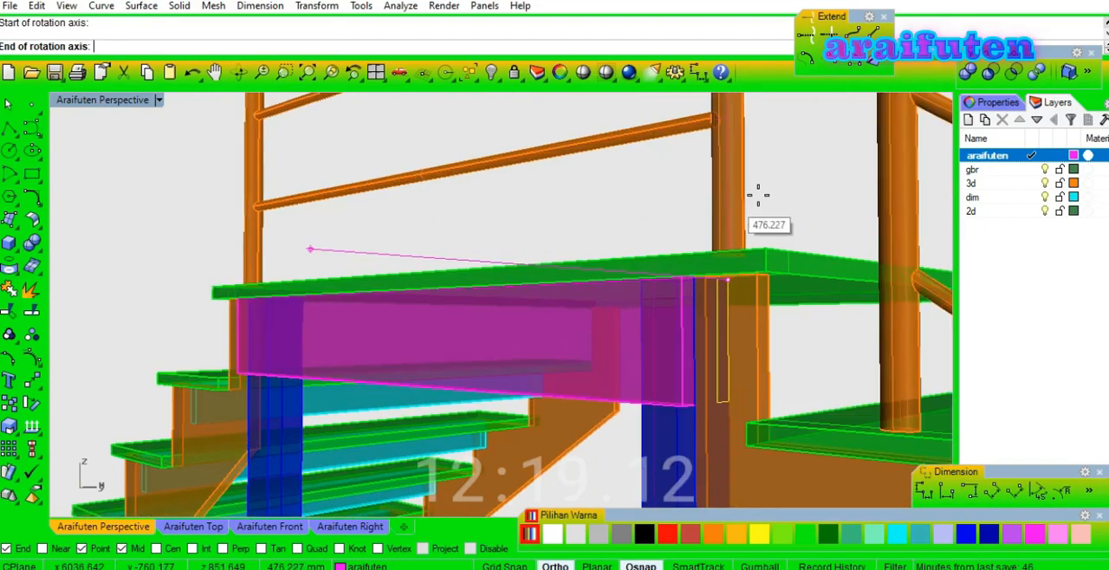
{"action": "scroll", "coordinate": [738, 398], "scroll_direction": "up", "scroll_amount": 4}
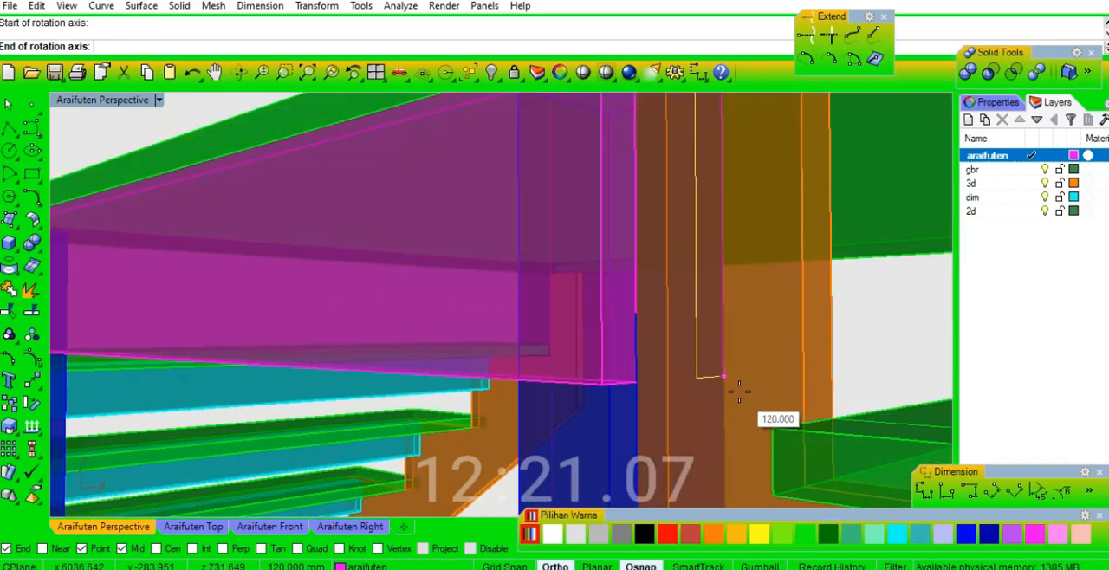
{"action": "left_click", "coordinate": [720, 381]}
{"action": "scroll", "coordinate": [754, 303], "scroll_direction": "down", "scroll_amount": 4}
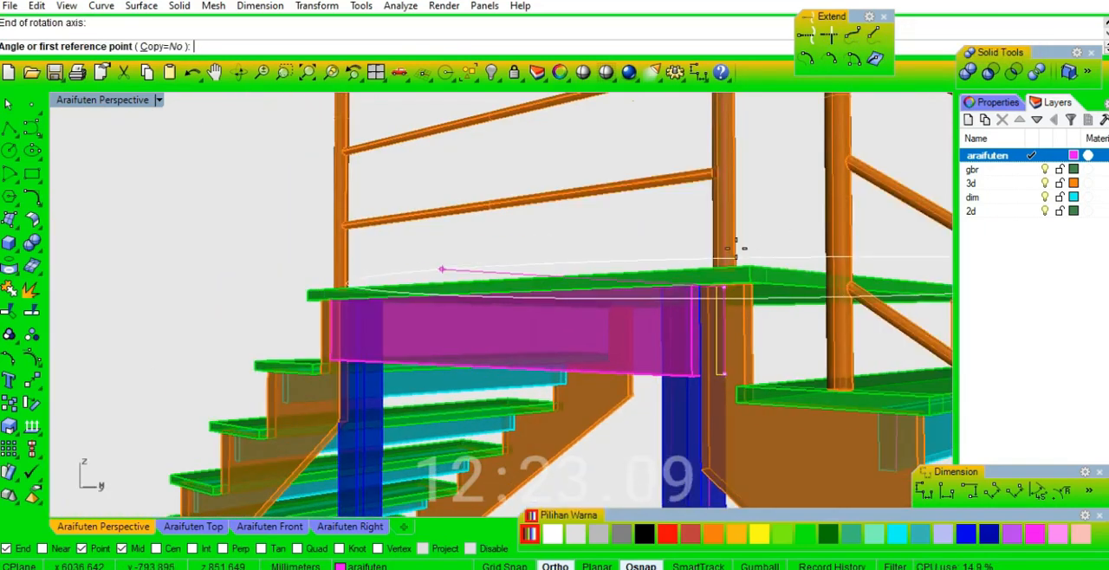
{"action": "left_click", "coordinate": [684, 235]}
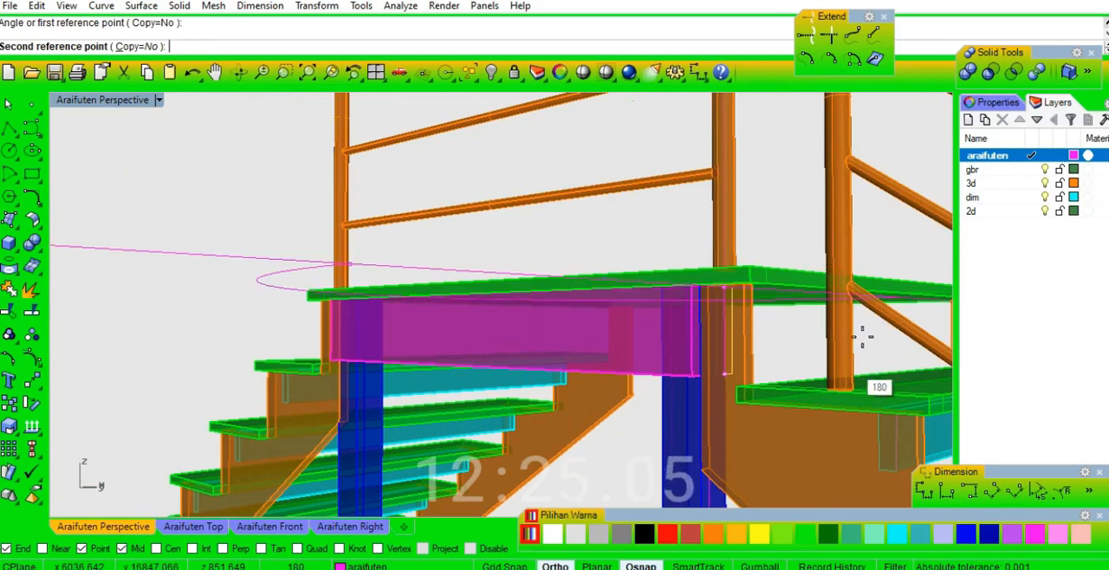
{"action": "right_click_drag", "start_coordinate": [782, 299], "coordinate": [828, 352]}
{"action": "left_click", "coordinate": [929, 440]}
Extrude the rotated profile 880 mm as a solid under the landing's side edge, up to the opposite stringer's corner.
{"action": "right_click_drag", "start_coordinate": [884, 438], "coordinate": [684, 422]}
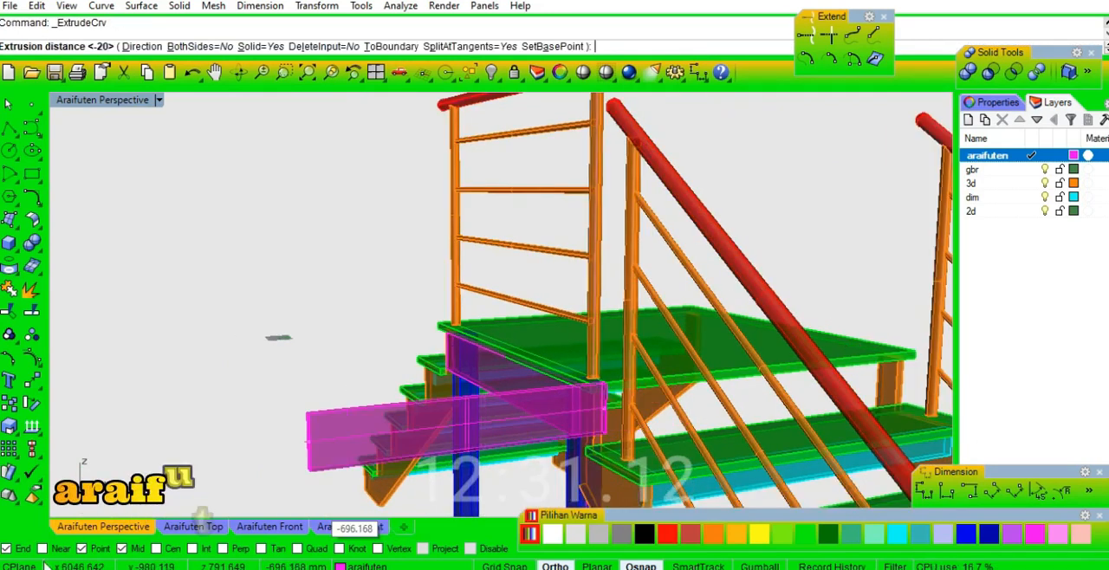
{"action": "right_click", "coordinate": [22, 546]}
{"action": "scroll", "coordinate": [899, 372], "scroll_direction": "up", "scroll_amount": 12}
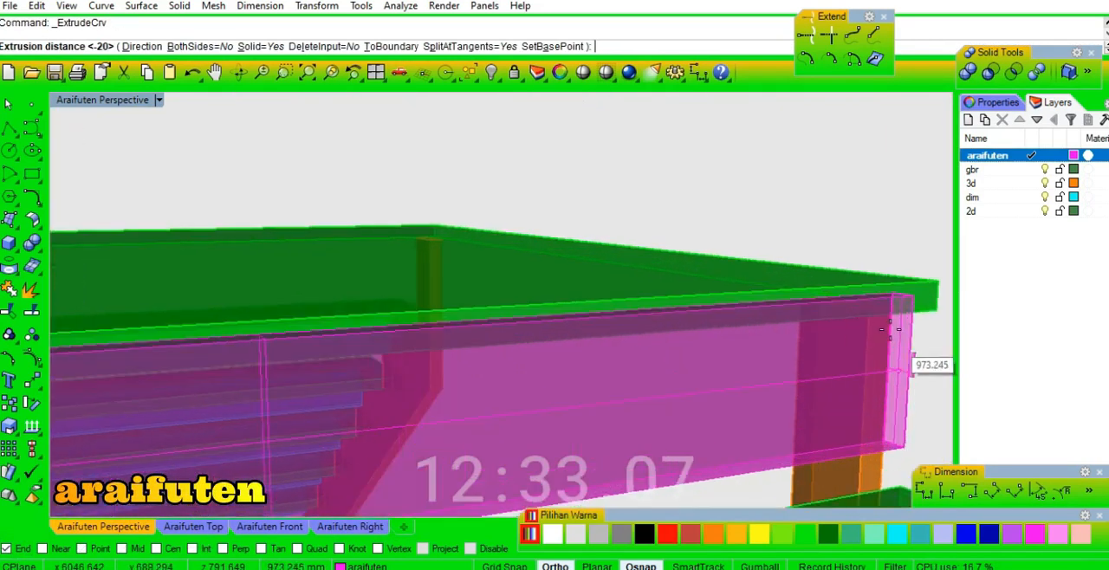
{"action": "right_click_drag", "start_coordinate": [790, 261], "coordinate": [770, 248]}
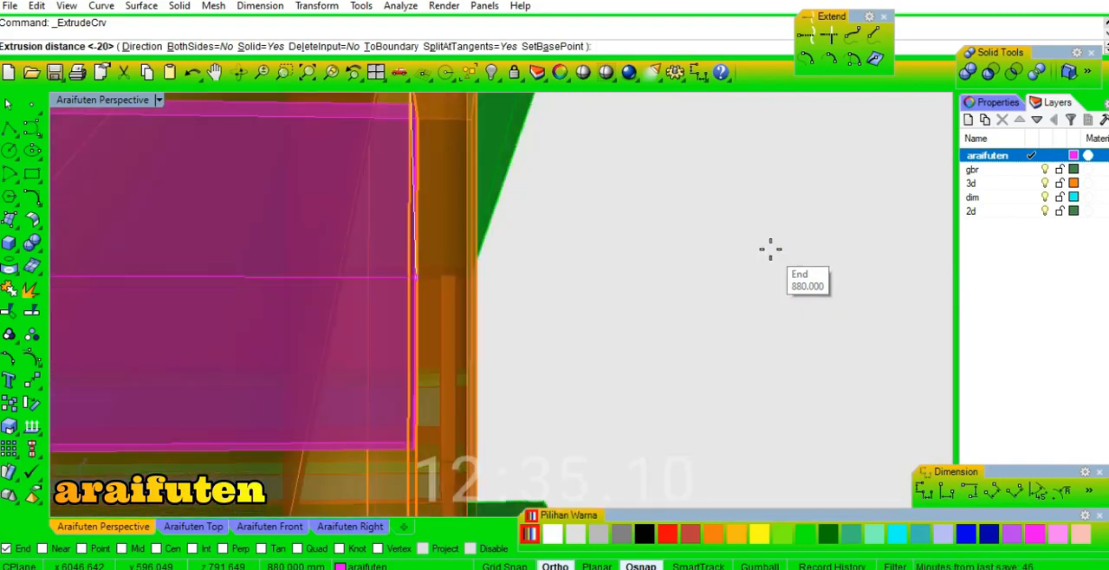
{"action": "scroll", "coordinate": [787, 308], "scroll_direction": "down", "scroll_amount": 7}
{"action": "right_click_drag", "start_coordinate": [723, 314], "coordinate": [556, 280]}
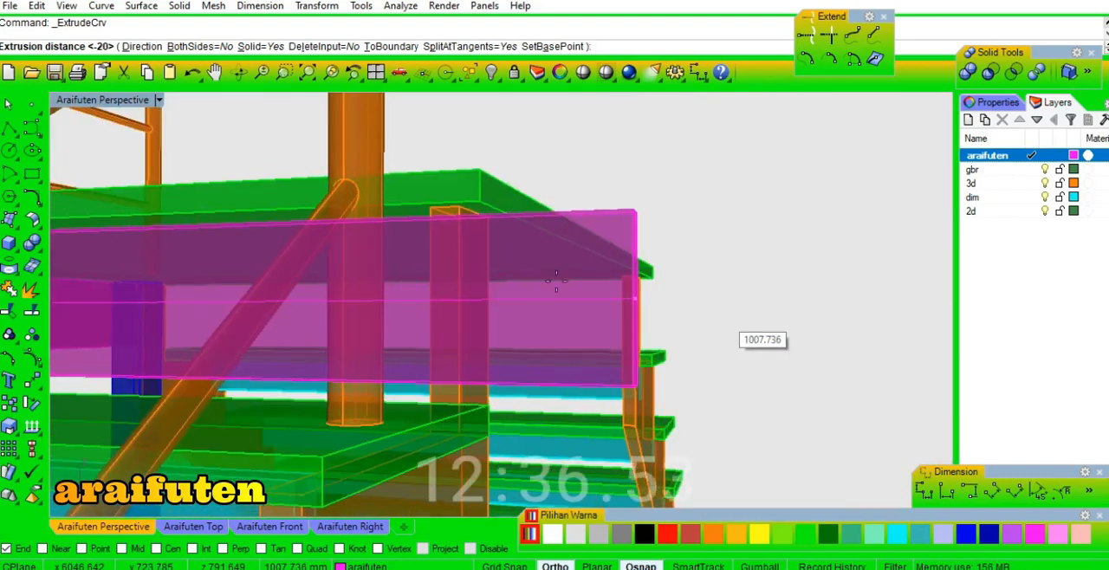
{"action": "left_click", "coordinate": [430, 209]}
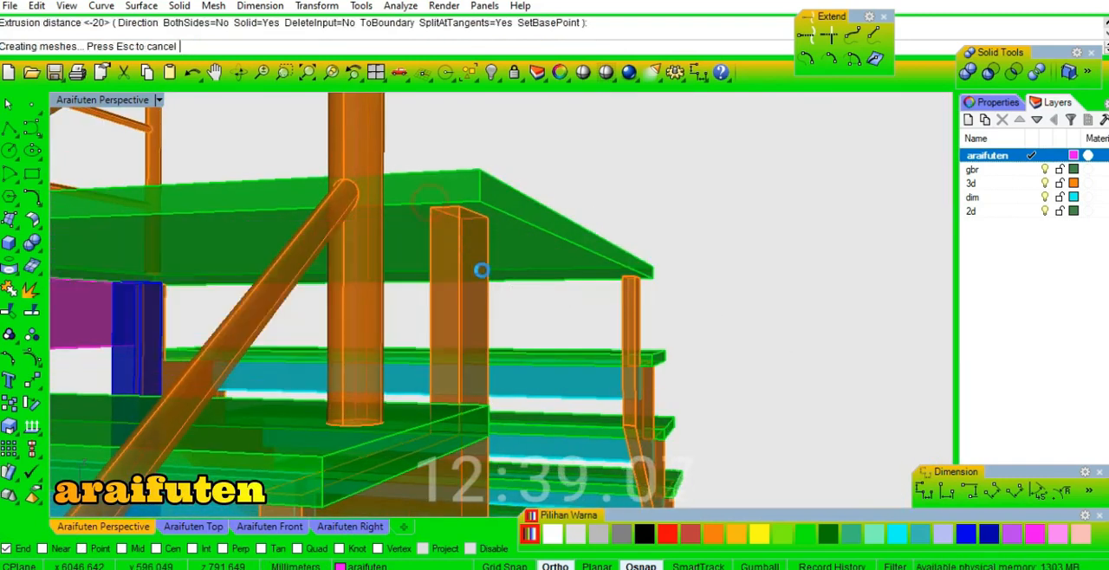
Delete the beam just extruded under the landing's side edge.
{"action": "scroll", "coordinate": [547, 287], "scroll_direction": "up", "scroll_amount": 6}
{"action": "scroll", "coordinate": [703, 298], "scroll_direction": "up", "scroll_amount": 3}
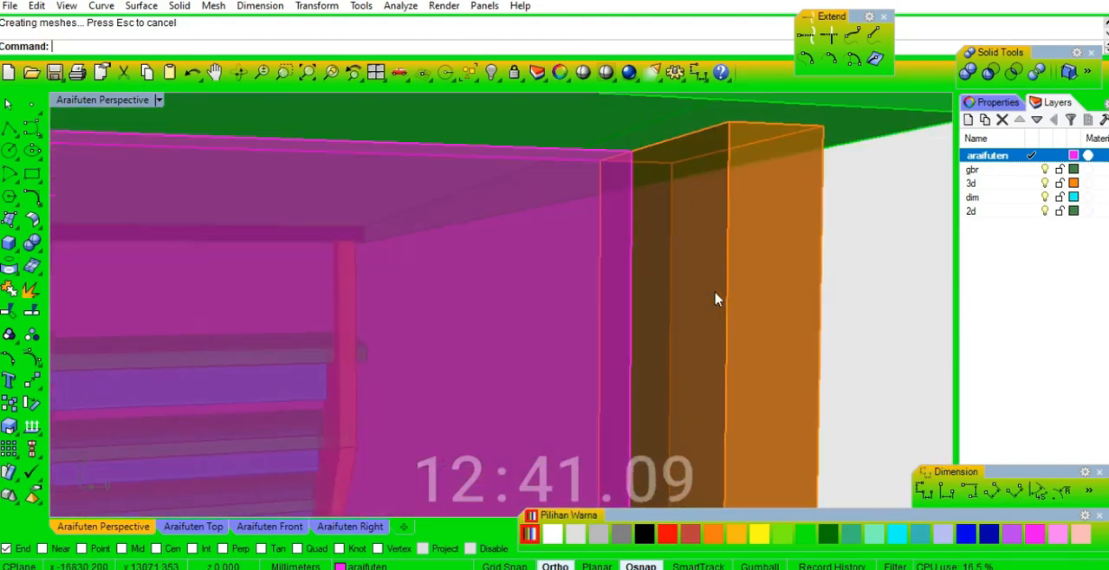
{"action": "scroll", "coordinate": [715, 297], "scroll_direction": "down", "scroll_amount": 3}
{"action": "left_click", "coordinate": [656, 282]}
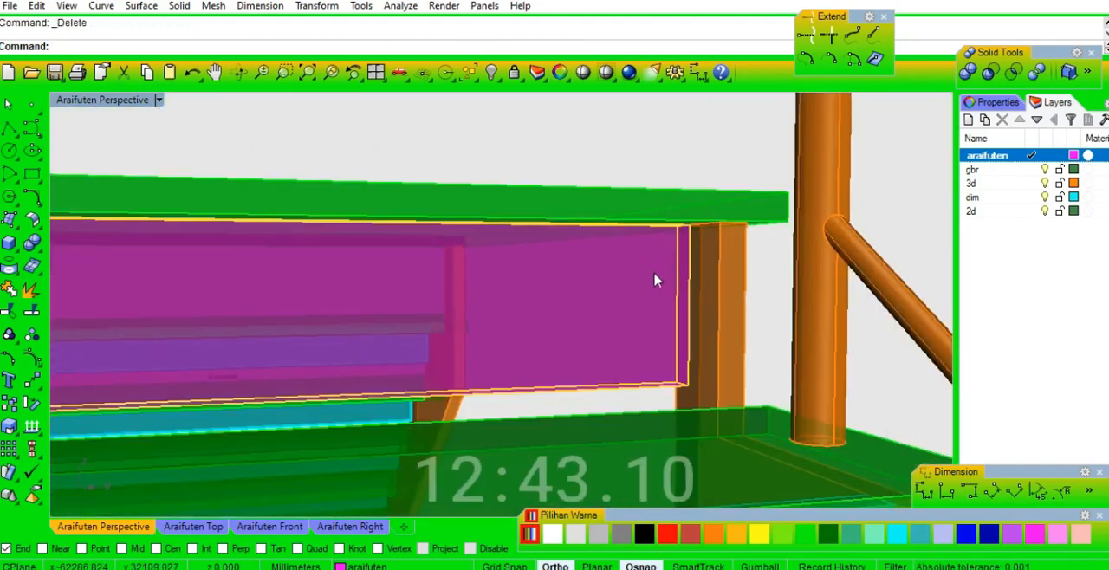
Mirror a copy of the two blue landing posts across the midpoint of the landing's side edge.
{"action": "scroll", "coordinate": [682, 262], "scroll_direction": "down", "scroll_amount": 6}
{"action": "right_click_drag", "start_coordinate": [357, 300], "coordinate": [472, 329]}
{"action": "left_click", "coordinate": [415, 440]}
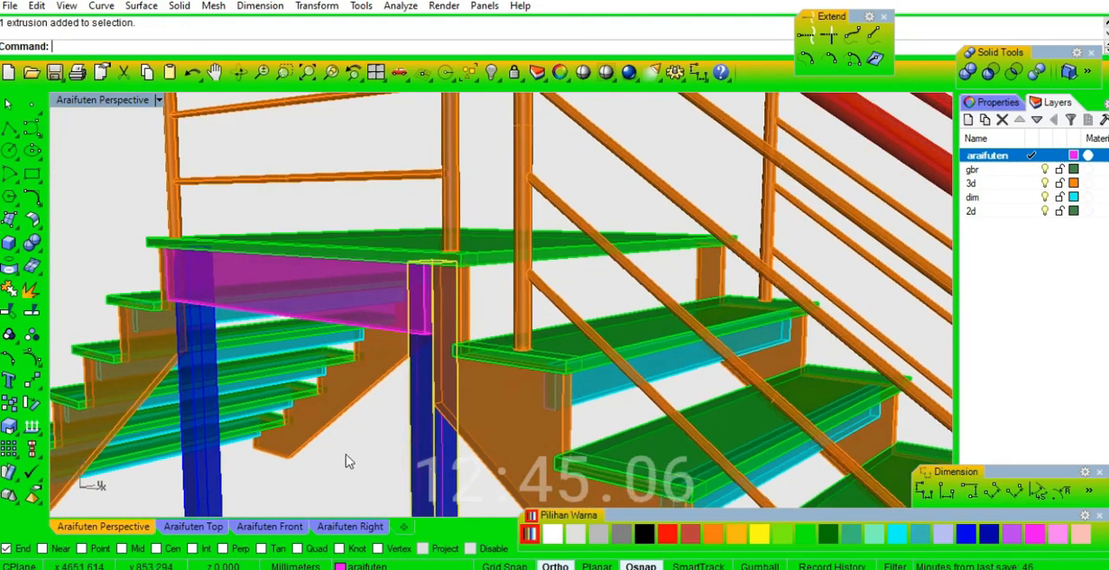
{"action": "left_click", "coordinate": [215, 463]}
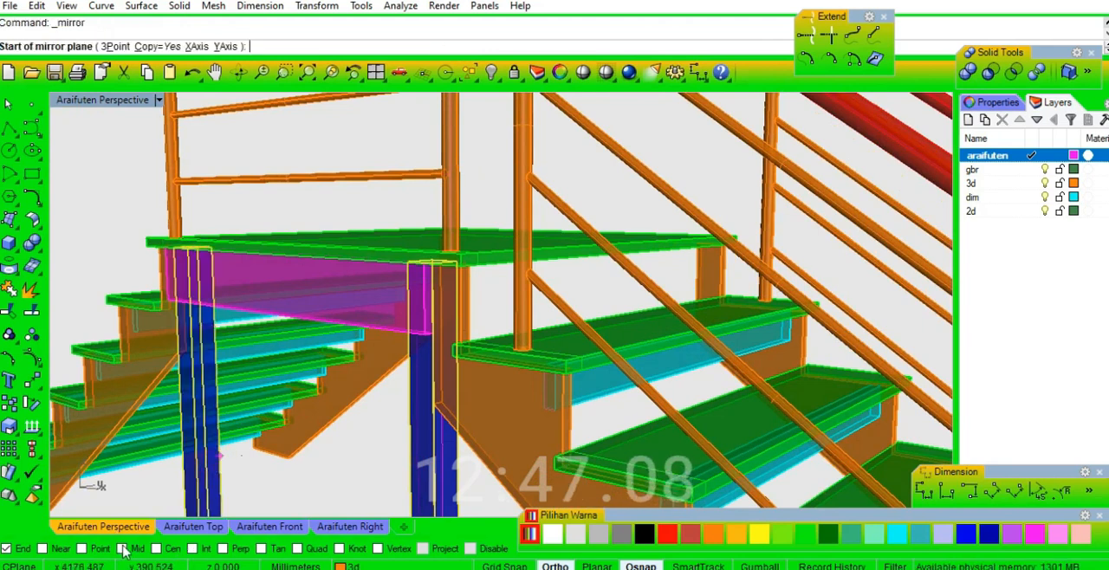
{"action": "left_click", "coordinate": [626, 239]}
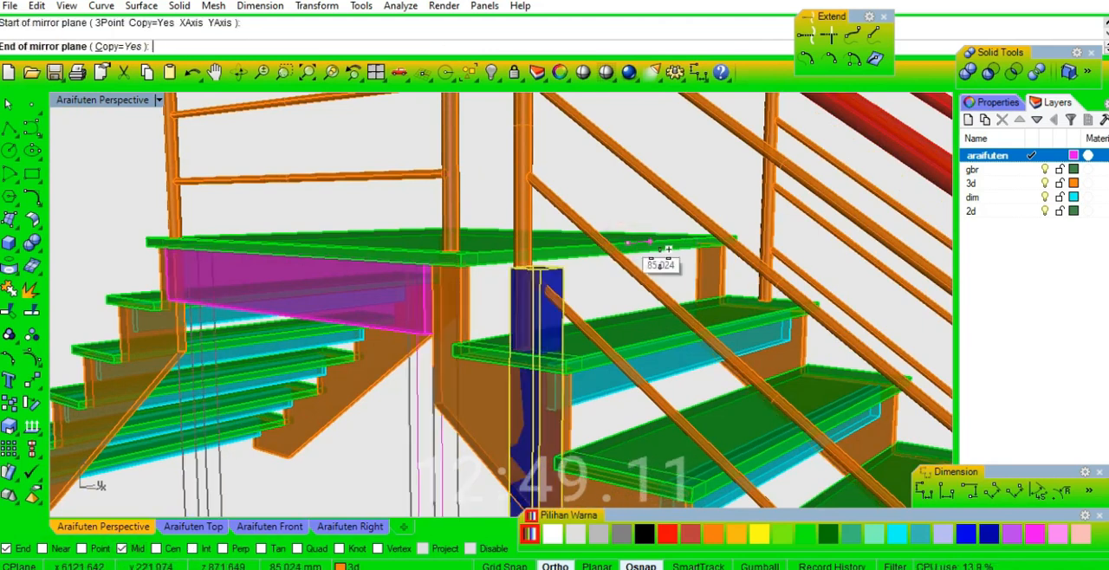
{"action": "left_click", "coordinate": [871, 290]}
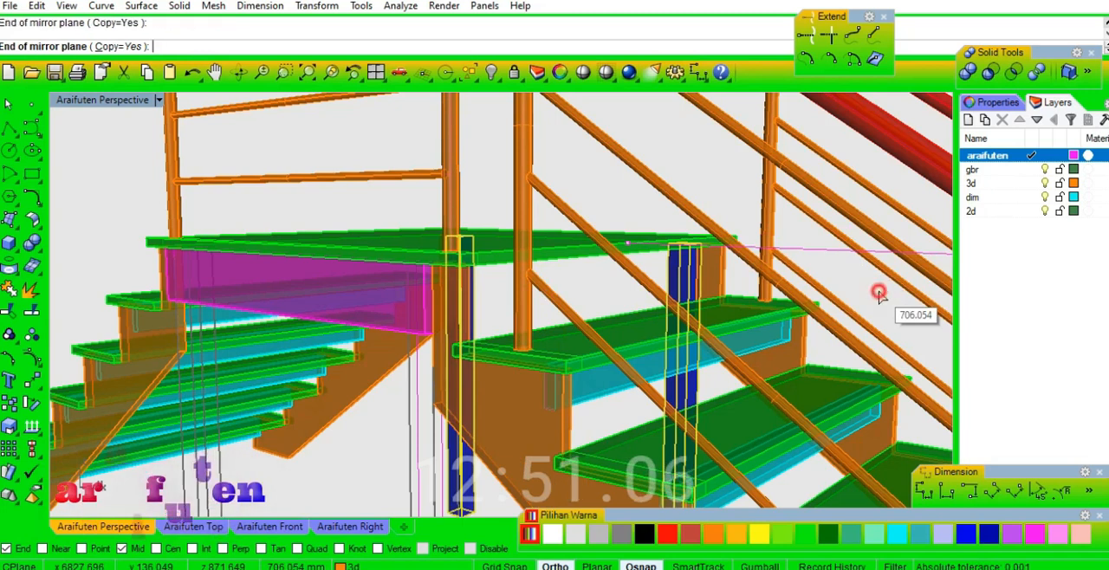
Extrude the rotated profile 880 mm as a solid beam under the landing's side edge, ending at the opposite stringer's corner.
{"action": "scroll", "coordinate": [458, 320], "scroll_direction": "up", "scroll_amount": 5}
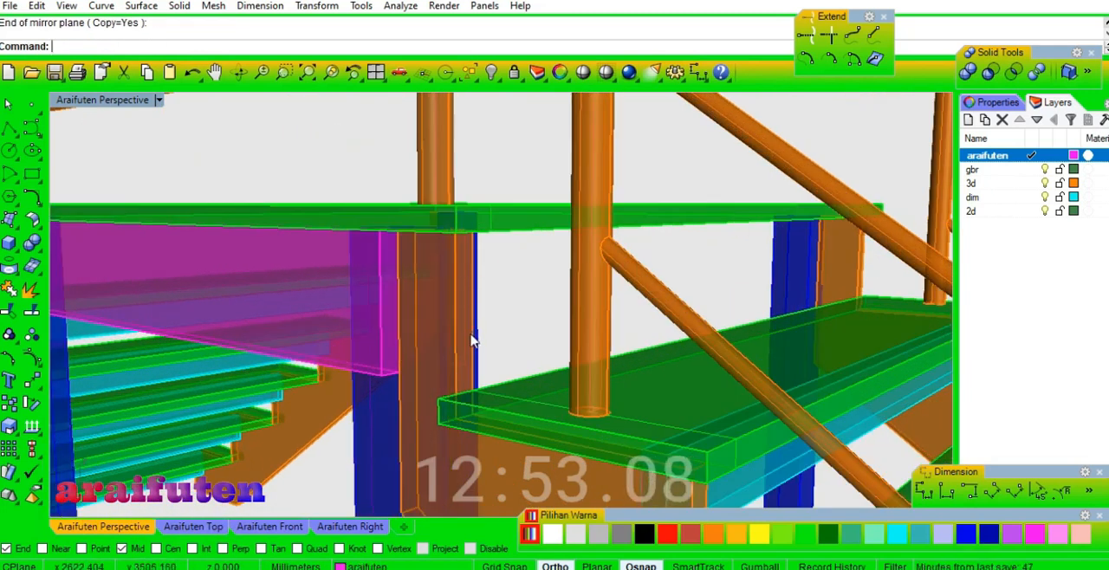
{"action": "right_click", "coordinate": [468, 335]}
{"action": "right_click_drag", "start_coordinate": [737, 283], "coordinate": [654, 284]}
{"action": "scroll", "coordinate": [801, 285], "scroll_direction": "up", "scroll_amount": 7}
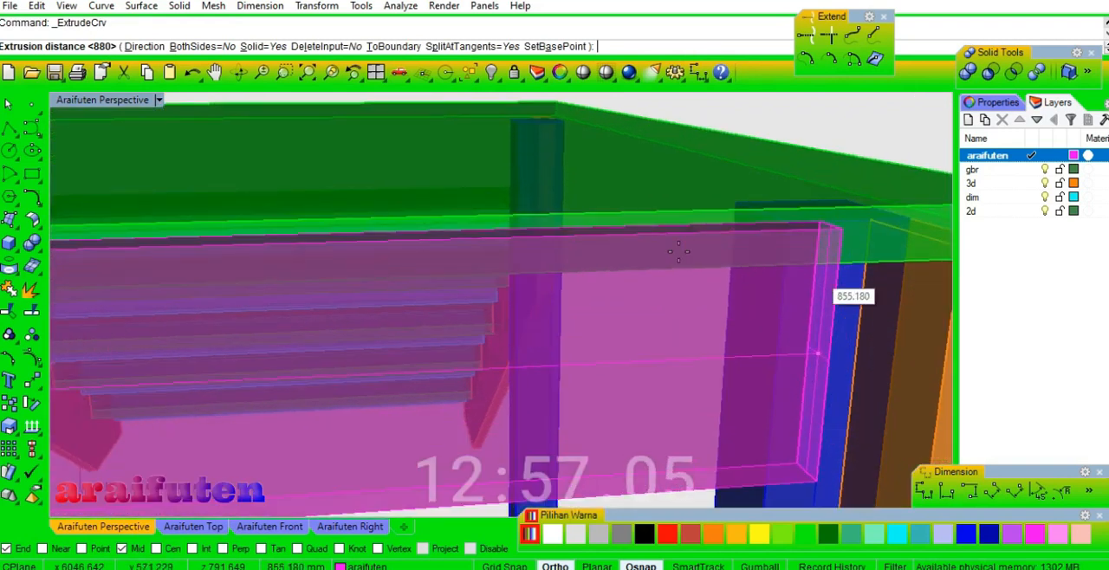
{"action": "scroll", "coordinate": [678, 248], "scroll_direction": "down", "scroll_amount": 4}
{"action": "scroll", "coordinate": [823, 265], "scroll_direction": "up", "scroll_amount": 4}
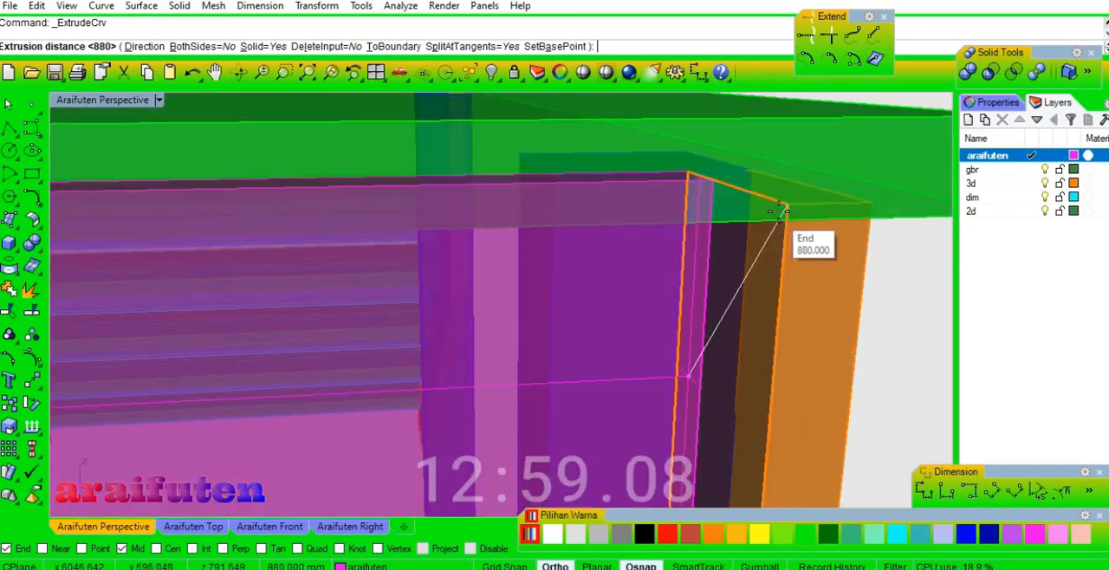
{"action": "left_click", "coordinate": [766, 210]}
Examine the posts, side beam and stringer connections under the landing from several sides, and the staircase as a whole.
{"action": "scroll", "coordinate": [766, 210], "scroll_direction": "down", "scroll_amount": 6}
{"action": "right_click_drag", "start_coordinate": [814, 287], "coordinate": [782, 275]}
{"action": "left_click", "coordinate": [782, 275]}
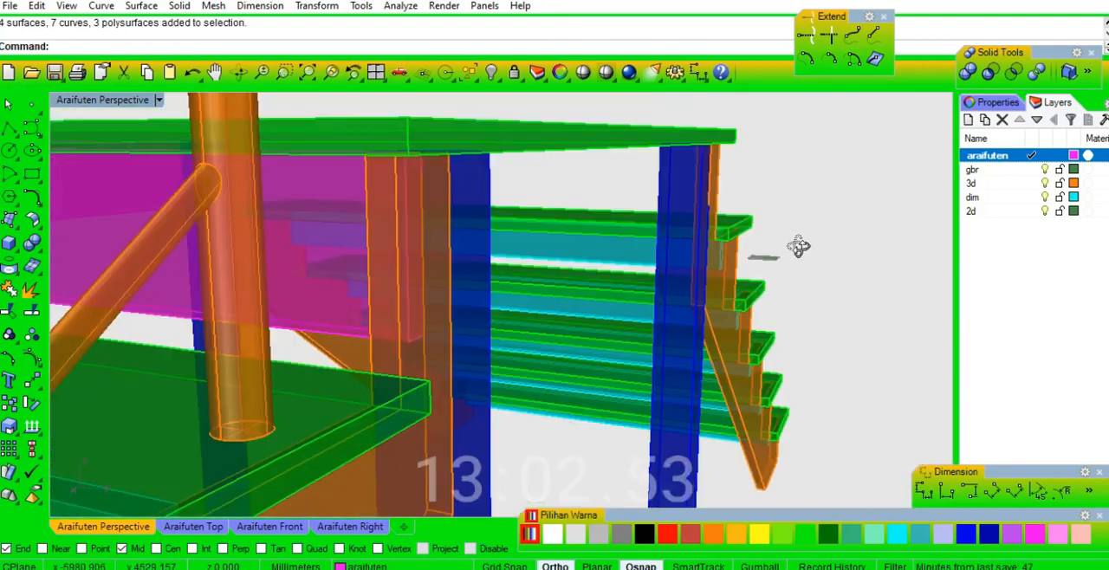
{"action": "right_click_drag", "start_coordinate": [866, 243], "coordinate": [866, 247]}
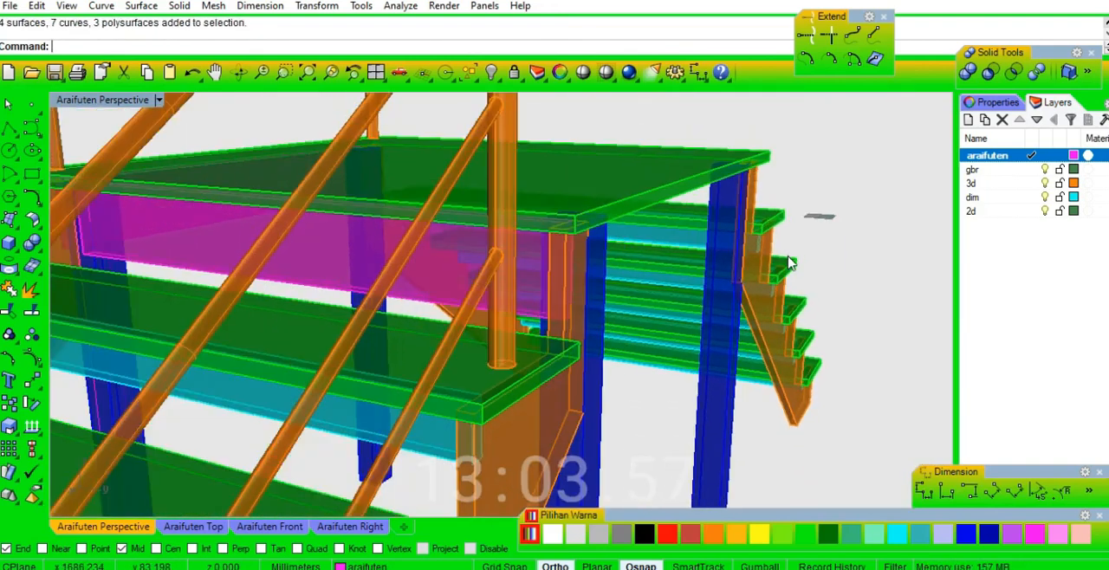
{"action": "scroll", "coordinate": [743, 277], "scroll_direction": "up", "scroll_amount": 3}
{"action": "scroll", "coordinate": [598, 291], "scroll_direction": "up", "scroll_amount": 3}
{"action": "scroll", "coordinate": [598, 291], "scroll_direction": "up", "scroll_amount": 5}
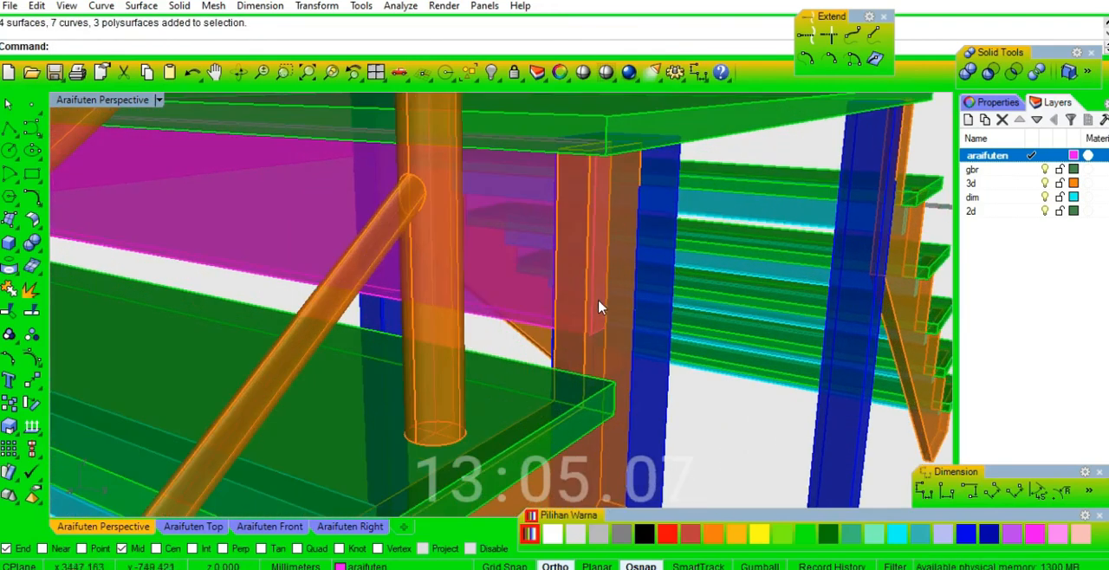
{"action": "right_click_drag", "start_coordinate": [599, 300], "coordinate": [727, 297]}
{"action": "scroll", "coordinate": [727, 297], "scroll_direction": "down", "scroll_amount": 3}
{"action": "scroll", "coordinate": [770, 277], "scroll_direction": "down", "scroll_amount": 5}
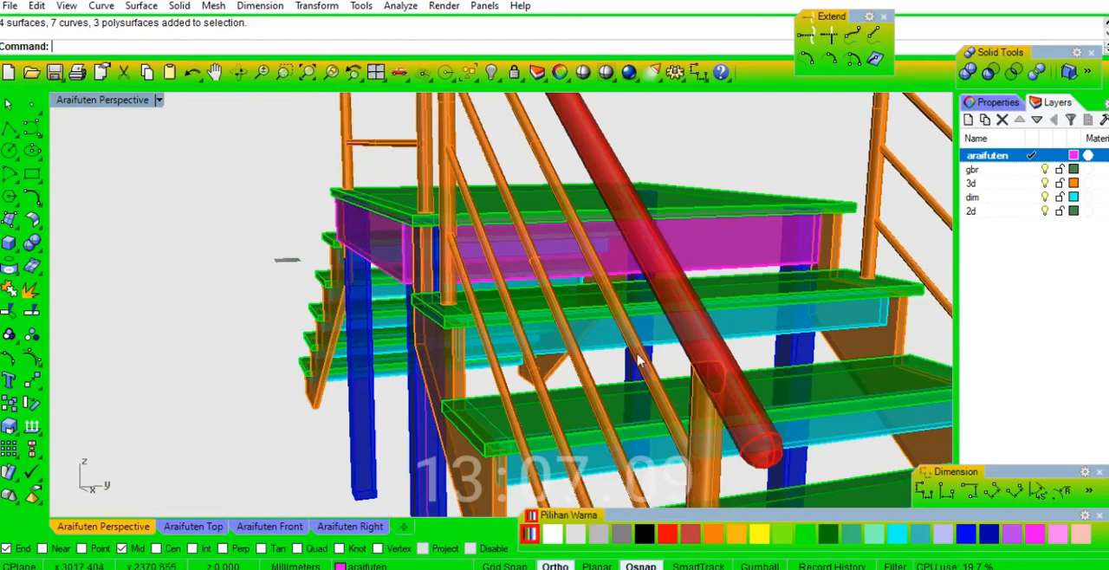
{"action": "right_click_drag", "start_coordinate": [744, 300], "coordinate": [655, 349]}
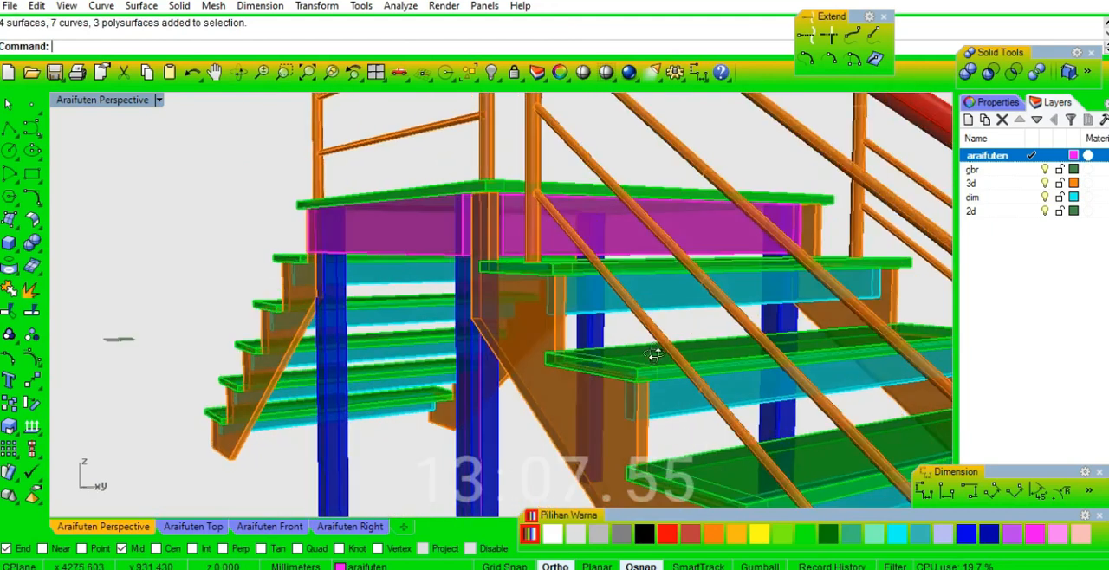
{"action": "scroll", "coordinate": [699, 359], "scroll_direction": "up", "scroll_amount": 2}
{"action": "scroll", "coordinate": [699, 358], "scroll_direction": "down", "scroll_amount": 3}
{"action": "scroll", "coordinate": [730, 359], "scroll_direction": "down", "scroll_amount": 2}
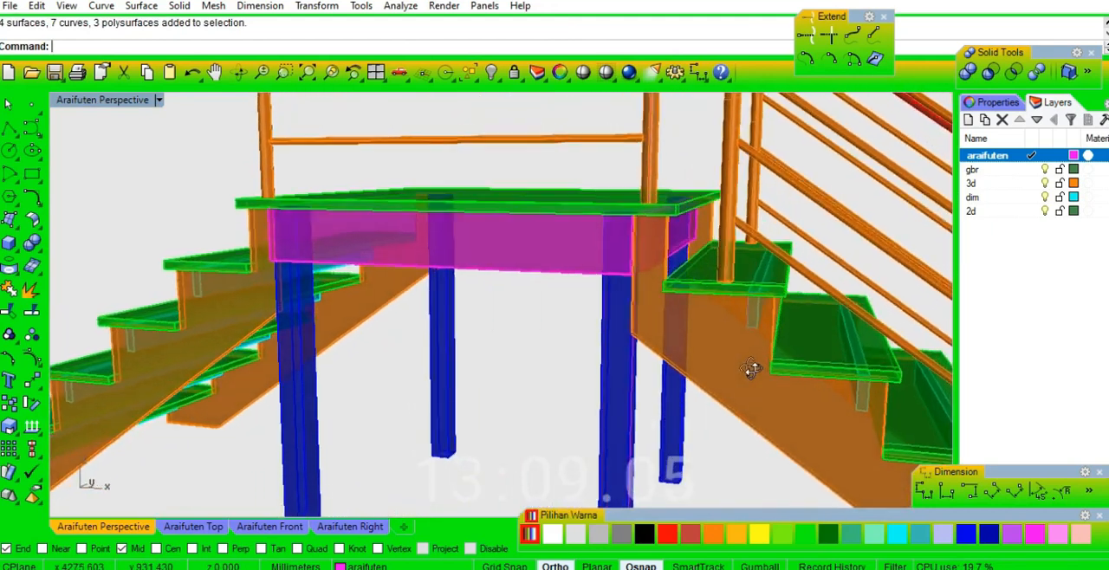
{"action": "right_click_drag", "start_coordinate": [750, 366], "coordinate": [611, 322]}
{"action": "scroll", "coordinate": [611, 322], "scroll_direction": "down", "scroll_amount": 2}
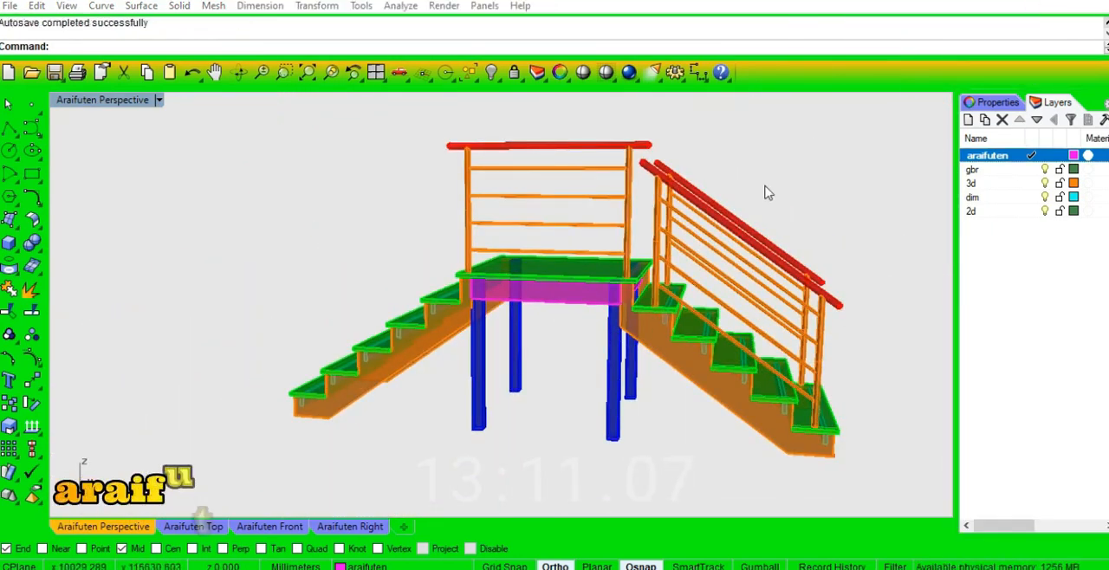
Mirror a copy of both stair railings across the landing's centre onto the flight without railings.
{"action": "left_click", "coordinate": [783, 257]}
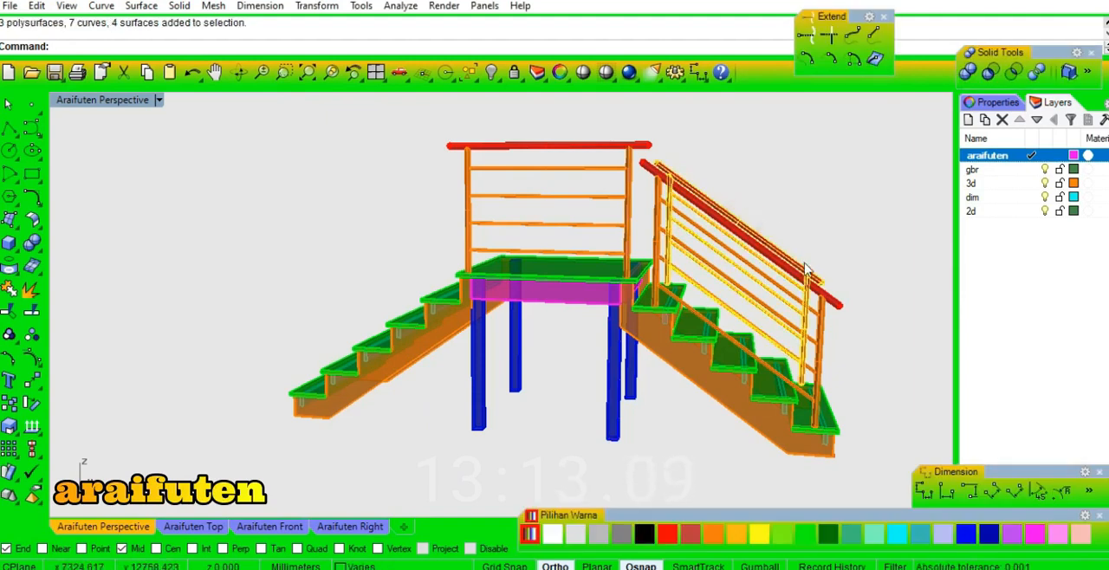
{"action": "left_click", "coordinate": [842, 305], "text": "shift"}
{"action": "left_click", "coordinate": [547, 303]}
{"action": "left_click", "coordinate": [539, 350]}
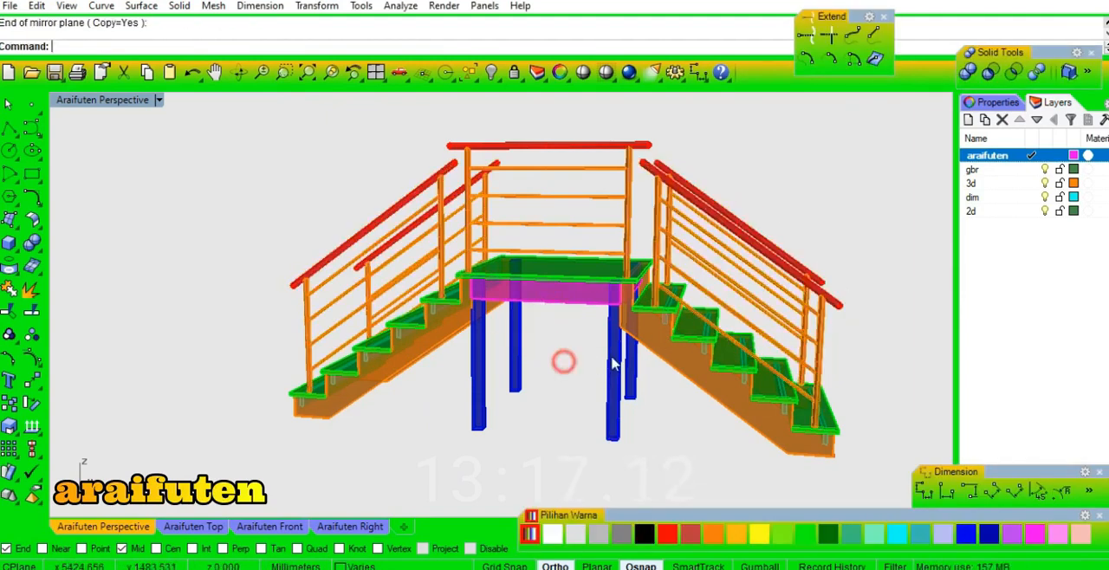
Group the flight beside the new beam with its two railings and preview the landing structure shaded.
{"action": "left_click", "coordinate": [762, 413]}
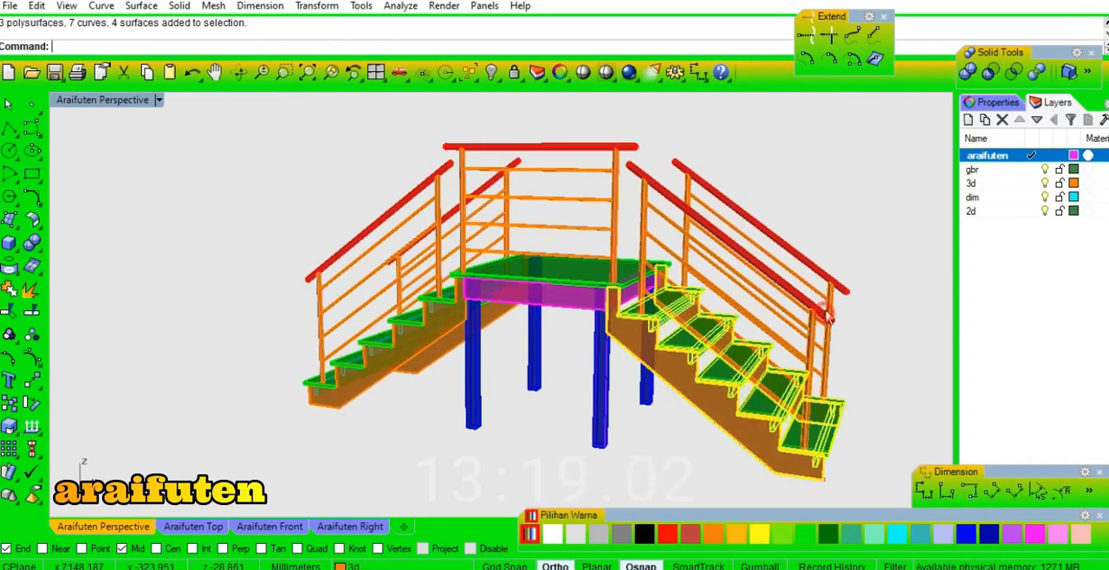
{"action": "left_click", "coordinate": [836, 292], "text": "shift"}
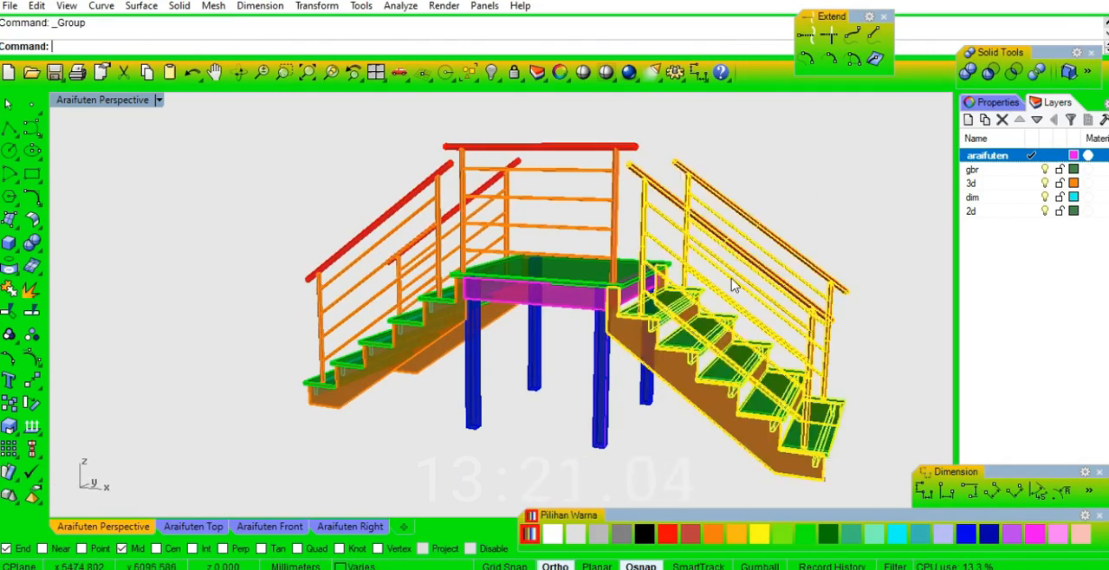
{"action": "left_click", "coordinate": [583, 72]}
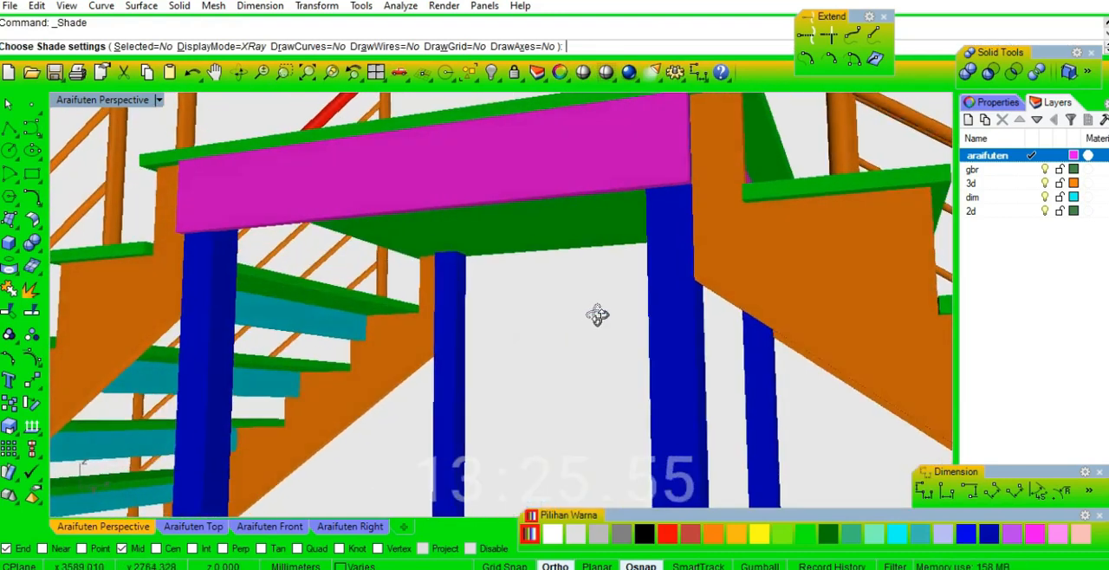
{"action": "right_click_drag", "start_coordinate": [596, 314], "coordinate": [571, 367]}
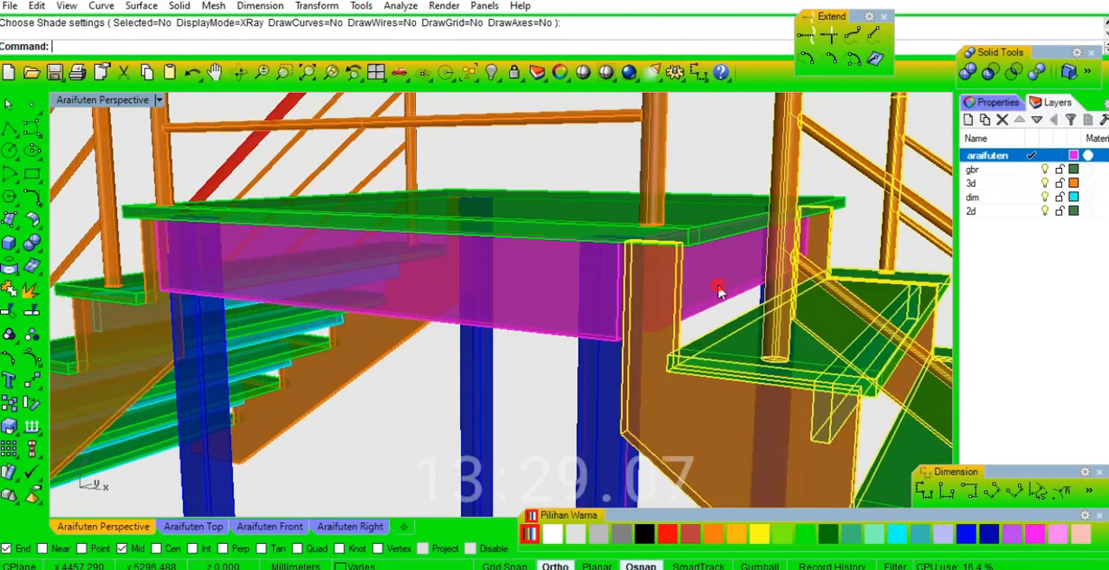
Mirror a copy of the side beam across the landing's centre to the landing's opposite edge.
{"action": "left_click", "coordinate": [720, 292]}
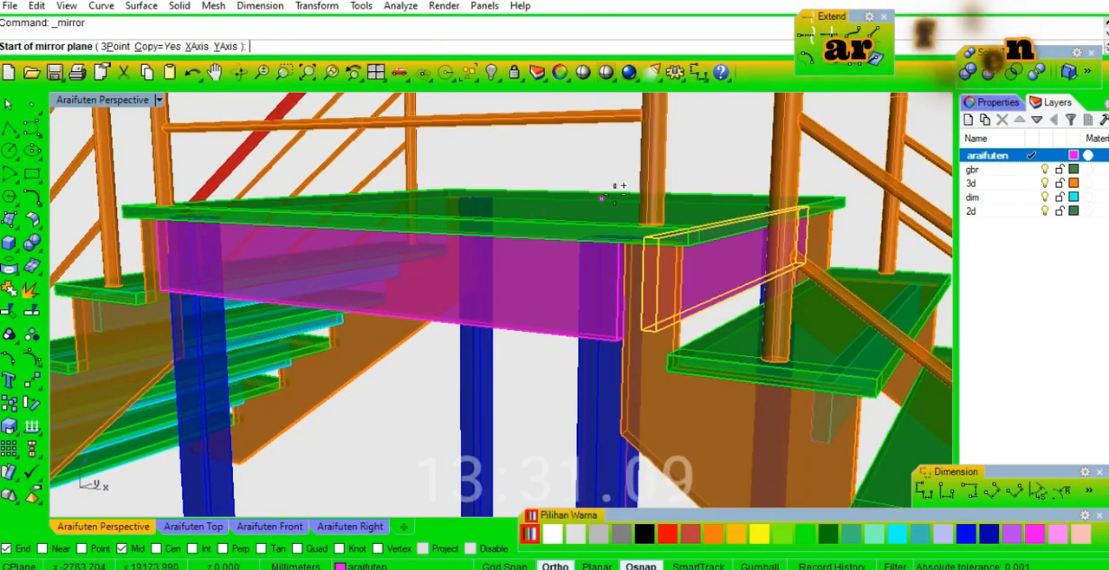
{"action": "left_click", "coordinate": [651, 175]}
{"action": "left_click", "coordinate": [700, 162]}
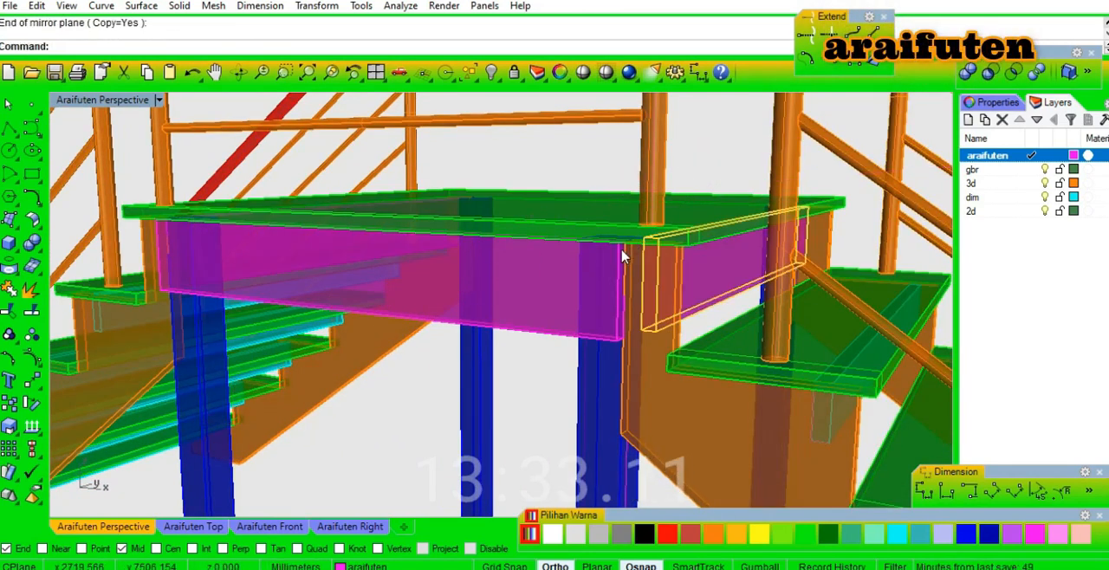
Examine the shaded landing beams, posts and stringer connections up close, and the whole staircase from several sides.
{"action": "left_click", "coordinate": [588, 76]}
{"action": "mouse_move", "coordinate": [602, 345]}
{"action": "right_mouse_down"}
{"action": "mouse_move", "coordinate": [755, 302]}
{"action": "mouse_move", "coordinate": [798, 346]}
{"action": "mouse_move", "coordinate": [425, 329]}
{"action": "right_mouse_up"}
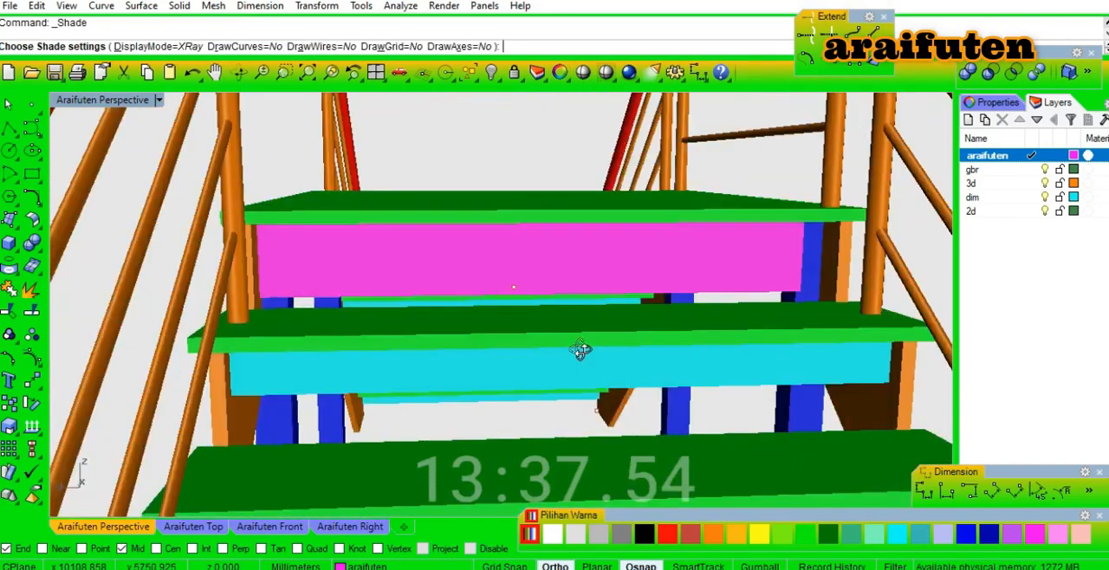
{"action": "right_click_drag", "start_coordinate": [577, 349], "coordinate": [632, 354]}
{"action": "right_click_drag", "start_coordinate": [436, 335], "coordinate": [482, 338]}
{"action": "scroll", "coordinate": [635, 342], "scroll_direction": "down", "scroll_amount": 8}
{"action": "right_click_drag", "start_coordinate": [820, 361], "coordinate": [747, 409]}
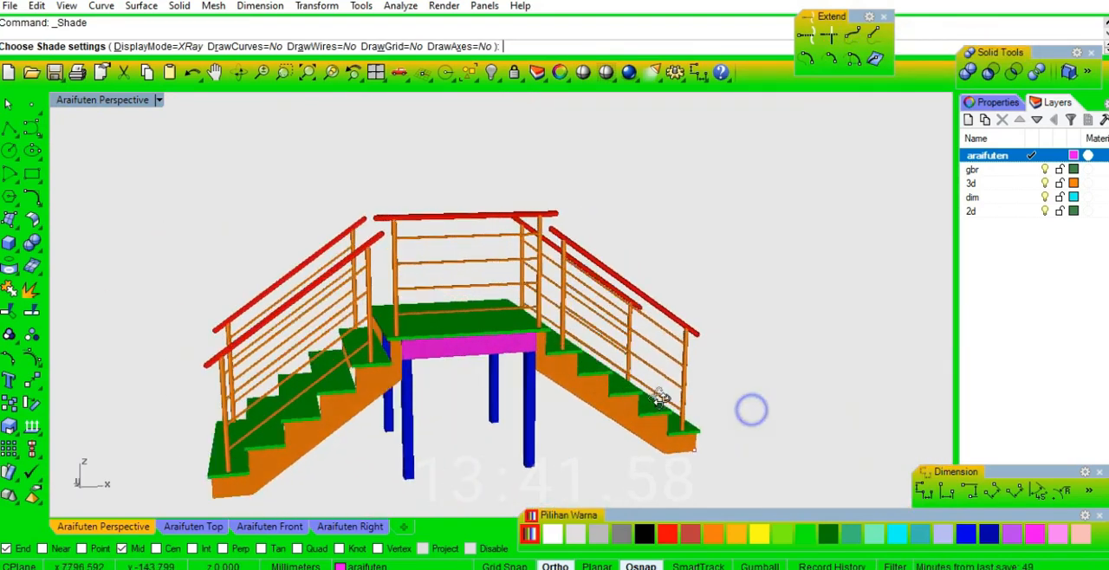
{"action": "scroll", "coordinate": [639, 465], "scroll_direction": "up", "scroll_amount": 5}
{"action": "scroll", "coordinate": [759, 422], "scroll_direction": "down", "scroll_amount": 5}
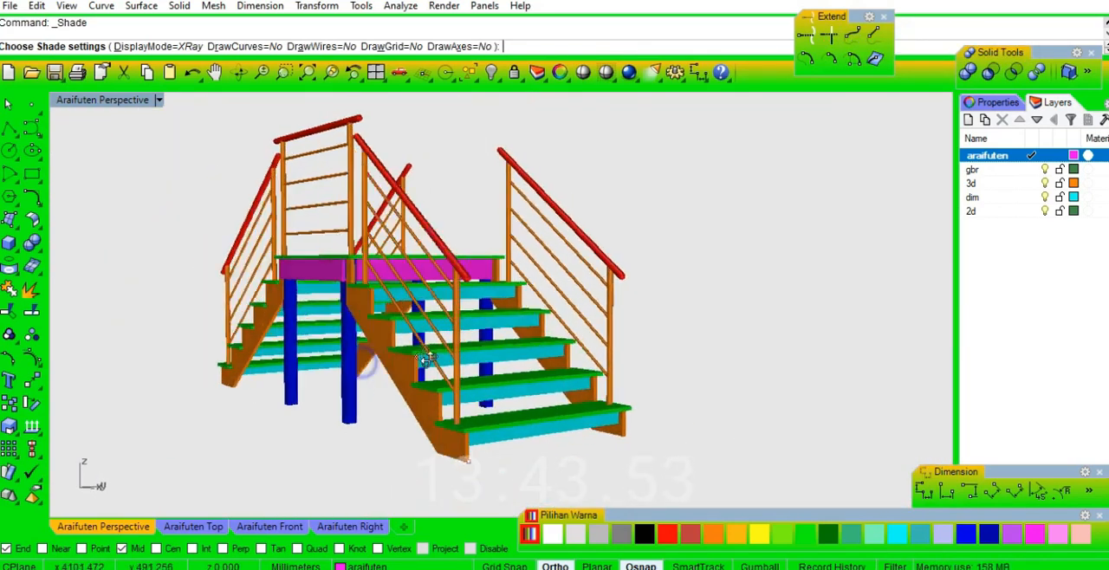
{"action": "right_click_drag", "start_coordinate": [759, 423], "coordinate": [686, 361]}
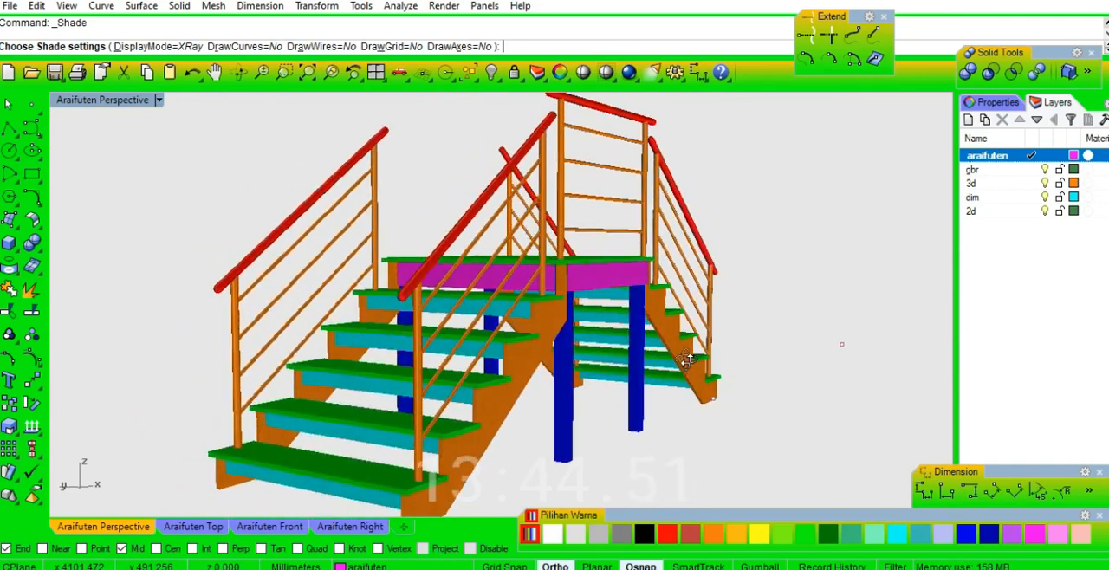
{"action": "right_click_drag", "start_coordinate": [686, 361], "coordinate": [537, 265]}
{"action": "scroll", "coordinate": [537, 266], "scroll_direction": "down", "scroll_amount": 5}
{"action": "key", "text": "Escape"}
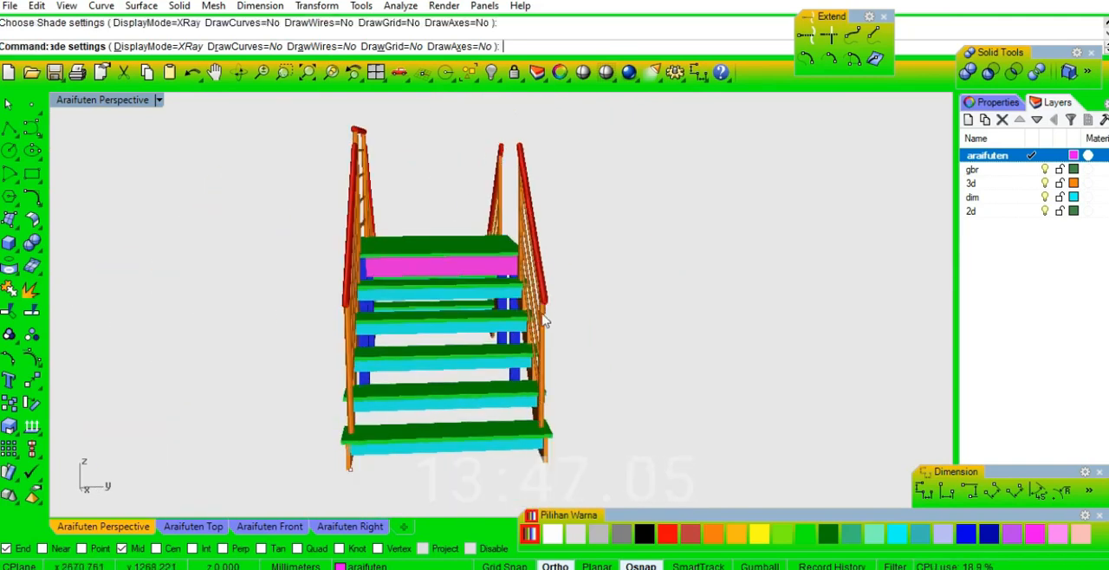
{"action": "right_click_drag", "start_coordinate": [606, 340], "coordinate": [631, 319]}
{"action": "scroll", "coordinate": [600, 300], "scroll_direction": "down", "scroll_amount": 4}
{"action": "scroll", "coordinate": [650, 300], "scroll_direction": "down", "scroll_amount": 6}
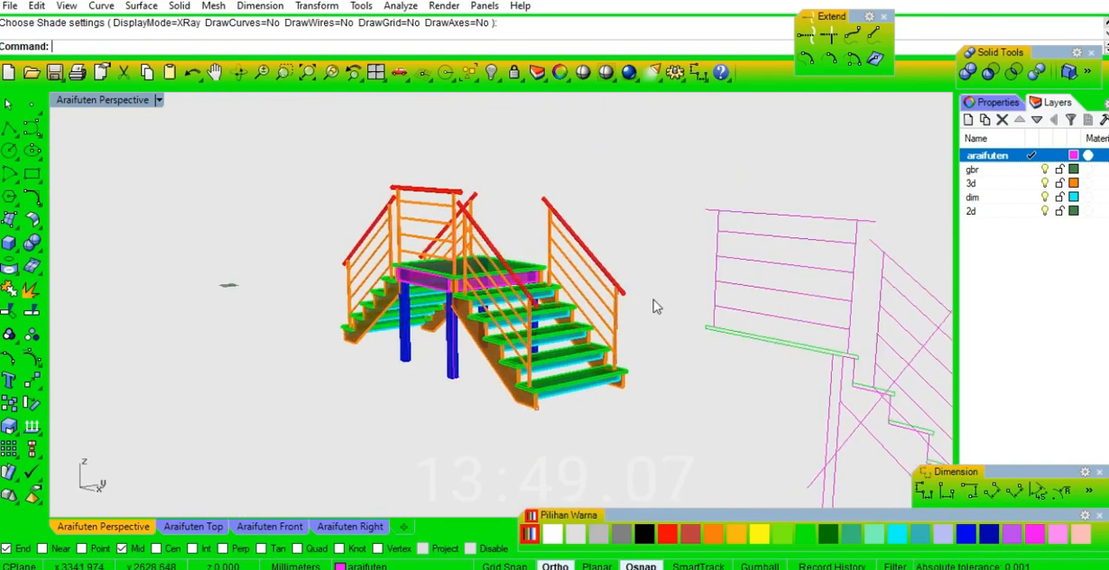
{"action": "left_click_drag", "start_coordinate": [870, 241], "coordinate": [700, 415]}
{"action": "scroll", "coordinate": [606, 216], "scroll_direction": "up", "scroll_amount": 3}
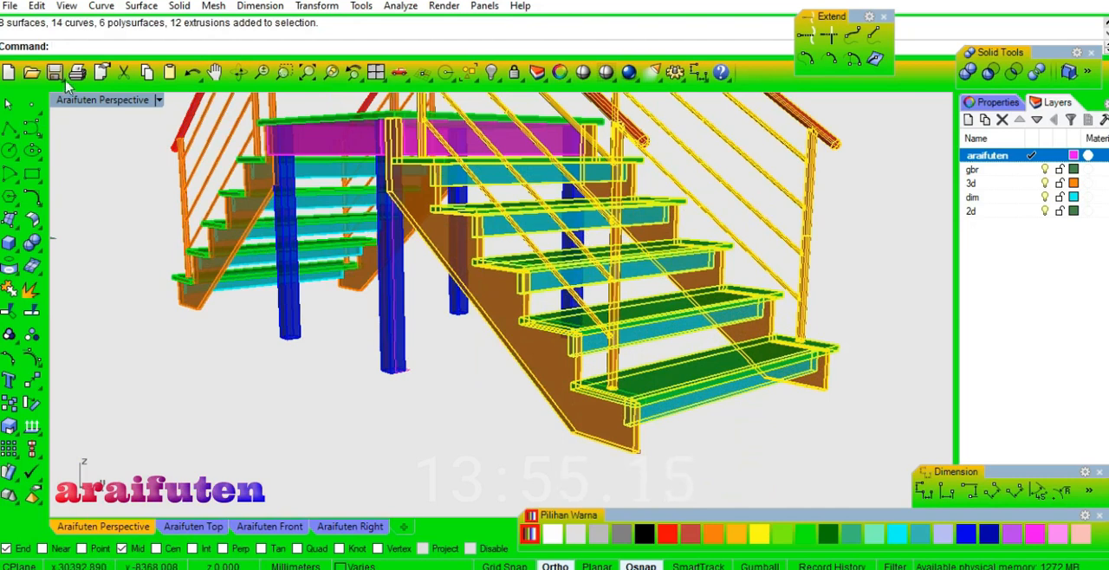
Switch the view to wireframe and orient a copy of the grouped flight from its bottom tread corner to the landing's open-side corner.
{"action": "left_click", "coordinate": [135, 101]}
{"action": "left_click", "coordinate": [199, 87]}
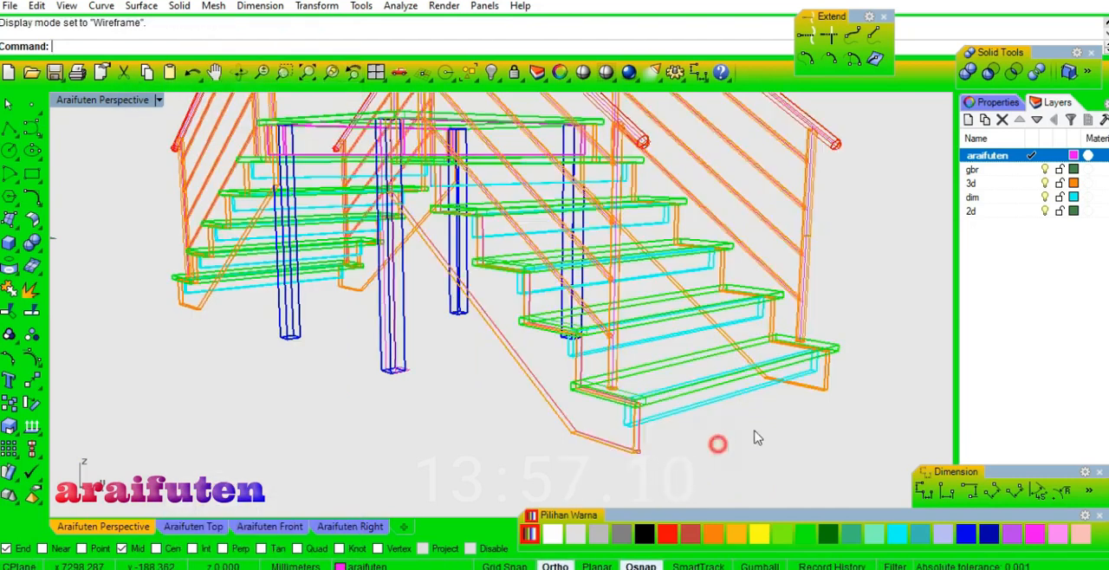
{"action": "scroll", "coordinate": [841, 392], "scroll_direction": "up", "scroll_amount": 5}
{"action": "left_click", "coordinate": [851, 375]}
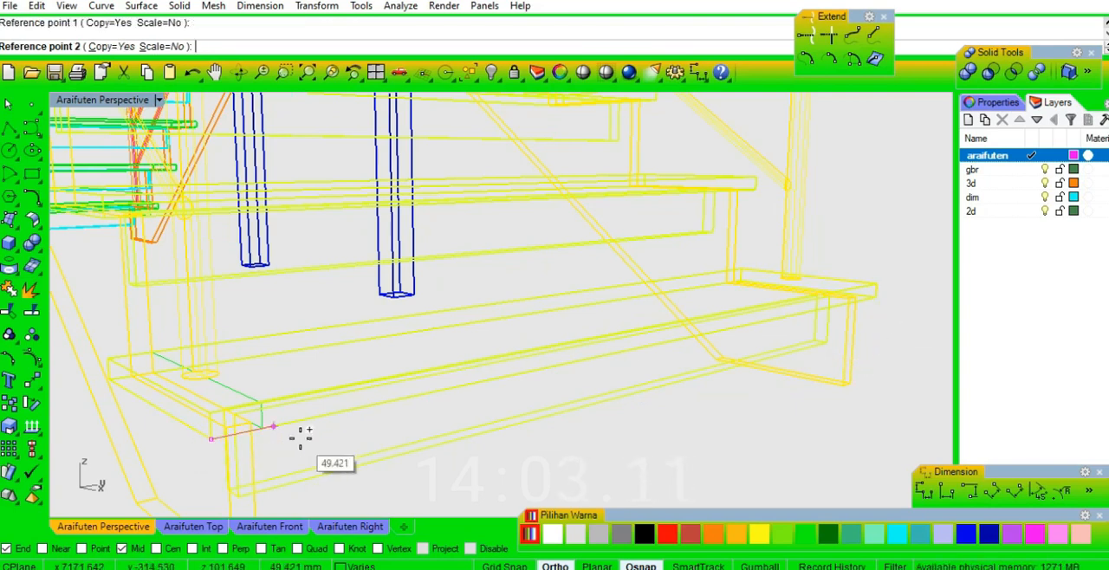
{"action": "scroll", "coordinate": [502, 430], "scroll_direction": "down", "scroll_amount": 5}
{"action": "scroll", "coordinate": [424, 217], "scroll_direction": "up", "scroll_amount": 10}
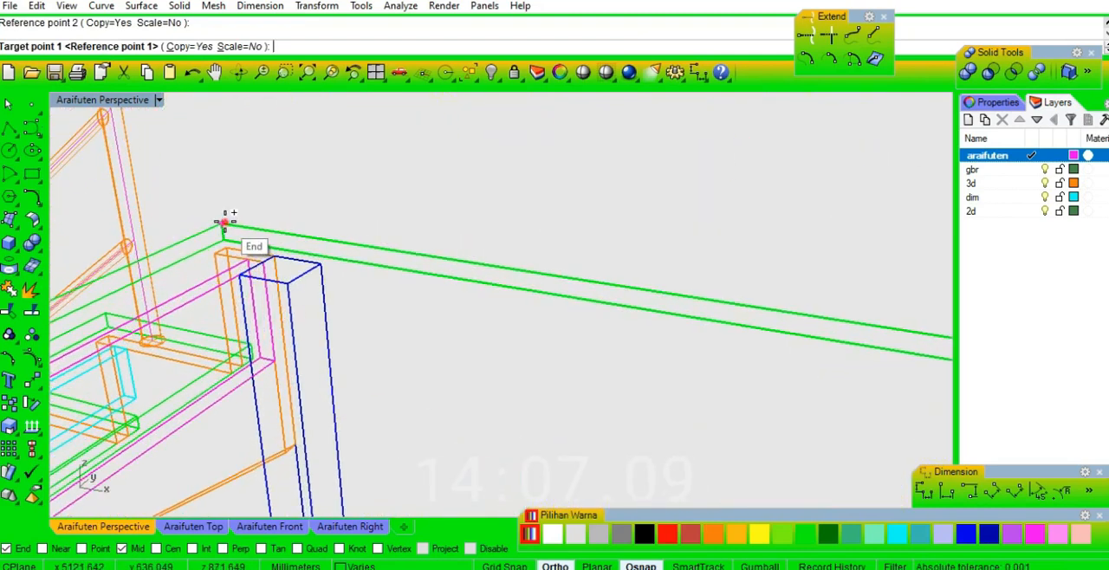
{"action": "left_click", "coordinate": [225, 221]}
{"action": "left_click", "coordinate": [402, 232]}
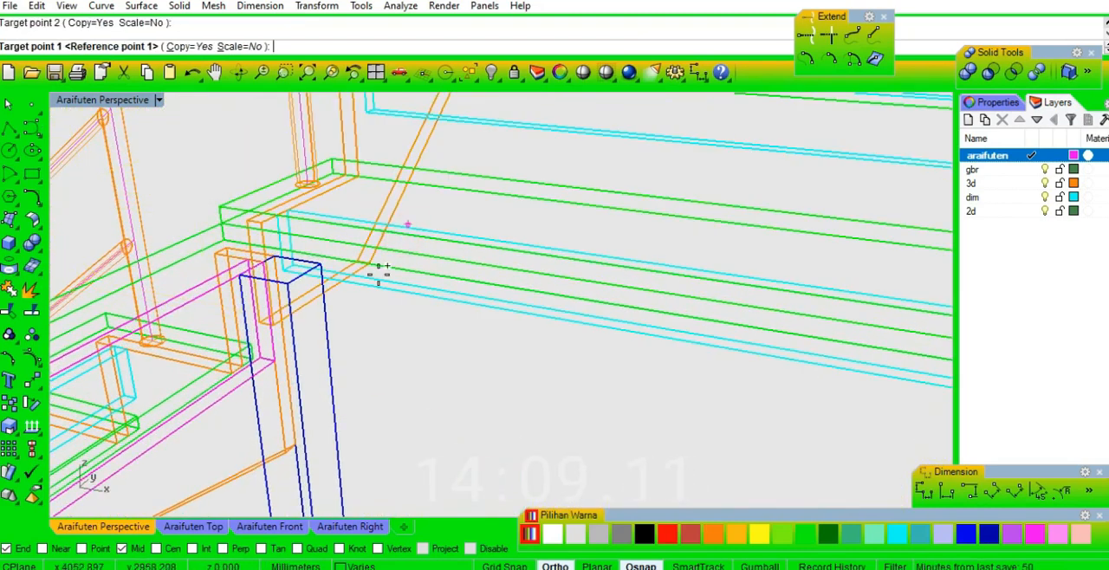
{"action": "key", "text": "Return"}
{"action": "scroll", "coordinate": [368, 275], "scroll_direction": "down", "scroll_amount": 6}
{"action": "scroll", "coordinate": [563, 268], "scroll_direction": "down", "scroll_amount": 5}
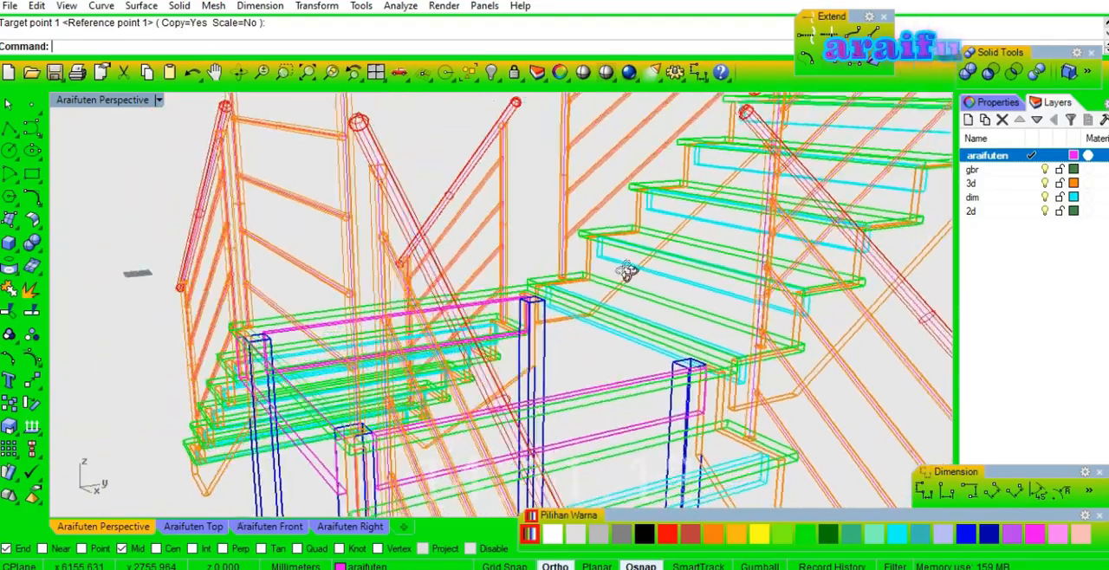
Examine in shaded view how the copied upper flight's bottom tread and stringers meet the landing.
{"action": "scroll", "coordinate": [602, 349], "scroll_direction": "up", "scroll_amount": 6}
{"action": "right_click_drag", "start_coordinate": [618, 347], "coordinate": [674, 171]}
{"action": "left_click", "coordinate": [582, 73]}
{"action": "scroll", "coordinate": [619, 302], "scroll_direction": "up", "scroll_amount": 6}
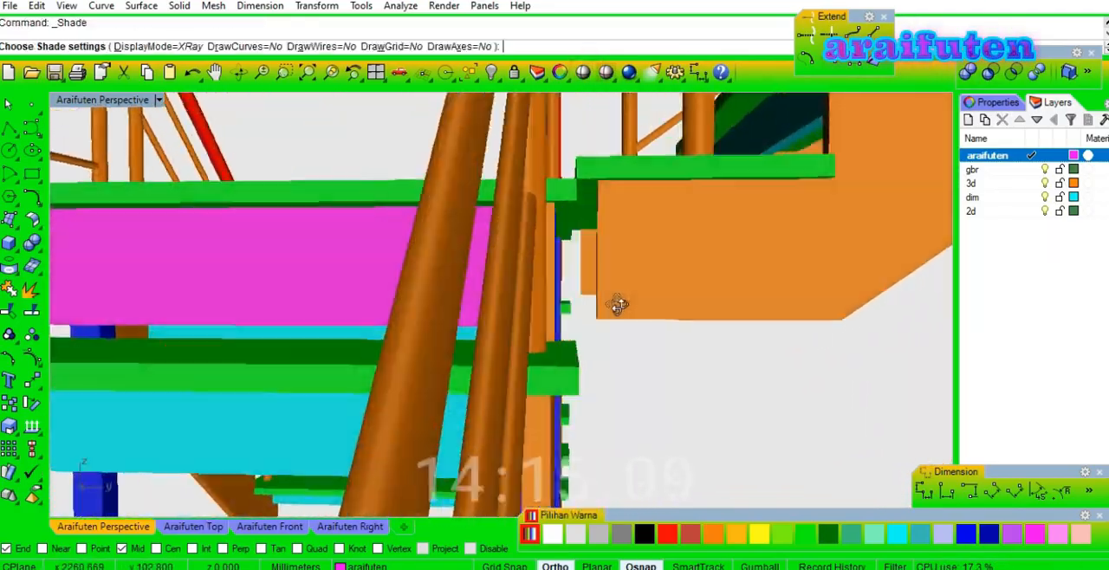
{"action": "scroll", "coordinate": [604, 324], "scroll_direction": "up", "scroll_amount": 5}
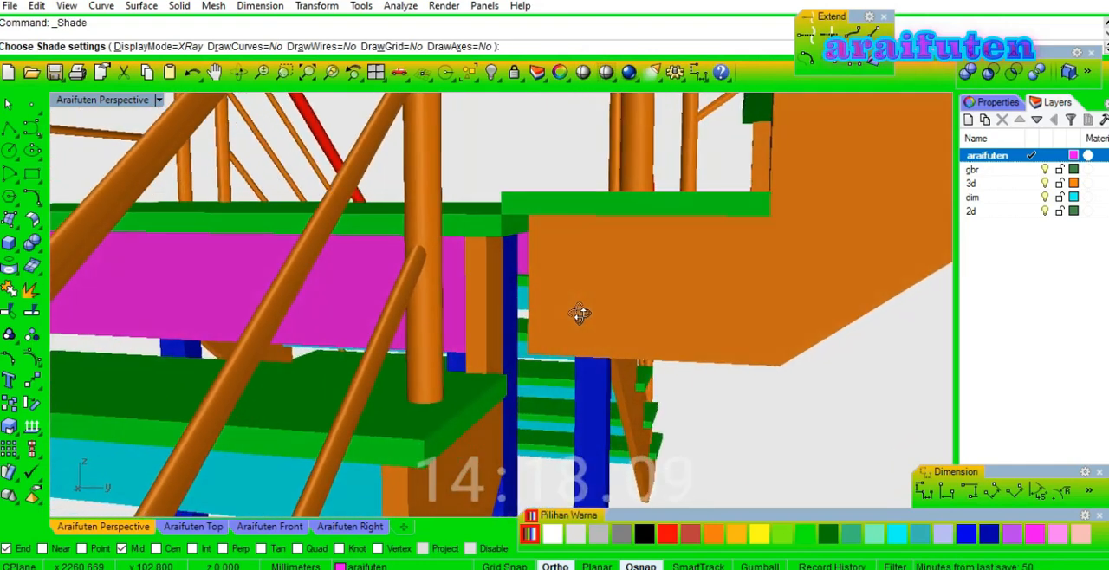
{"action": "right_click_drag", "start_coordinate": [580, 314], "coordinate": [829, 227]}
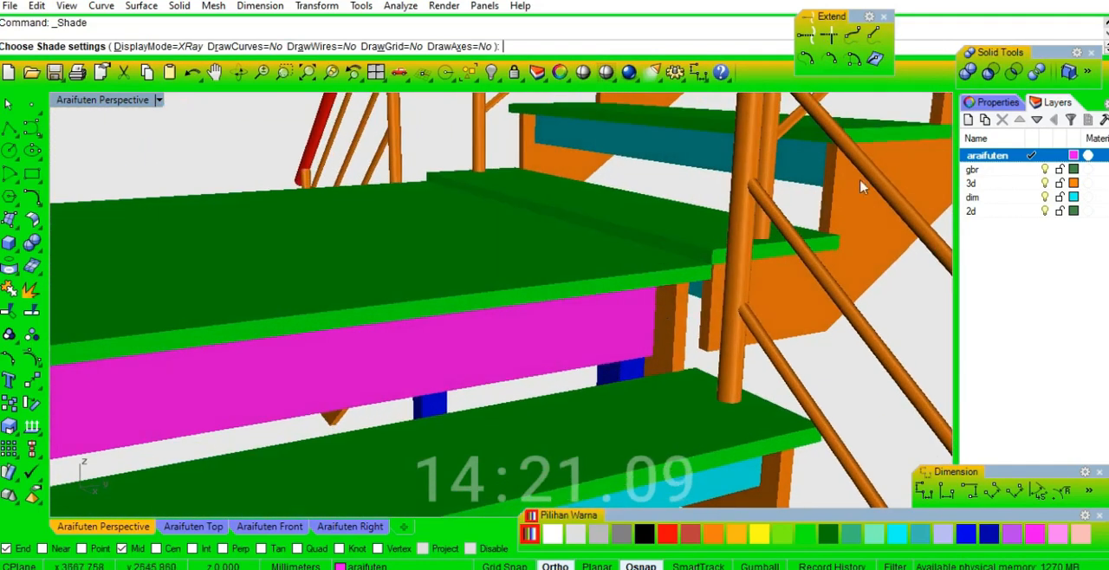
{"action": "key", "text": "Return"}
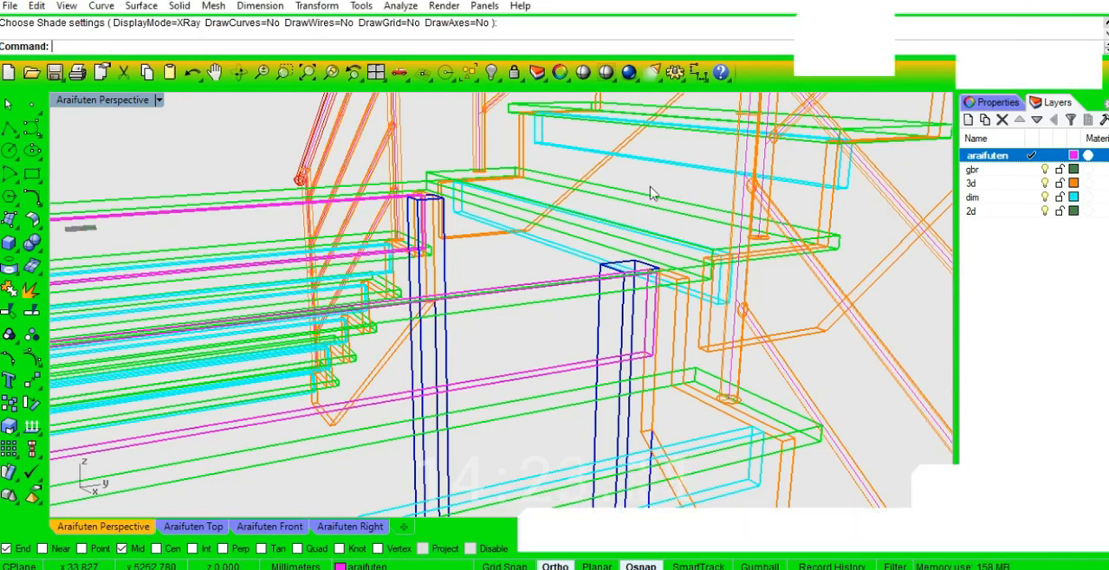
{"action": "left_click", "coordinate": [584, 67]}
{"action": "right_click_drag", "start_coordinate": [738, 320], "coordinate": [637, 304], "text": "shift"}
{"action": "scroll", "coordinate": [457, 303], "scroll_direction": "up", "scroll_amount": 8}
{"action": "key", "text": "ctrl+w"}
{"action": "key", "text": "Escape"}
Move the upper flight 20 mm horizontally over the landing's edge and preview the joint shaded.
{"action": "scroll", "coordinate": [512, 310], "scroll_direction": "up", "scroll_amount": 2}
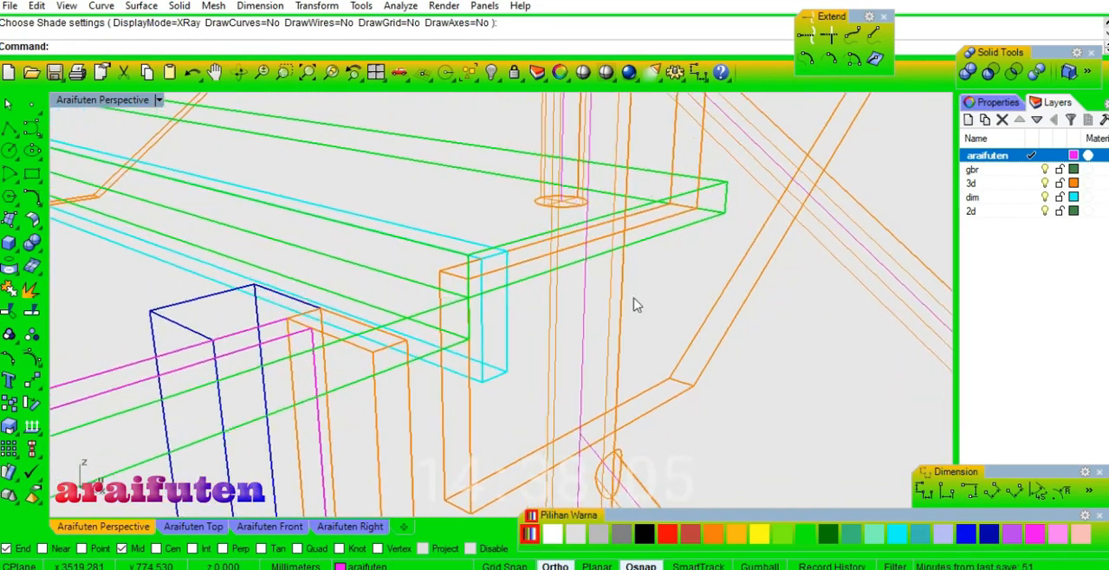
{"action": "left_click", "coordinate": [509, 266]}
{"action": "left_click", "coordinate": [817, 318]}
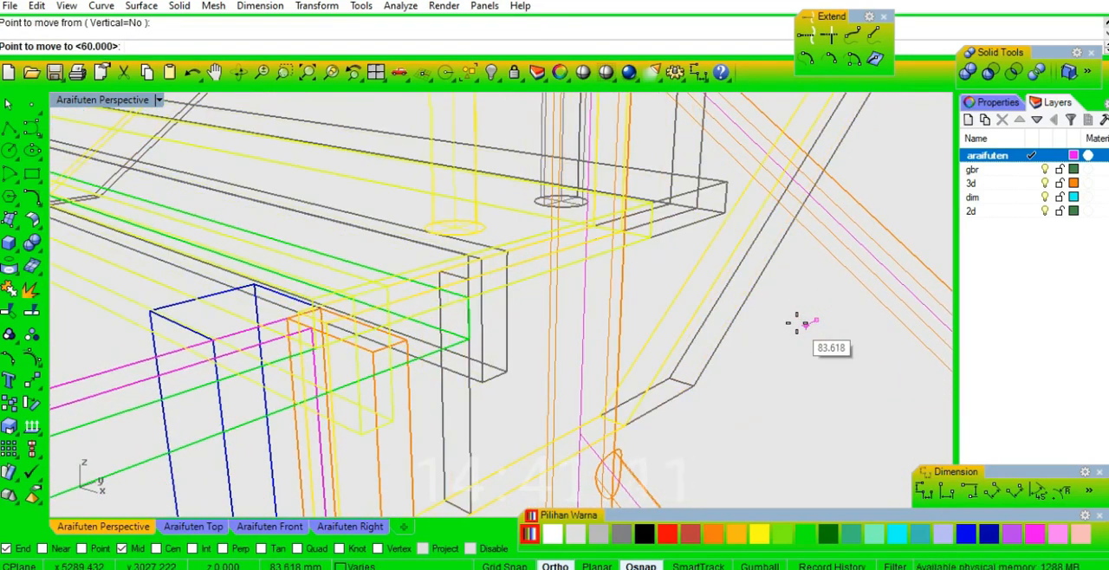
{"action": "left_click", "coordinate": [761, 372]}
{"action": "right_click_drag", "start_coordinate": [770, 366], "coordinate": [589, 54]}
{"action": "mouse_move", "coordinate": [509, 317]}
{"action": "right_mouse_down"}
{"action": "mouse_move", "coordinate": [534, 325]}
{"action": "mouse_move", "coordinate": [561, 292]}
{"action": "mouse_move", "coordinate": [476, 267]}
{"action": "mouse_move", "coordinate": [427, 283]}
{"action": "mouse_move", "coordinate": [456, 295]}
{"action": "mouse_move", "coordinate": [537, 290]}
{"action": "mouse_move", "coordinate": [520, 240]}
{"action": "mouse_move", "coordinate": [613, 303]}
{"action": "right_mouse_up"}
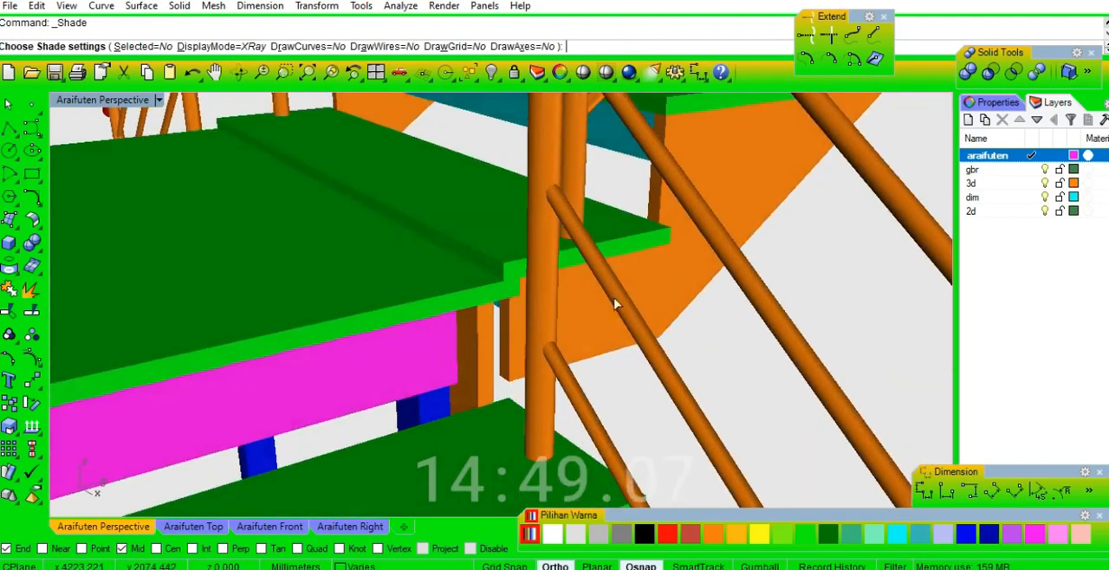
Move the upper flight 130 mm vertically upward from the landing and preview the result shaded.
{"action": "left_click", "coordinate": [674, 288]}
{"action": "left_click", "coordinate": [694, 291]}
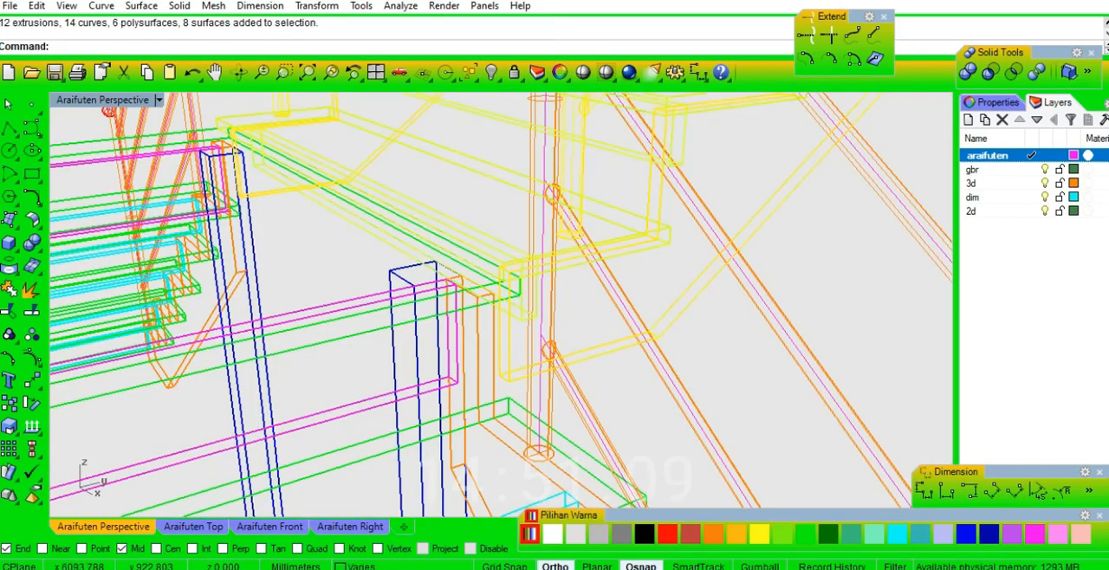
{"action": "left_click", "coordinate": [719, 347]}
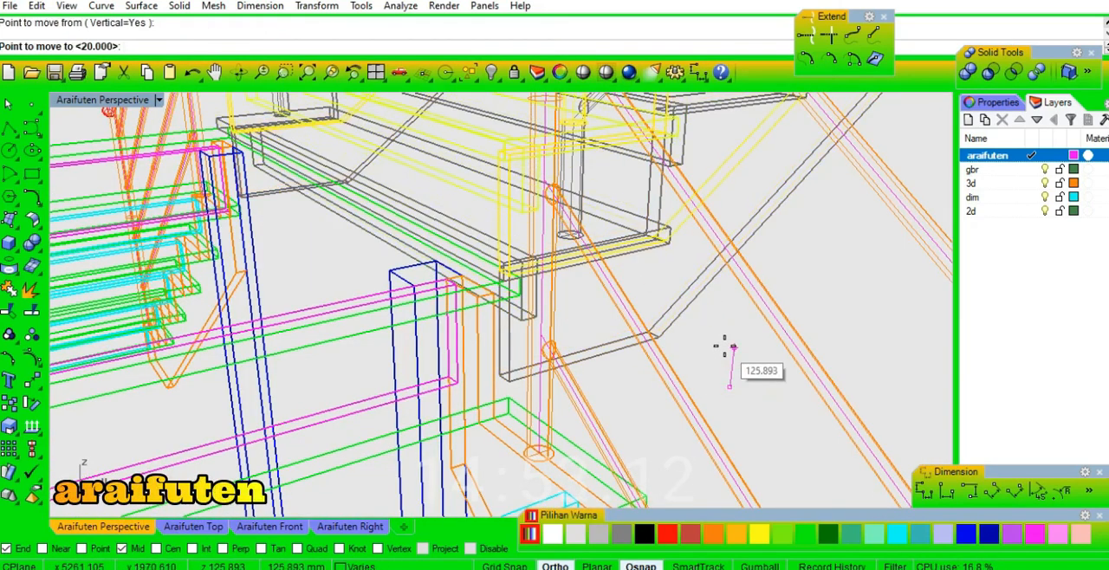
{"action": "key", "text": "Return"}
{"action": "key", "text": "Escape"}
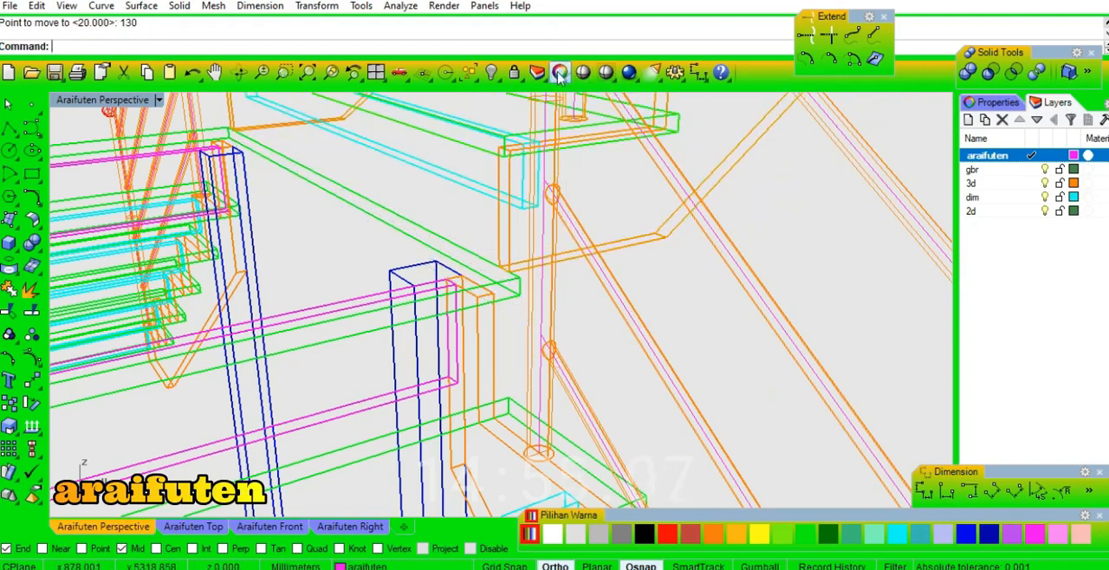
{"action": "left_click", "coordinate": [582, 72]}
{"action": "mouse_move", "coordinate": [566, 329]}
{"action": "right_mouse_down"}
{"action": "mouse_move", "coordinate": [460, 297]}
{"action": "mouse_move", "coordinate": [495, 256]}
{"action": "mouse_move", "coordinate": [527, 297]}
{"action": "mouse_move", "coordinate": [527, 274]}
{"action": "mouse_move", "coordinate": [725, 304]}
{"action": "mouse_move", "coordinate": [776, 326]}
{"action": "mouse_move", "coordinate": [265, 287]}
{"action": "mouse_move", "coordinate": [490, 297]}
{"action": "mouse_move", "coordinate": [354, 349]}
{"action": "mouse_move", "coordinate": [414, 346]}
{"action": "mouse_move", "coordinate": [638, 413]}
{"action": "mouse_move", "coordinate": [574, 363]}
{"action": "mouse_move", "coordinate": [668, 384]}
{"action": "mouse_move", "coordinate": [575, 411]}
{"action": "mouse_move", "coordinate": [533, 386]}
{"action": "mouse_move", "coordinate": [560, 404]}
{"action": "mouse_move", "coordinate": [554, 338]}
{"action": "right_mouse_up"}
{"action": "key", "text": "Return"}
Ungroup the upper flight and pick out its stringer beside the landing.
{"action": "left_click", "coordinate": [554, 338]}
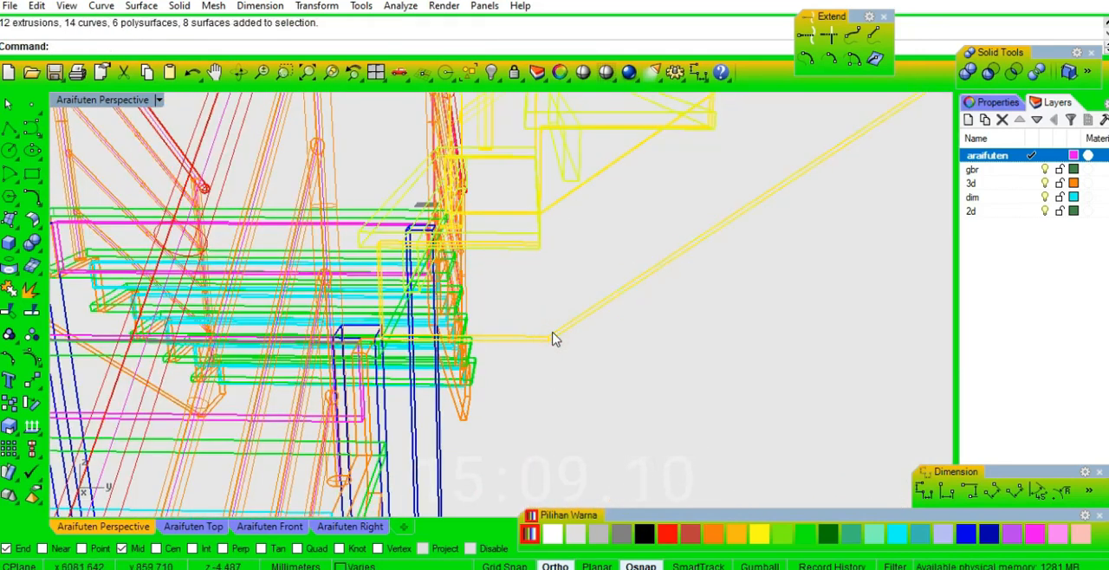
{"action": "right_click_drag", "start_coordinate": [555, 338], "coordinate": [589, 354]}
{"action": "left_click", "coordinate": [606, 316]}
{"action": "left_click", "coordinate": [626, 322]}
{"action": "right_click_drag", "start_coordinate": [710, 339], "coordinate": [541, 349]}
{"action": "key", "text": "ctrl+shift+g"}
{"action": "left_click", "coordinate": [680, 351]}
{"action": "left_click", "coordinate": [541, 349]}
{"action": "left_click", "coordinate": [606, 362]}
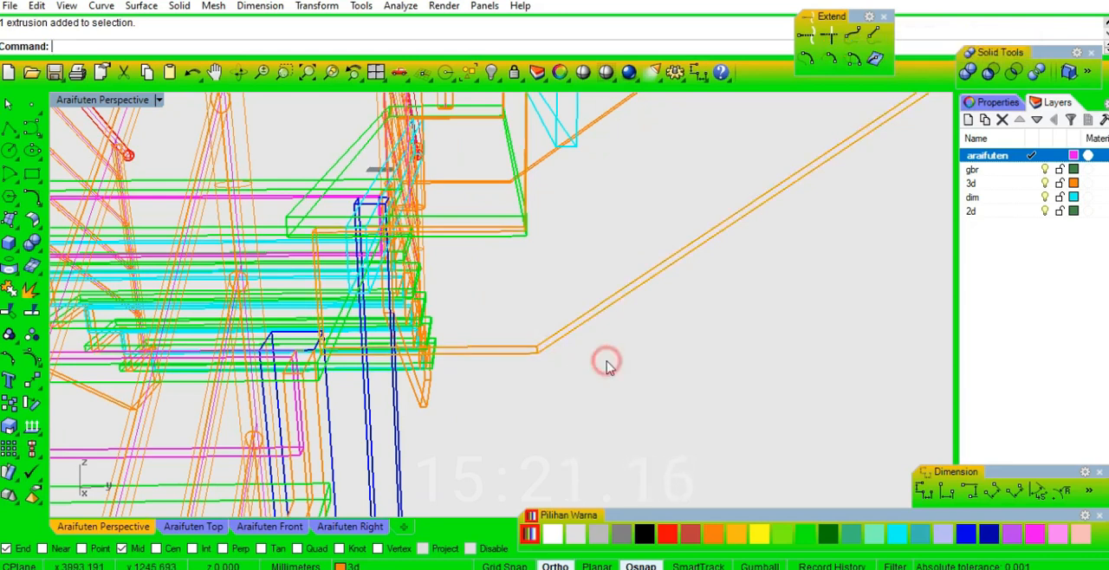
Duplicate the stringer's sloping underside edge and the vertical edge at its lower end, and hide the stringer.
{"action": "key", "text": "Return"}
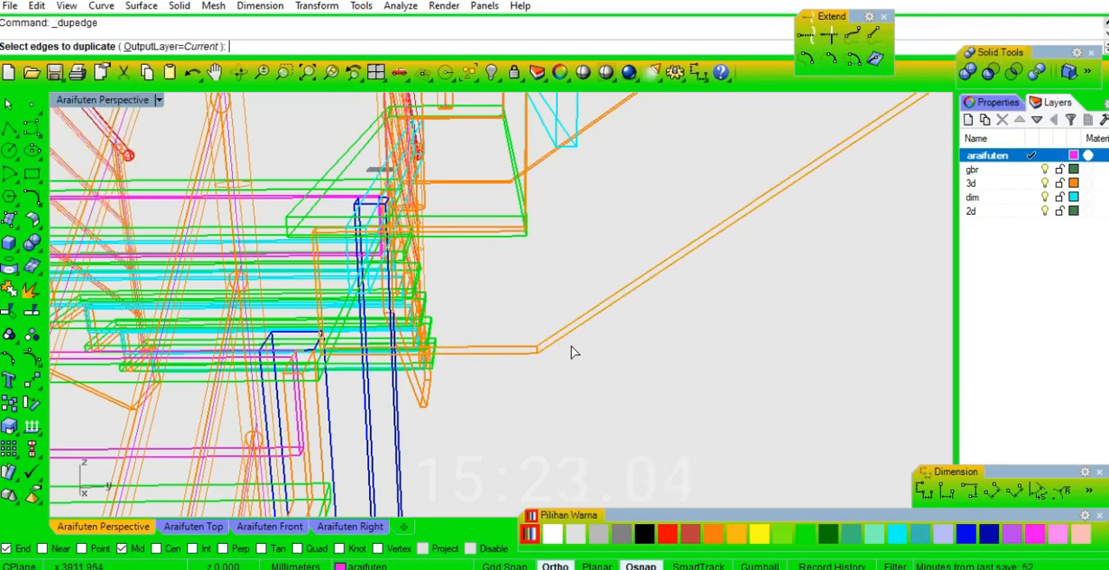
{"action": "right_click_drag", "start_coordinate": [344, 366], "coordinate": [303, 338]}
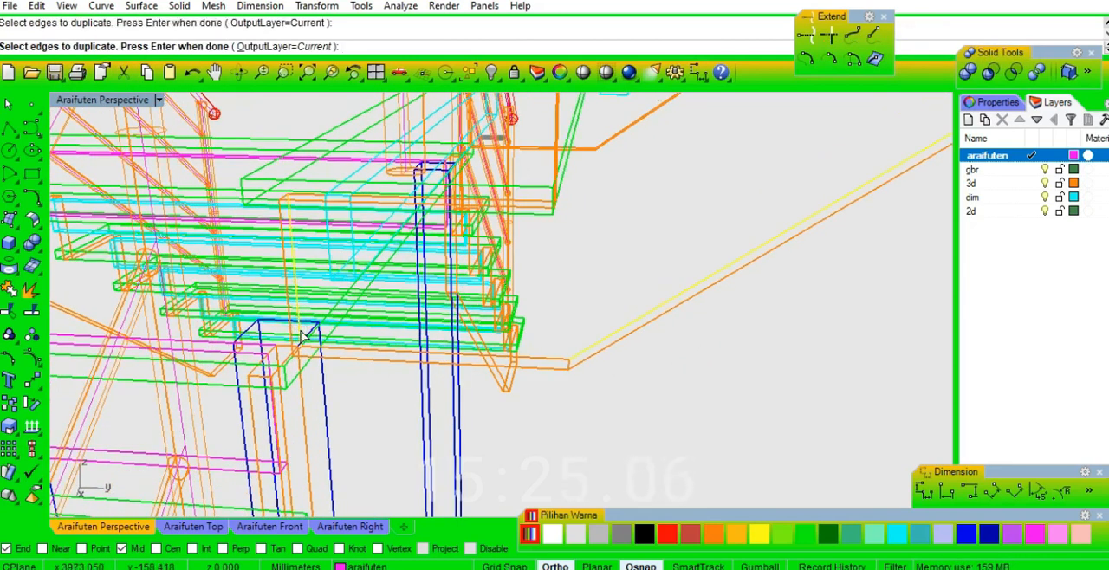
{"action": "left_click", "coordinate": [597, 360]}
{"action": "right_click_drag", "start_coordinate": [572, 384], "coordinate": [579, 387]}
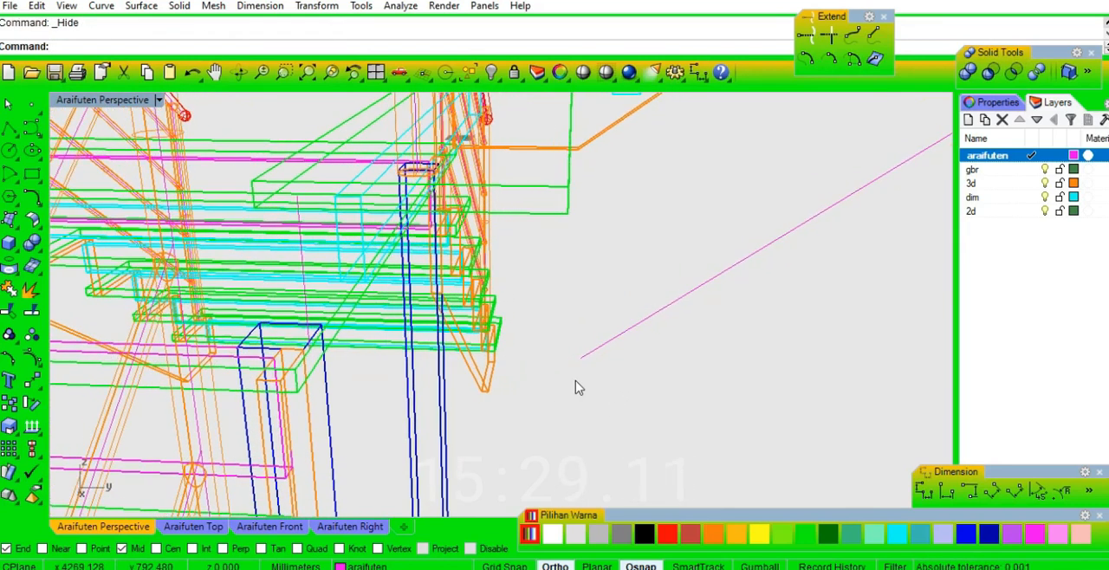
{"action": "key", "text": "Escape"}
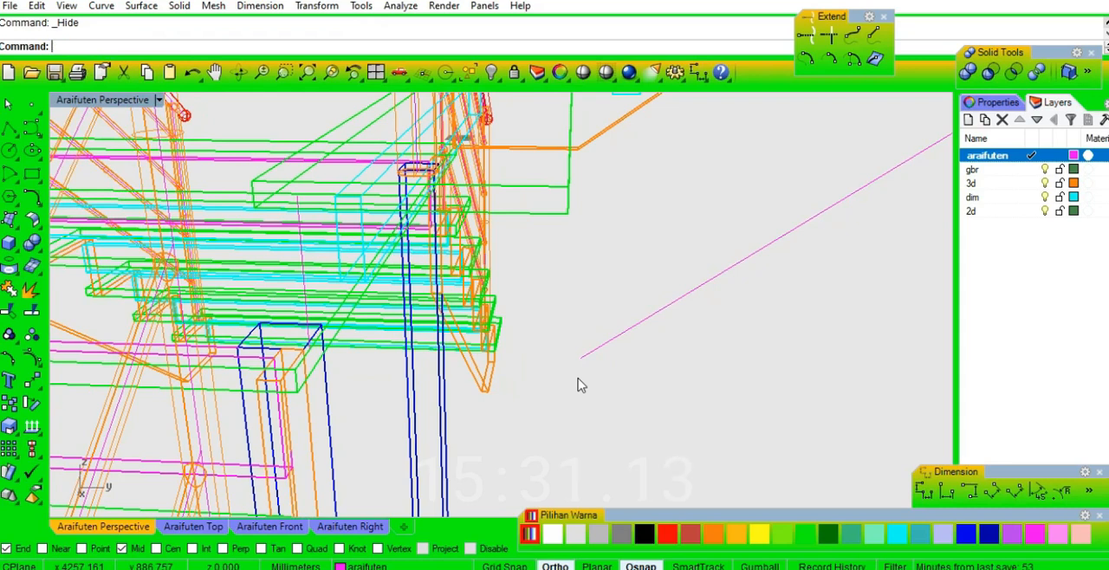
Connect the duplicated sloping and vertical edges into one joined corner and show the hidden stringer again.
{"action": "right_click_drag", "start_coordinate": [587, 355], "coordinate": [506, 390]}
{"action": "scroll", "coordinate": [506, 396], "scroll_direction": "up", "scroll_amount": 5}
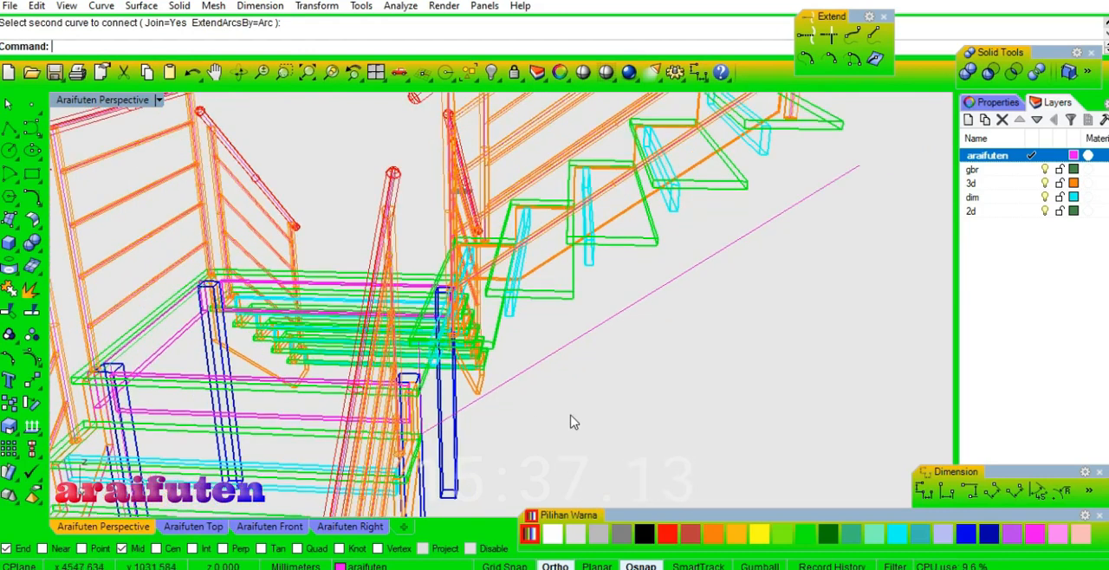
{"action": "key", "text": "ctrl+shift+alt+h"}
{"action": "left_click", "coordinate": [505, 376]}
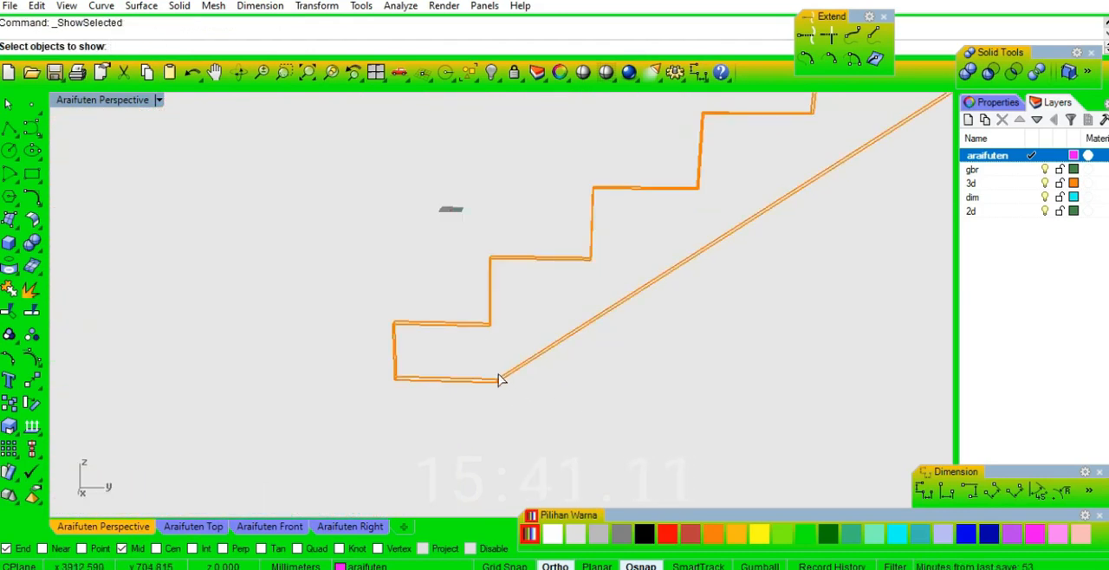
{"action": "key", "text": "Return"}
Complete the extended stringer outline up to its top end and join its curves into one closed curve.
{"action": "right_click_drag", "start_coordinate": [468, 428], "coordinate": [506, 416]}
{"action": "scroll", "coordinate": [494, 407], "scroll_direction": "down", "scroll_amount": 6}
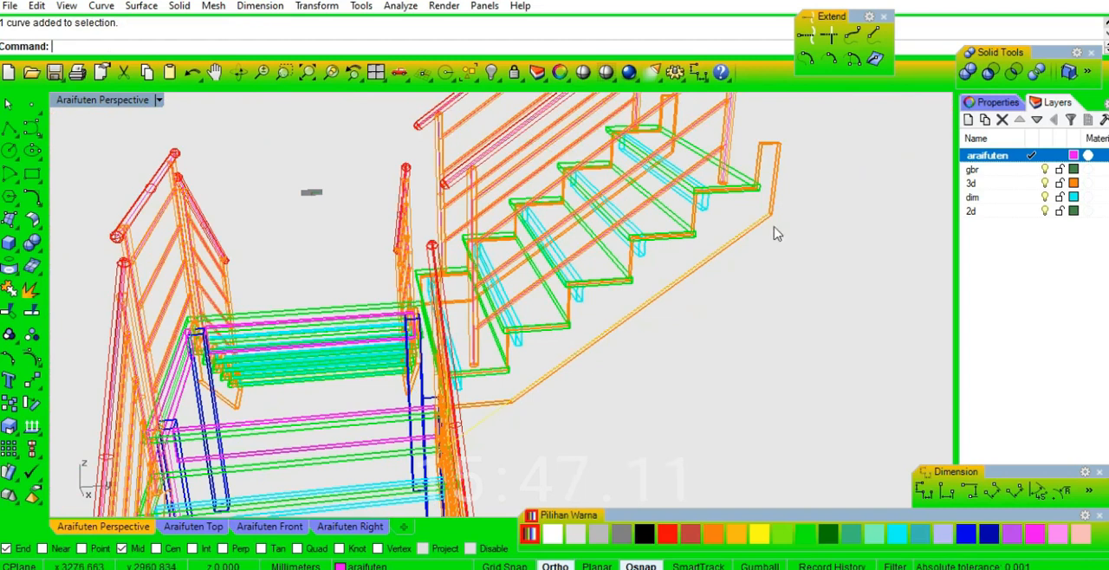
{"action": "scroll", "coordinate": [786, 177], "scroll_direction": "up", "scroll_amount": 5}
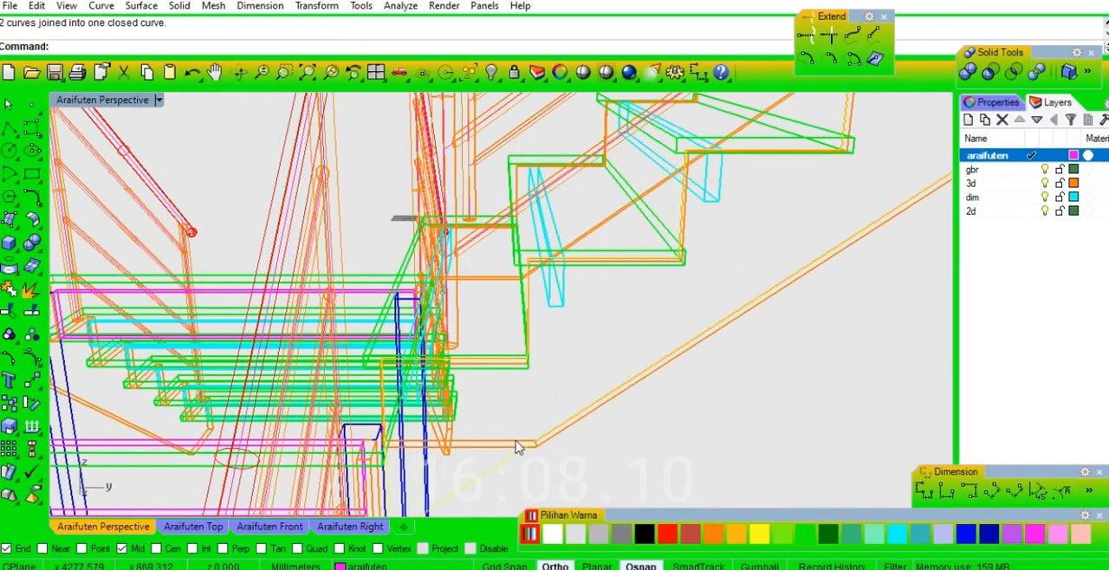
{"action": "left_click", "coordinate": [516, 444]}
{"action": "right_click_drag", "start_coordinate": [512, 443], "coordinate": [438, 466]}
{"action": "key", "text": "Delete"}
Extrude the closed stringer outline by -20 mm as a solid and check it in shaded display.
{"action": "left_click", "coordinate": [549, 433]}
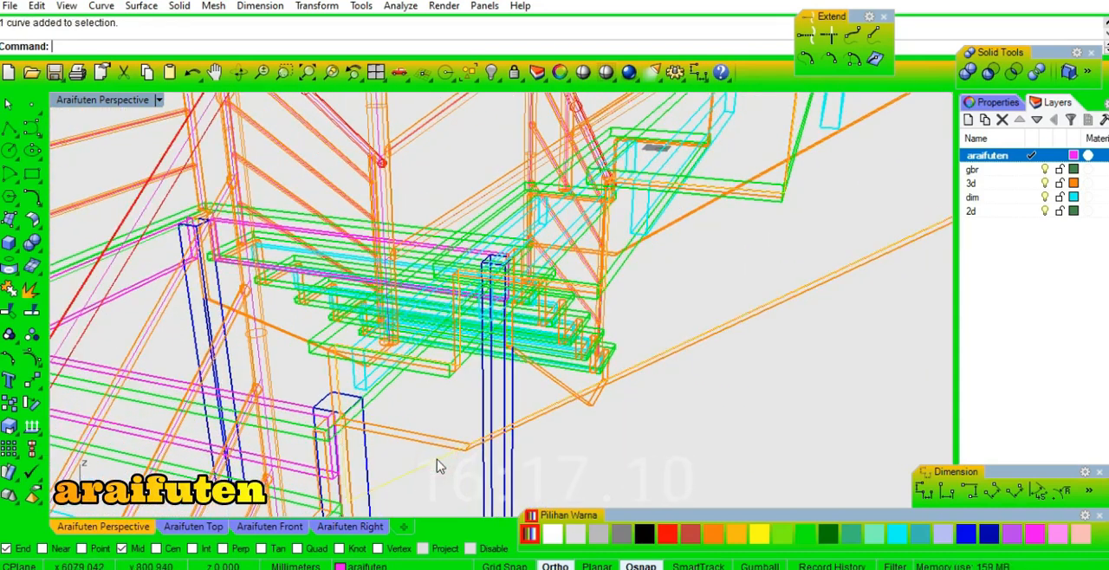
{"action": "right_click", "coordinate": [438, 466]}
{"action": "scroll", "coordinate": [444, 476], "scroll_direction": "up", "scroll_amount": 3}
{"action": "type", "text": "-2"}
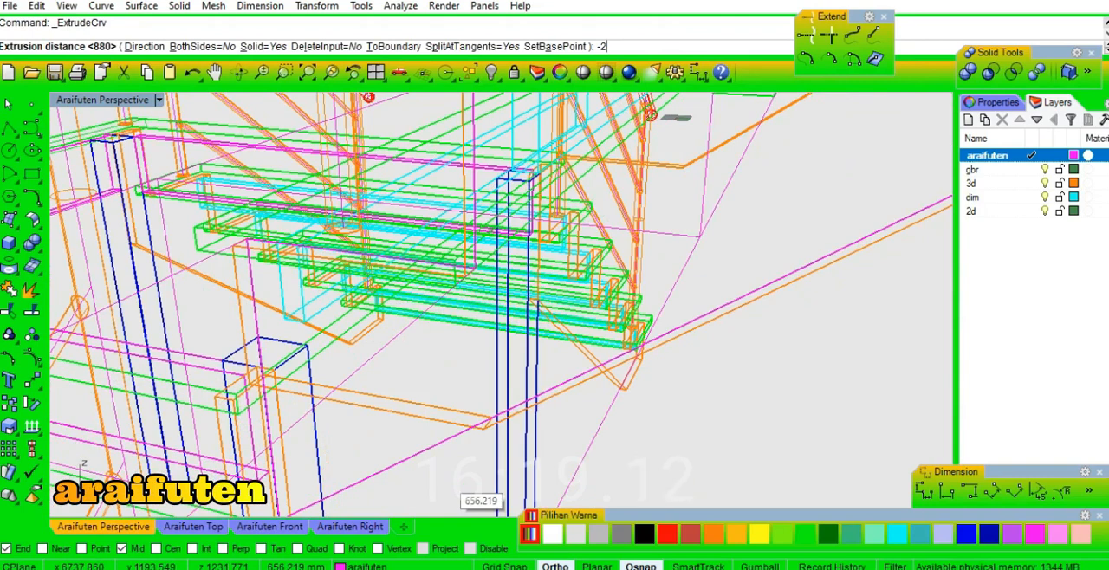
{"action": "type", "text": "0"}
{"action": "key", "text": "Return"}
{"action": "scroll", "coordinate": [448, 468], "scroll_direction": "down", "scroll_amount": 3}
{"action": "mouse_move", "coordinate": [448, 467]}
{"action": "right_mouse_down"}
{"action": "mouse_move", "coordinate": [457, 454]}
{"action": "mouse_move", "coordinate": [319, 403]}
{"action": "mouse_move", "coordinate": [283, 419]}
{"action": "mouse_move", "coordinate": [349, 433]}
{"action": "mouse_move", "coordinate": [408, 416]}
{"action": "right_mouse_up"}
{"action": "left_click", "coordinate": [588, 77]}
{"action": "scroll", "coordinate": [418, 467], "scroll_direction": "up", "scroll_amount": 4}
{"action": "key", "text": "Escape"}
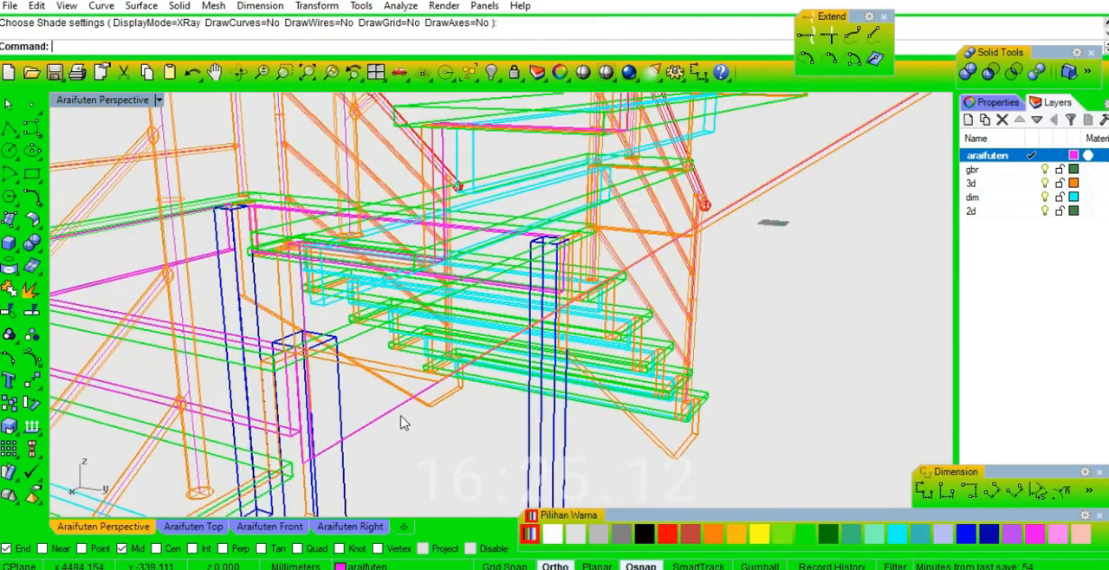
Assign the newly extruded stringer to the 3d layer.
{"action": "left_click", "coordinate": [390, 414]}
{"action": "left_click", "coordinate": [1012, 184]}
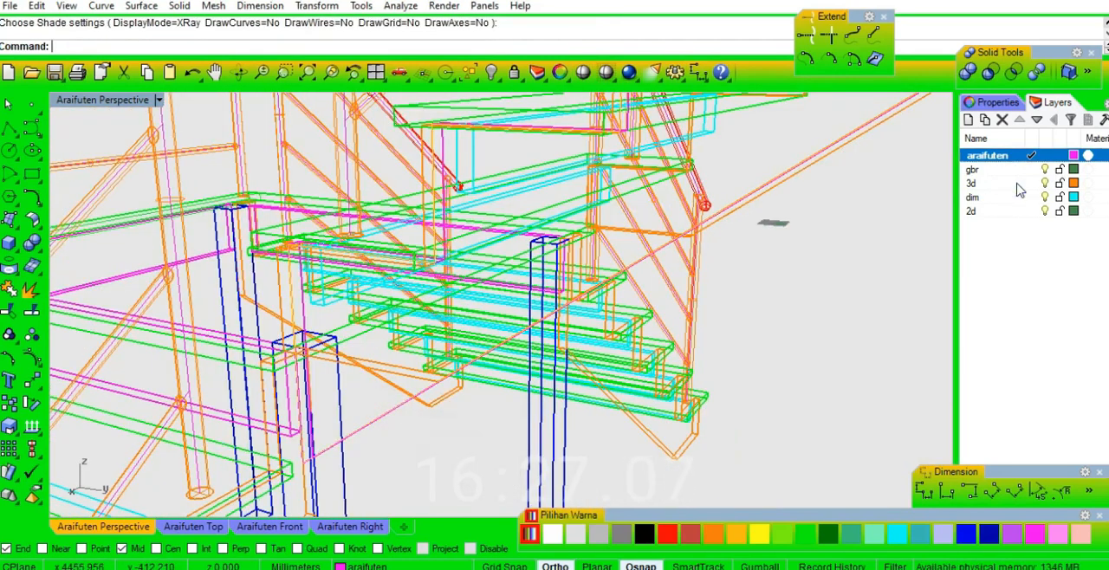
{"action": "right_click_drag", "start_coordinate": [723, 364], "coordinate": [612, 436]}
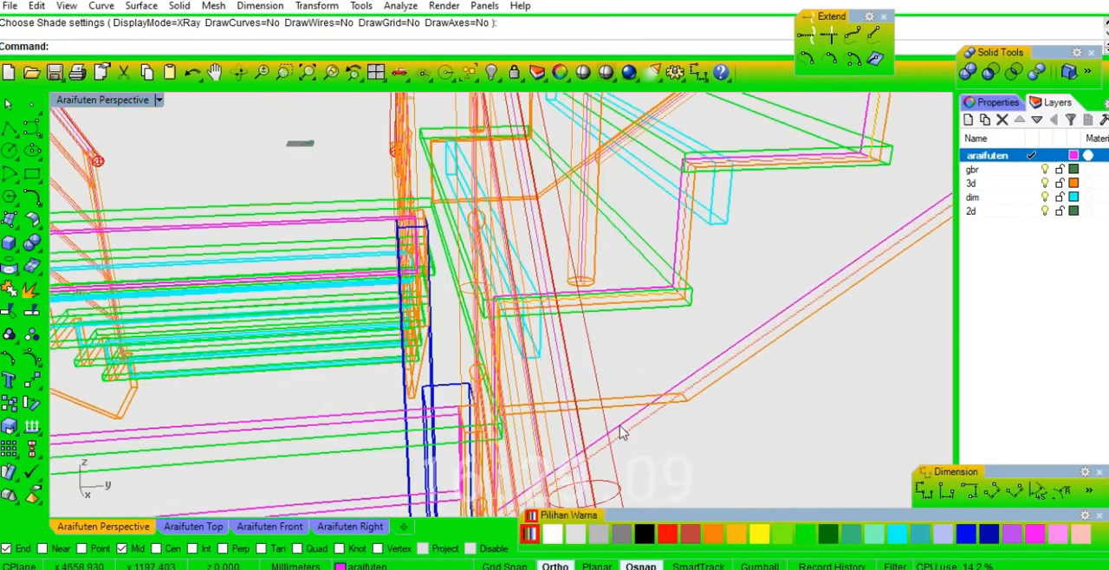
{"action": "left_click", "coordinate": [637, 428]}
{"action": "left_click", "coordinate": [712, 470]}
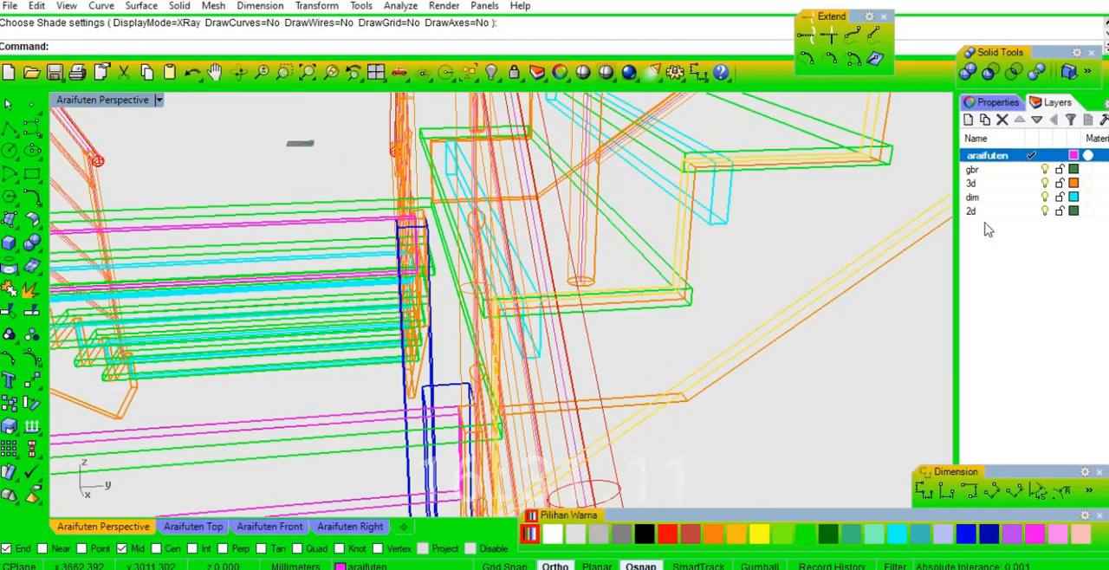
{"action": "right_click", "coordinate": [996, 189]}
{"action": "left_click", "coordinate": [992, 469]}
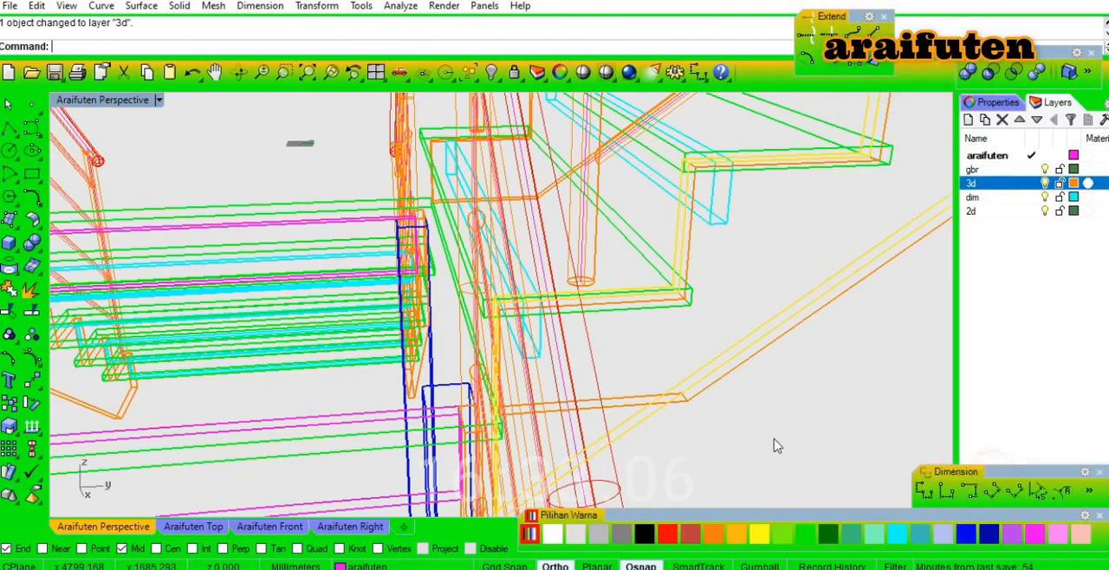
Move the extended stringer sideways by 20 mm into line with the old stringer and check it shaded.
{"action": "left_click", "coordinate": [774, 406]}
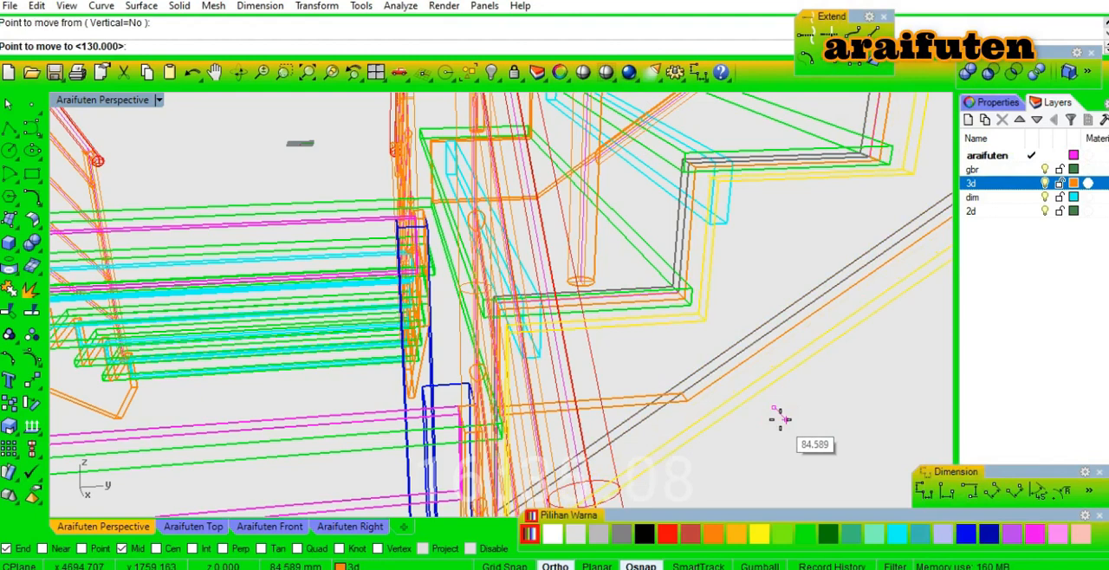
{"action": "type", "text": "20"}
{"action": "key", "text": "Return"}
{"action": "left_click", "coordinate": [724, 387]}
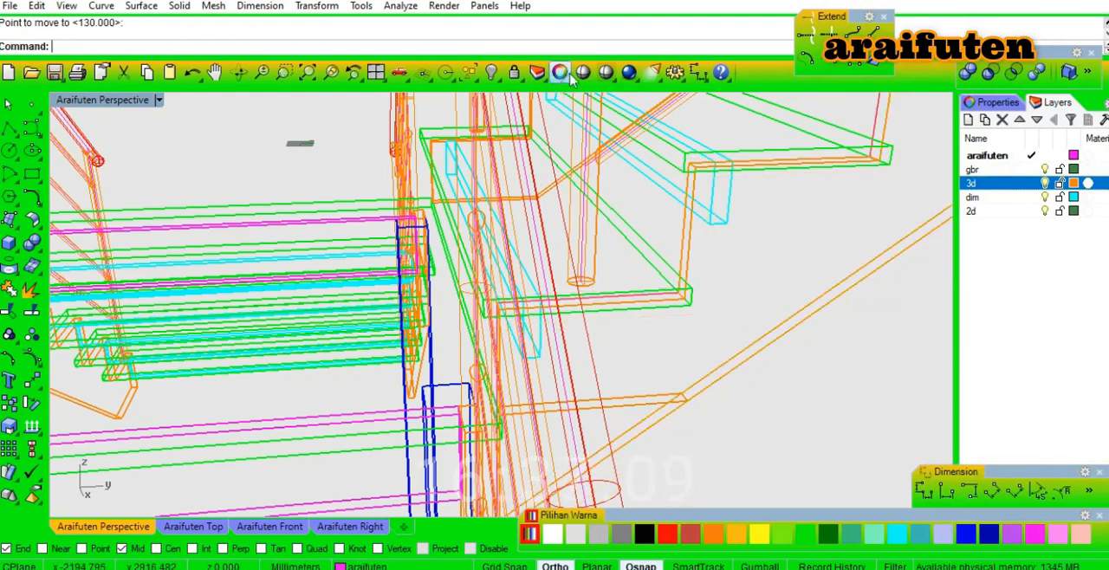
{"action": "left_click", "coordinate": [583, 73]}
{"action": "mouse_move", "coordinate": [720, 324]}
{"action": "right_mouse_down"}
{"action": "mouse_move", "coordinate": [628, 400]}
{"action": "mouse_move", "coordinate": [443, 379]}
{"action": "mouse_move", "coordinate": [663, 388]}
{"action": "mouse_move", "coordinate": [789, 231]}
{"action": "right_mouse_up"}
{"action": "scroll", "coordinate": [801, 259], "scroll_direction": "up", "scroll_amount": 5}
{"action": "key", "text": "Escape"}
Delete the upper flight's old, shorter stringers.
{"action": "right_click_drag", "start_coordinate": [811, 277], "coordinate": [878, 259]}
{"action": "scroll", "coordinate": [877, 259], "scroll_direction": "down", "scroll_amount": 4}
{"action": "scroll", "coordinate": [676, 410], "scroll_direction": "up", "scroll_amount": 5}
{"action": "scroll", "coordinate": [646, 412], "scroll_direction": "up", "scroll_amount": 2}
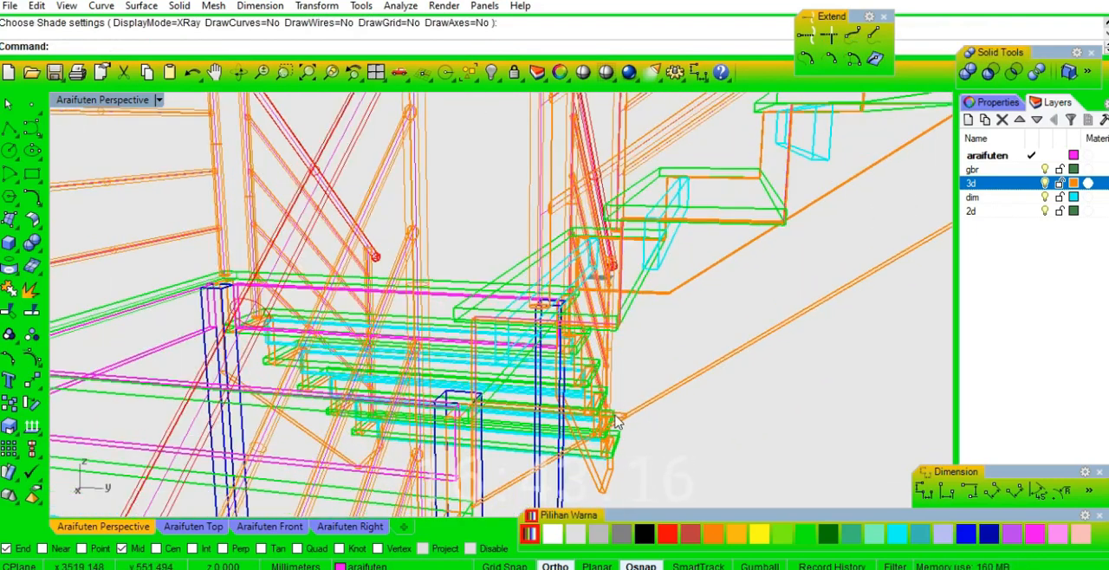
{"action": "left_click", "coordinate": [620, 418]}
{"action": "key", "text": "Delete"}
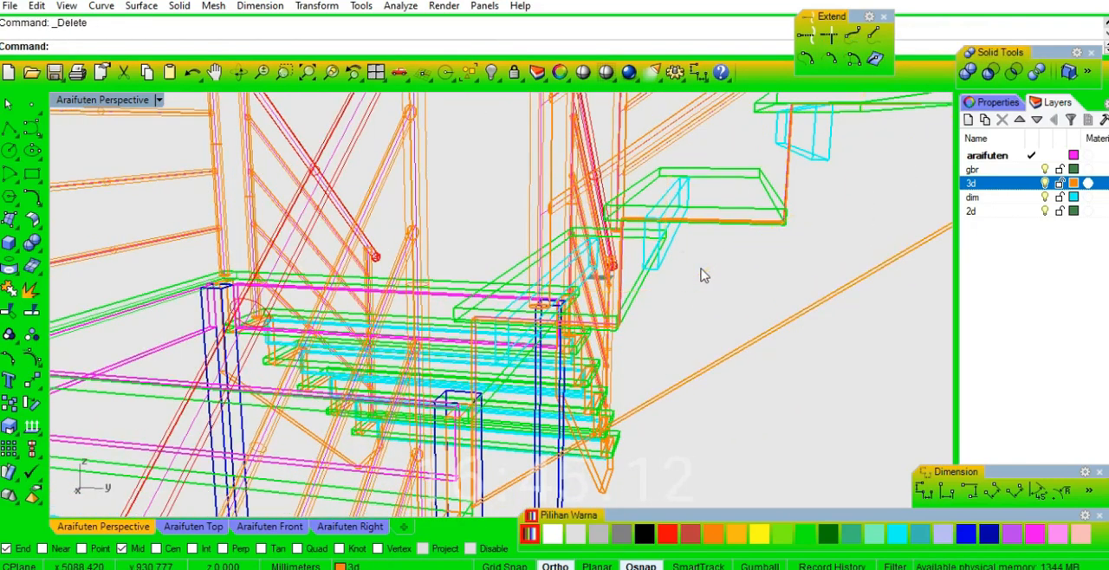
{"action": "key", "text": "Delete"}
{"action": "scroll", "coordinate": [704, 275], "scroll_direction": "down", "scroll_amount": 3}
Mirror a copy of the extended stringer to the flight's other side about the midpoint of the landing edge.
{"action": "left_click", "coordinate": [707, 325]}
{"action": "left_click", "coordinate": [781, 382]}
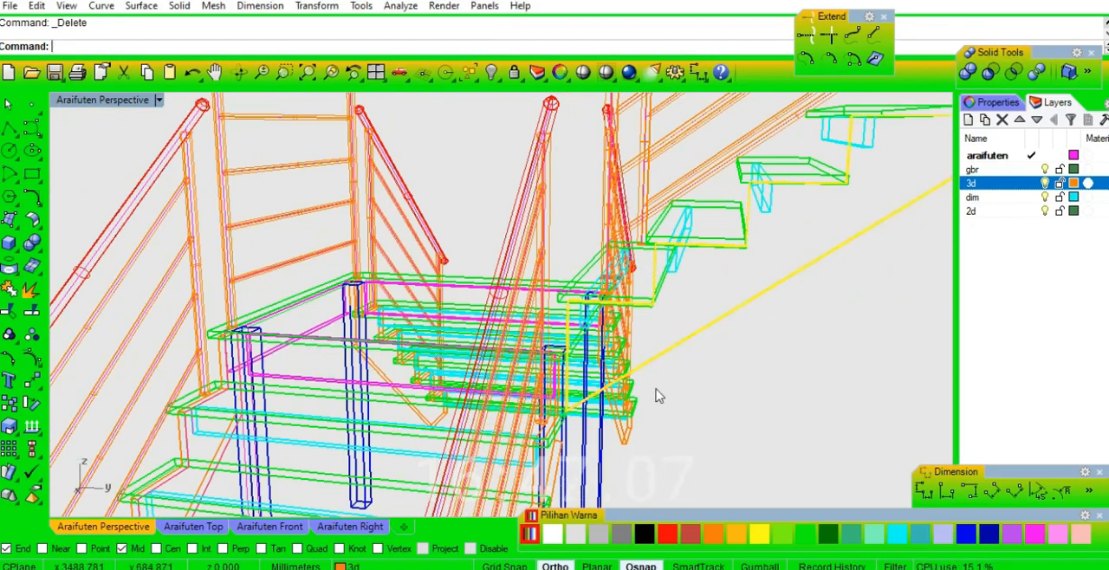
{"action": "right_click_drag", "start_coordinate": [573, 381], "coordinate": [588, 272]}
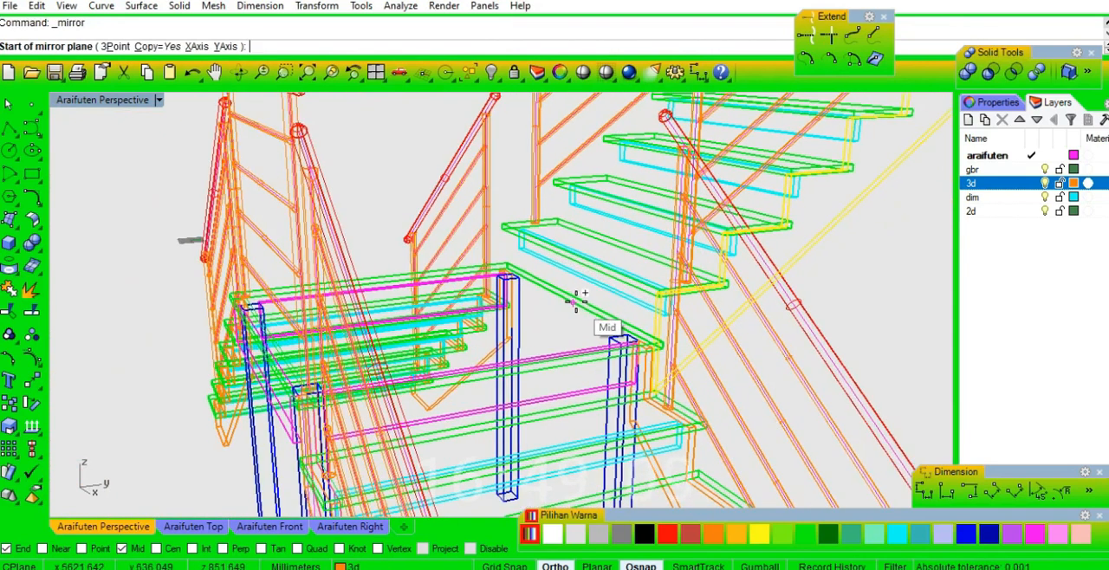
{"action": "left_click", "coordinate": [571, 301]}
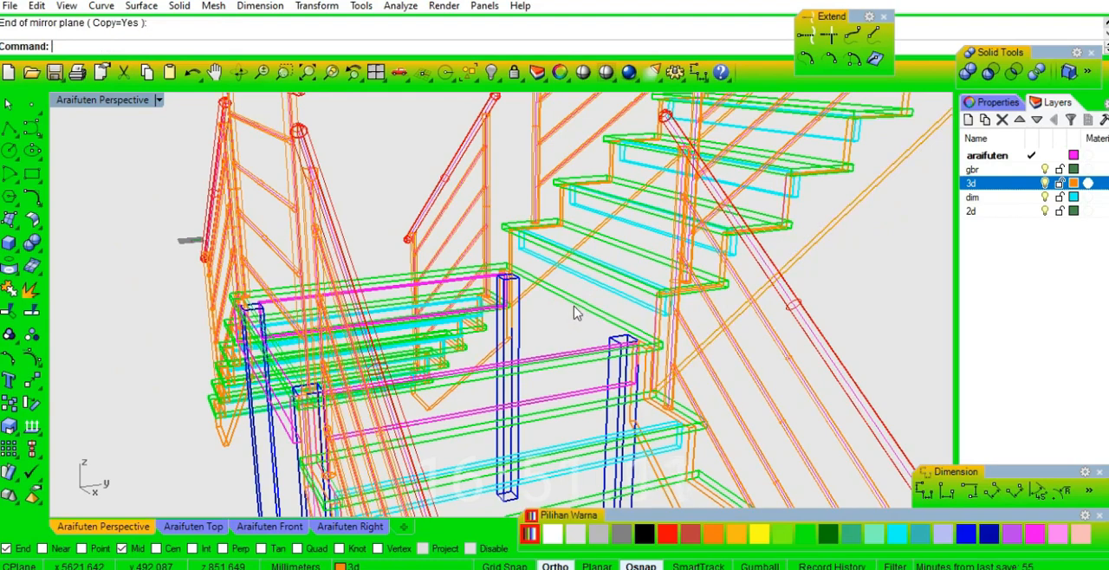
Examine the upper flight's stringers and their connection to the landing in shaded display from several angles.
{"action": "left_click", "coordinate": [580, 72]}
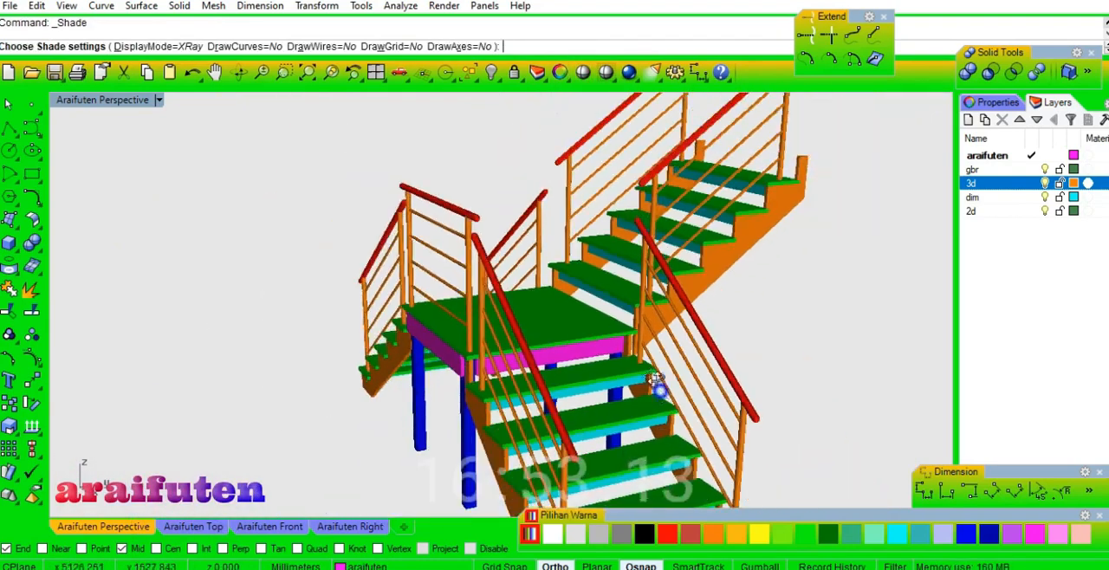
{"action": "right_click_drag", "start_coordinate": [561, 319], "coordinate": [537, 440]}
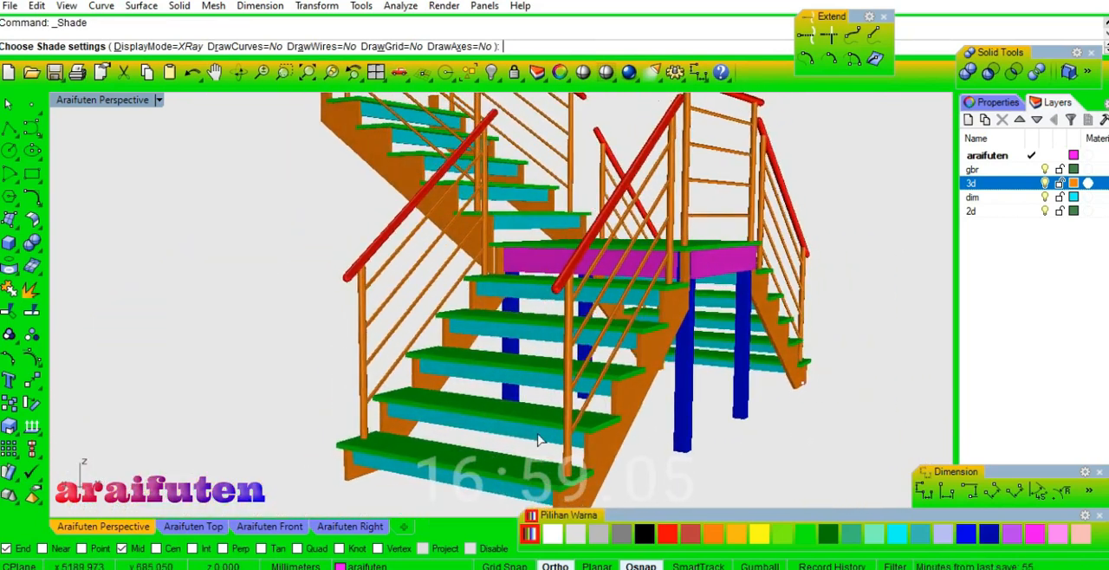
{"action": "scroll", "coordinate": [496, 362], "scroll_direction": "up", "scroll_amount": 3}
{"action": "right_click_drag", "start_coordinate": [498, 357], "coordinate": [613, 398]}
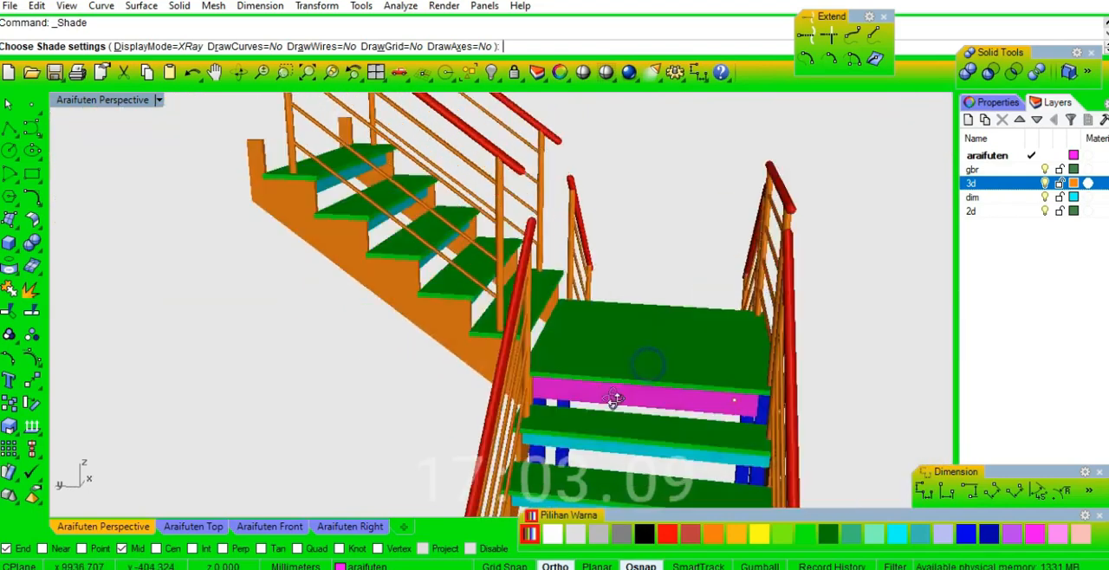
{"action": "right_click_drag", "start_coordinate": [541, 401], "coordinate": [625, 379]}
{"action": "mouse_move", "coordinate": [686, 360]}
{"action": "right_mouse_down"}
{"action": "mouse_move", "coordinate": [330, 422]}
{"action": "mouse_move", "coordinate": [606, 389]}
{"action": "mouse_move", "coordinate": [408, 428]}
{"action": "mouse_move", "coordinate": [391, 371]}
{"action": "mouse_move", "coordinate": [421, 372]}
{"action": "mouse_move", "coordinate": [292, 380]}
{"action": "mouse_move", "coordinate": [482, 379]}
{"action": "right_mouse_up"}
{"action": "scroll", "coordinate": [387, 403], "scroll_direction": "up", "scroll_amount": 8}
{"action": "right_click", "coordinate": [416, 378]}
{"action": "left_click", "coordinate": [582, 71]}
{"action": "mouse_move", "coordinate": [458, 272]}
{"action": "right_mouse_down"}
{"action": "mouse_move", "coordinate": [383, 395]}
{"action": "mouse_move", "coordinate": [272, 384]}
{"action": "mouse_move", "coordinate": [280, 248]}
{"action": "mouse_move", "coordinate": [271, 252]}
{"action": "mouse_move", "coordinate": [283, 268]}
{"action": "mouse_move", "coordinate": [399, 270]}
{"action": "right_mouse_up"}
{"action": "right_click", "coordinate": [400, 268]}
{"action": "scroll", "coordinate": [425, 272], "scroll_direction": "down", "scroll_amount": 4}
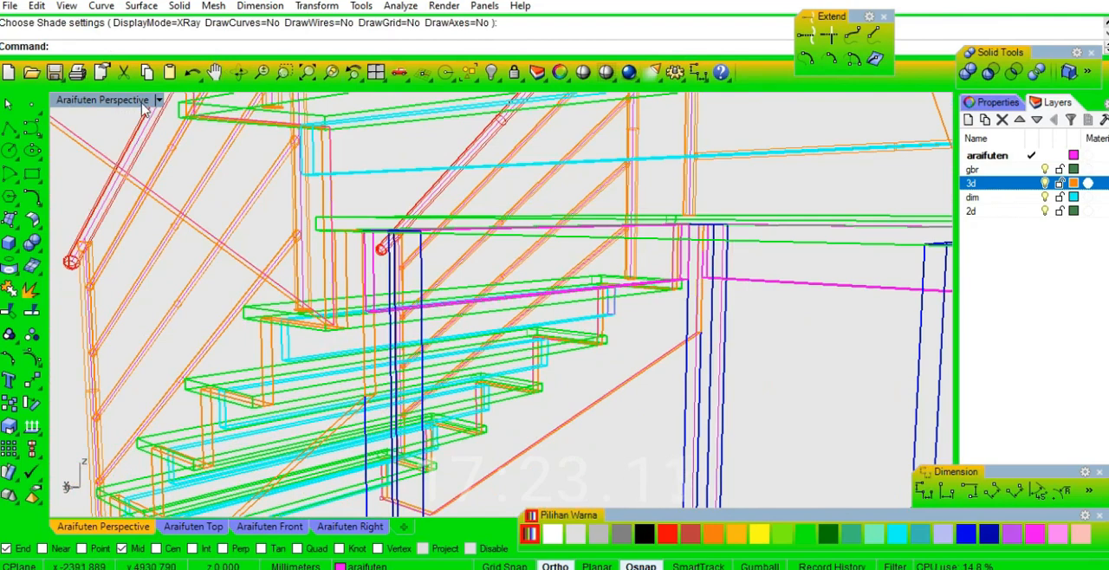
Set the perspective display to Ghosted and draw a 20 by 150 mm upright rectangle under the landing slab's corner, next to the upper flight's stringer.
{"action": "left_click", "coordinate": [144, 102]}
{"action": "left_click", "coordinate": [195, 144]}
{"action": "right_click_drag", "start_coordinate": [414, 340], "coordinate": [660, 345]}
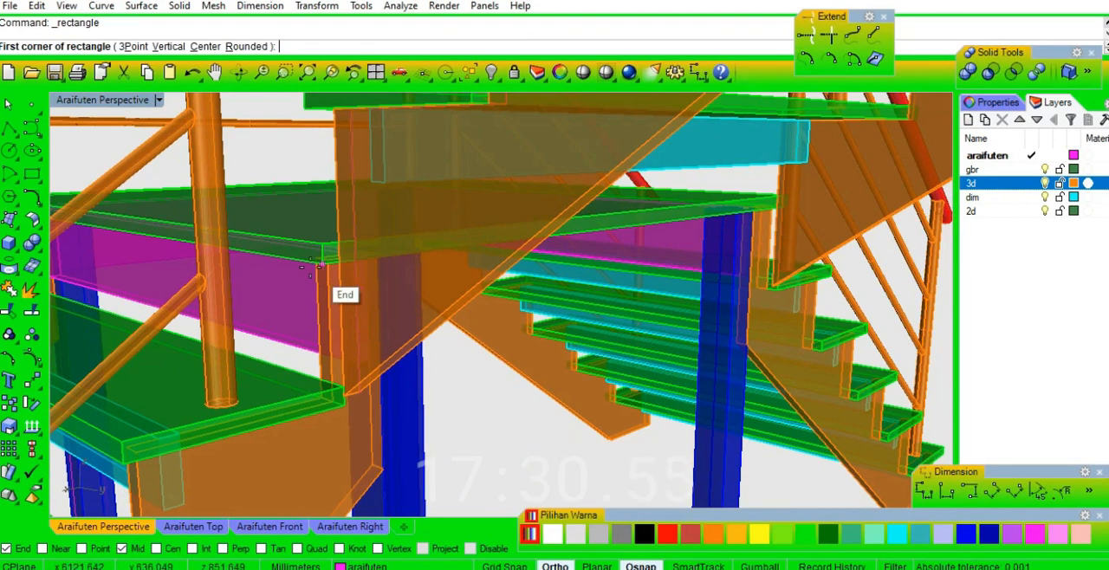
{"action": "scroll", "coordinate": [308, 267], "scroll_direction": "up", "scroll_amount": 5}
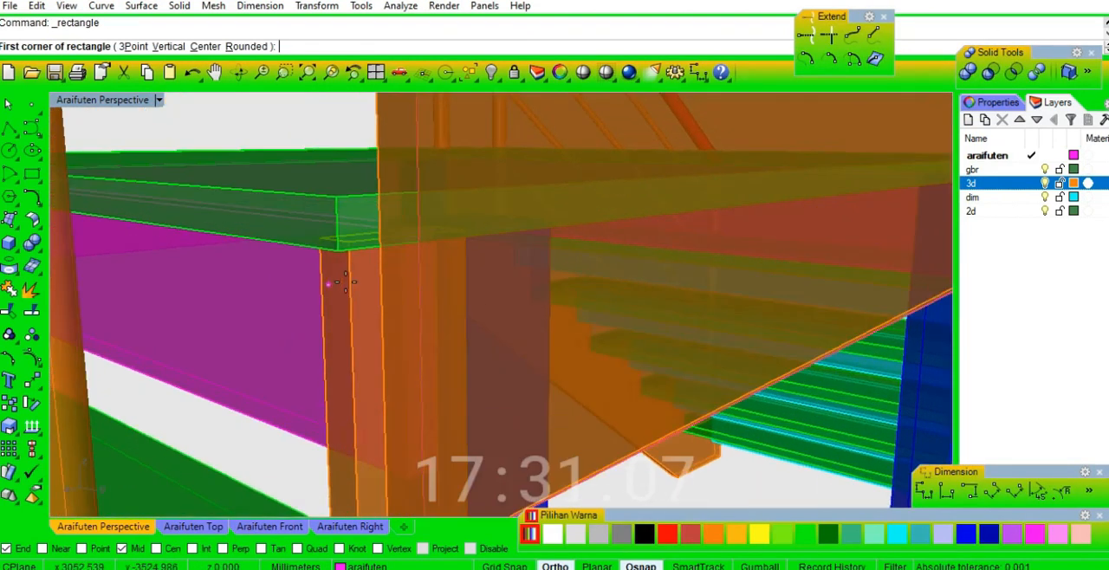
{"action": "left_click", "coordinate": [351, 223]}
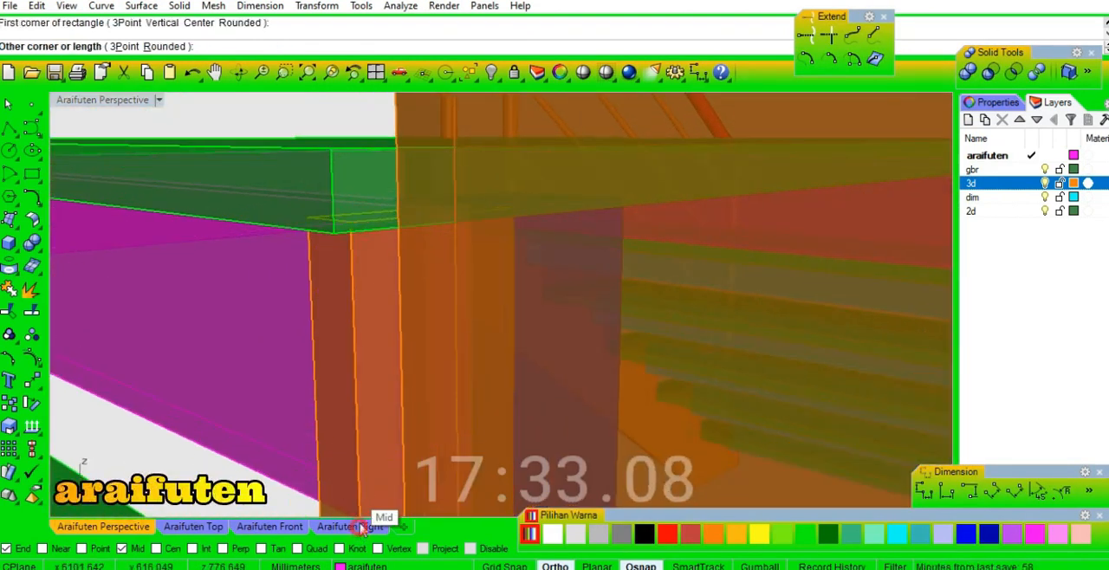
{"action": "left_click", "coordinate": [350, 526]}
{"action": "scroll", "coordinate": [780, 320], "scroll_direction": "up", "scroll_amount": 5}
{"action": "scroll", "coordinate": [758, 338], "scroll_direction": "up", "scroll_amount": 5}
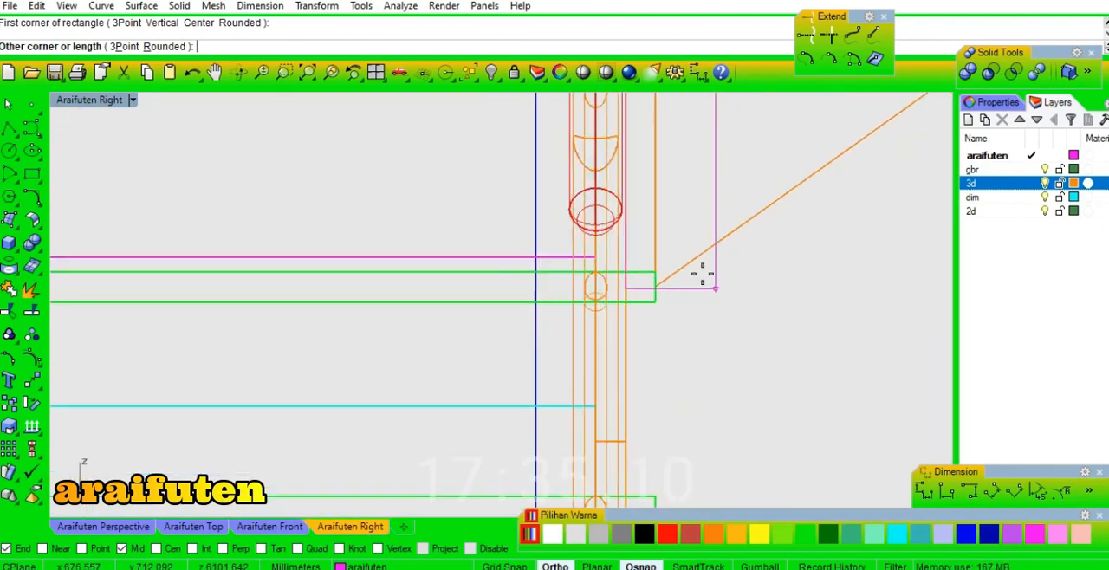
{"action": "key", "text": "Return"}
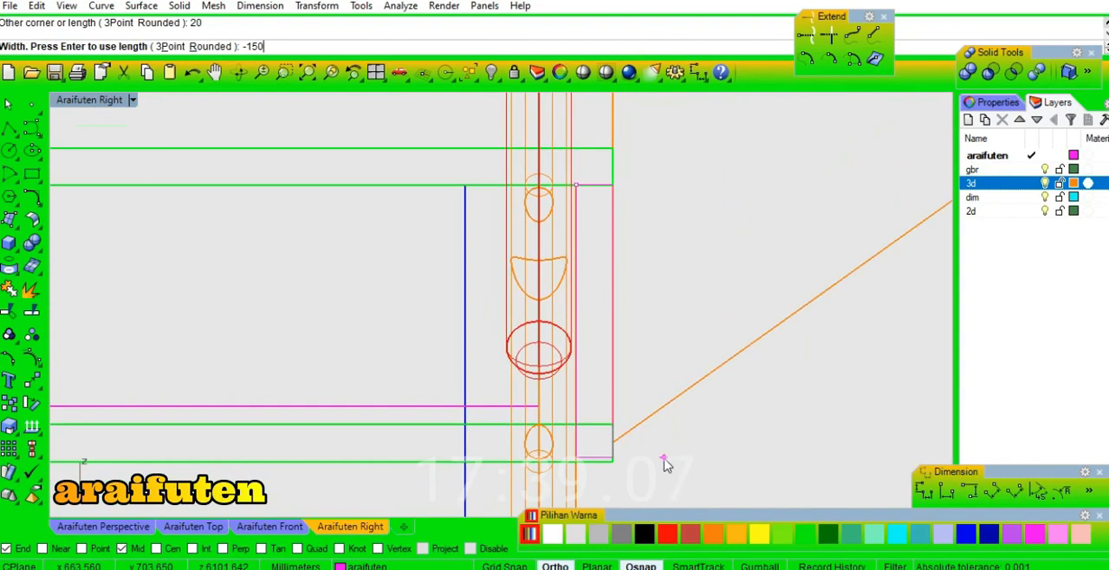
{"action": "left_click", "coordinate": [149, 528]}
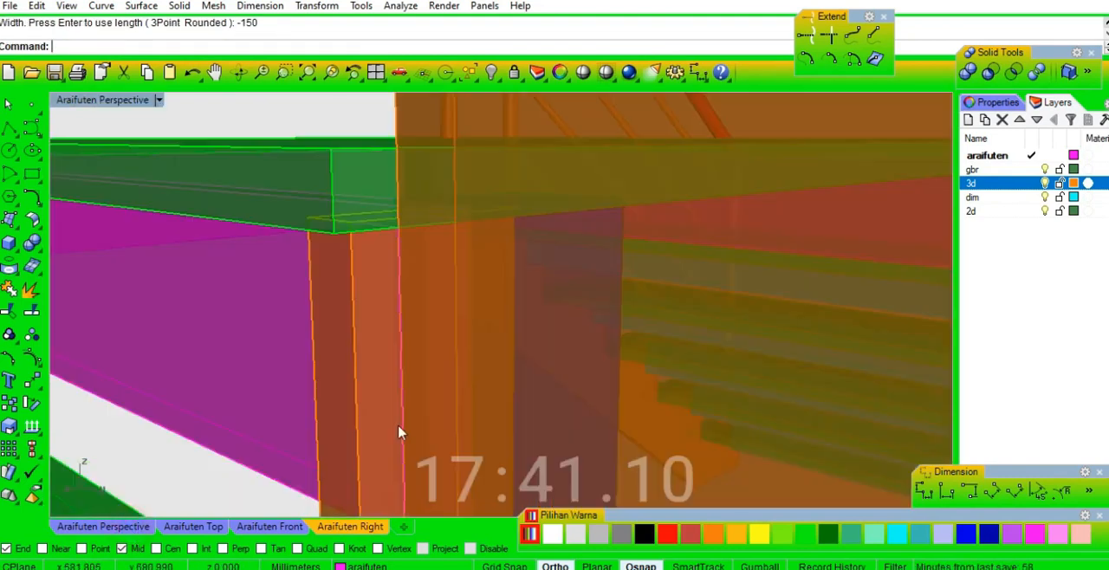
{"action": "scroll", "coordinate": [483, 227], "scroll_direction": "down", "scroll_amount": 5}
{"action": "scroll", "coordinate": [461, 389], "scroll_direction": "up", "scroll_amount": 4}
{"action": "left_click", "coordinate": [465, 379]}
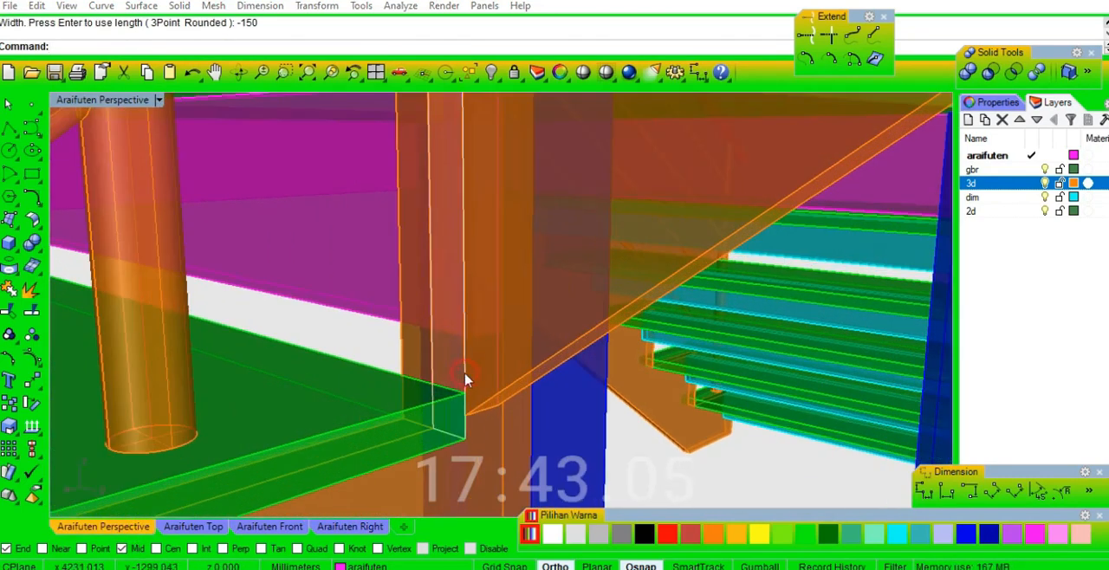
{"action": "scroll", "coordinate": [459, 399], "scroll_direction": "down", "scroll_amount": 4}
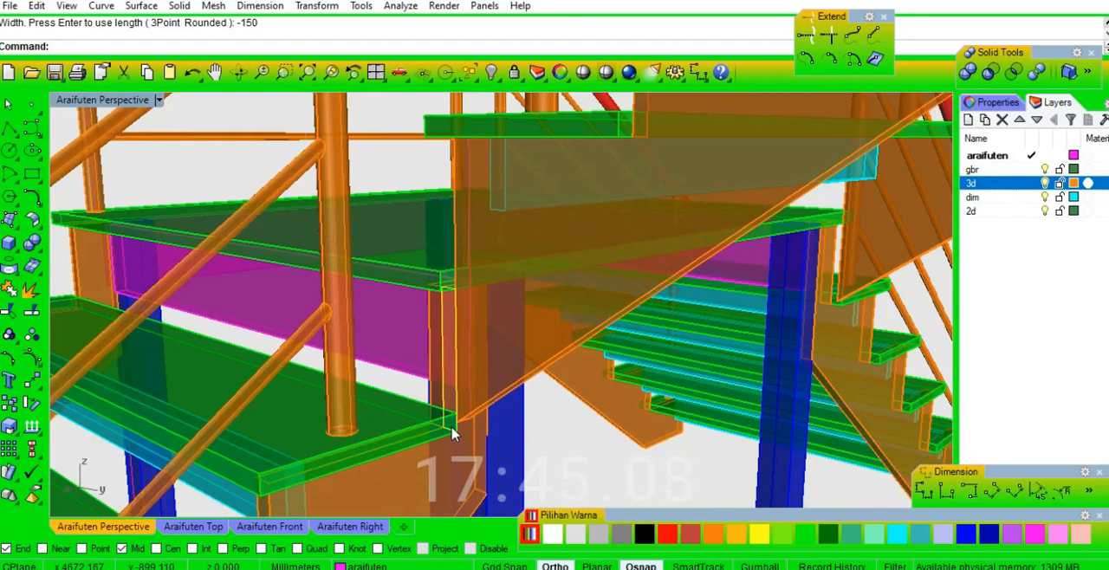
{"action": "key", "text": "e"}
{"action": "right_click_drag", "start_coordinate": [768, 285], "coordinate": [540, 289]}
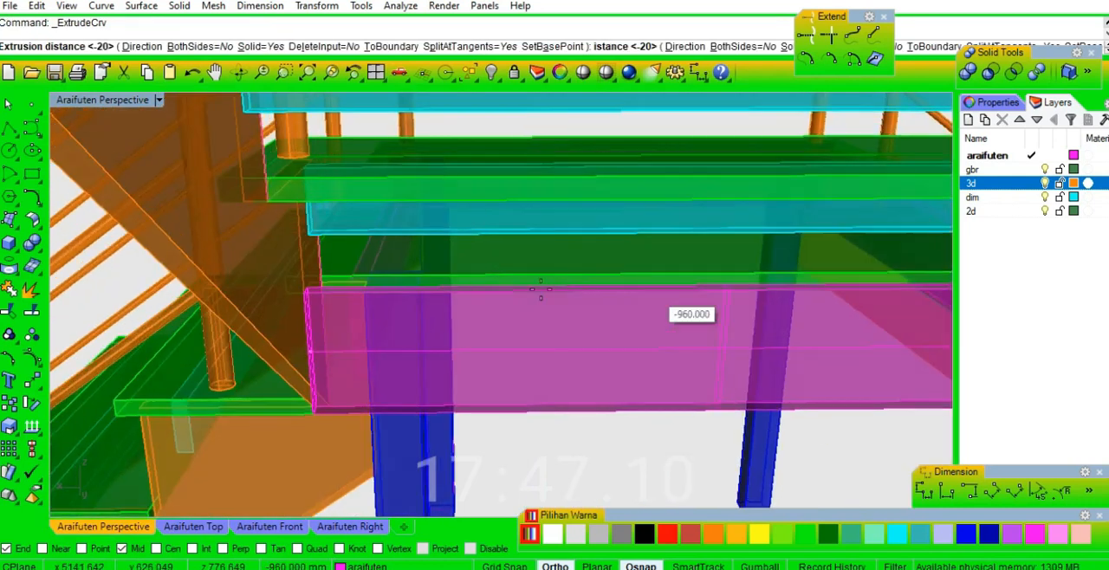
{"action": "scroll", "coordinate": [541, 290], "scroll_direction": "down", "scroll_amount": 3}
{"action": "key", "text": "Escape"}
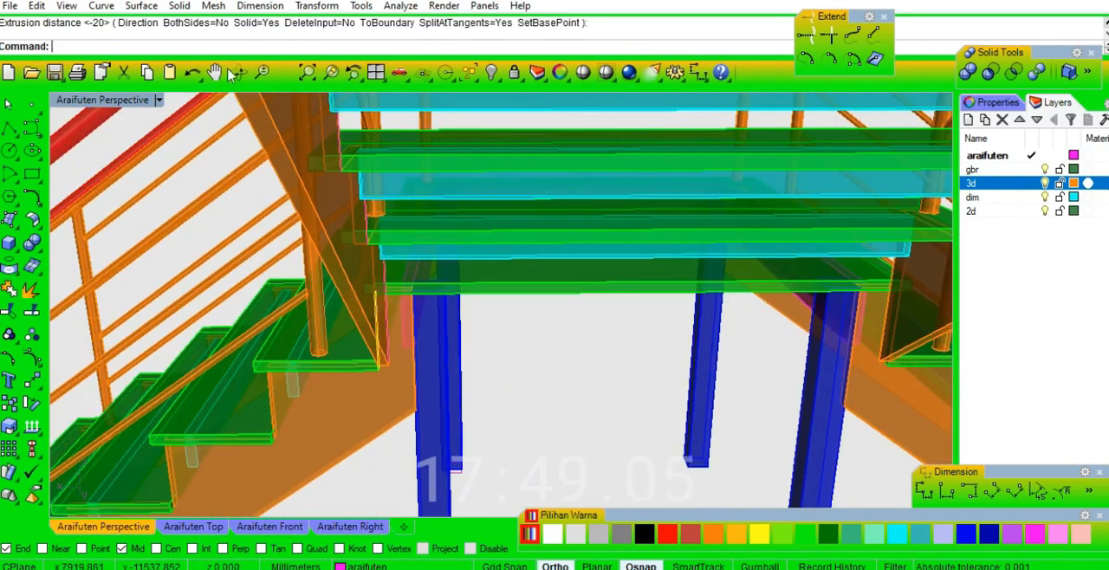
Set the perspective display to Wireframe and extrude the rectangle under the landing edge across to the opposite stringer as a solid beam.
{"action": "left_click", "coordinate": [159, 100]}
{"action": "left_click", "coordinate": [211, 87]}
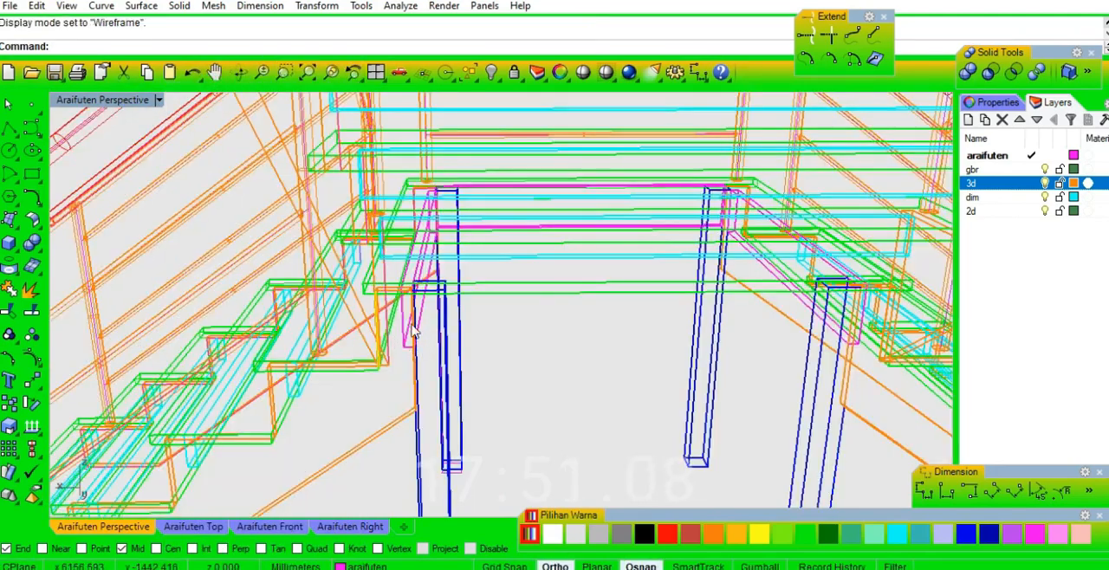
{"action": "right_click_drag", "start_coordinate": [421, 327], "coordinate": [386, 322]}
{"action": "left_click", "coordinate": [386, 322]}
{"action": "key", "text": "e"}
{"action": "right_click_drag", "start_coordinate": [519, 314], "coordinate": [753, 318]}
{"action": "right_click_drag", "start_coordinate": [695, 398], "coordinate": [609, 286]}
{"action": "scroll", "coordinate": [674, 277], "scroll_direction": "up", "scroll_amount": 3}
{"action": "right_click_drag", "start_coordinate": [609, 338], "coordinate": [641, 418]}
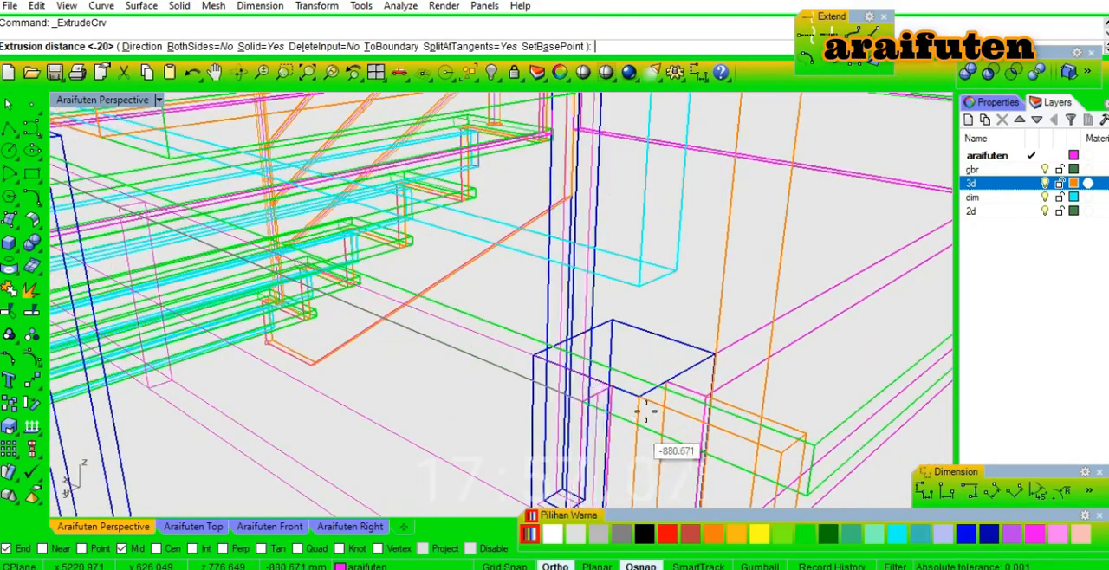
{"action": "left_click", "coordinate": [789, 453]}
{"action": "scroll", "coordinate": [789, 453], "scroll_direction": "down", "scroll_amount": 5}
{"action": "right_click_drag", "start_coordinate": [698, 431], "coordinate": [823, 432]}
Select the new landing beam and examine the whole staircase in shaded display from all sides.
{"action": "left_click", "coordinate": [644, 329]}
{"action": "right_click_drag", "start_coordinate": [643, 329], "coordinate": [780, 369]}
{"action": "scroll", "coordinate": [523, 302], "scroll_direction": "up", "scroll_amount": 4}
{"action": "right_click_drag", "start_coordinate": [522, 302], "coordinate": [376, 317]}
{"action": "scroll", "coordinate": [509, 322], "scroll_direction": "up", "scroll_amount": 1}
{"action": "scroll", "coordinate": [376, 317], "scroll_direction": "down", "scroll_amount": 5}
{"action": "right_click_drag", "start_coordinate": [649, 371], "coordinate": [593, 363]}
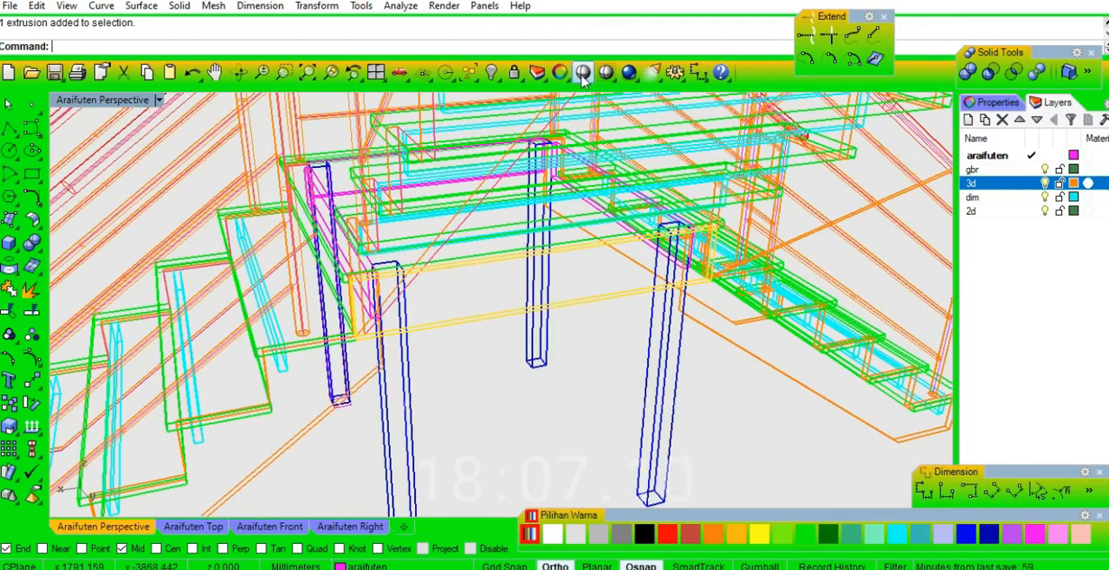
{"action": "mouse_move", "coordinate": [660, 279]}
{"action": "right_mouse_down"}
{"action": "mouse_move", "coordinate": [713, 300]}
{"action": "mouse_move", "coordinate": [621, 248]}
{"action": "mouse_move", "coordinate": [576, 246]}
{"action": "right_mouse_up"}
{"action": "scroll", "coordinate": [725, 270], "scroll_direction": "up", "scroll_amount": 4}
{"action": "mouse_move", "coordinate": [725, 270]}
{"action": "right_mouse_down"}
{"action": "mouse_move", "coordinate": [654, 280]}
{"action": "mouse_move", "coordinate": [814, 298]}
{"action": "mouse_move", "coordinate": [576, 315]}
{"action": "mouse_move", "coordinate": [754, 341]}
{"action": "mouse_move", "coordinate": [579, 365]}
{"action": "right_mouse_up"}
{"action": "scroll", "coordinate": [578, 364], "scroll_direction": "down", "scroll_amount": 5}
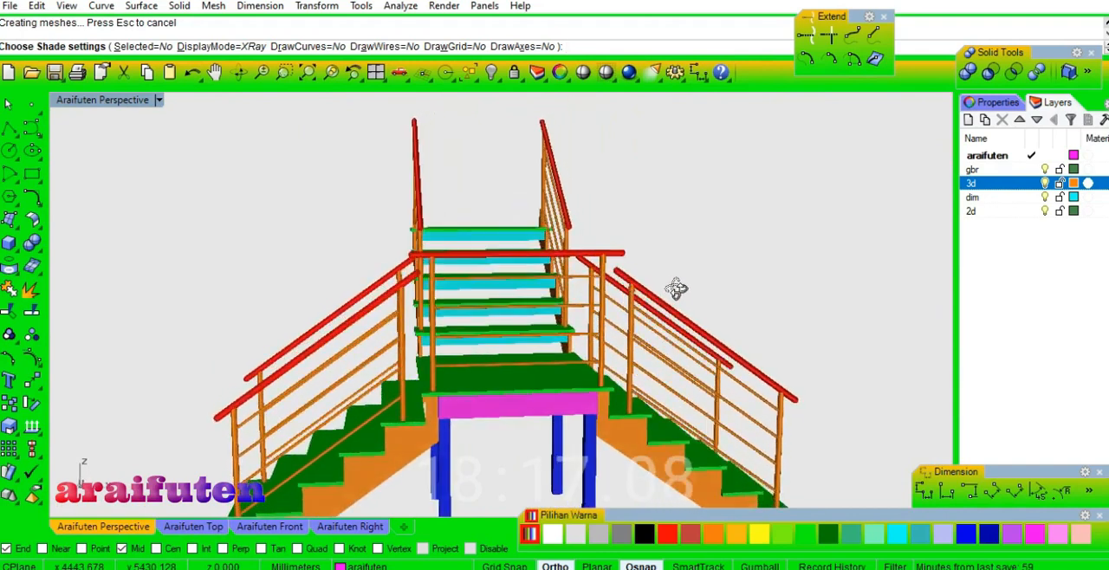
{"action": "scroll", "coordinate": [475, 426], "scroll_direction": "up", "scroll_amount": 3}
{"action": "right_click_drag", "start_coordinate": [479, 401], "coordinate": [580, 364]}
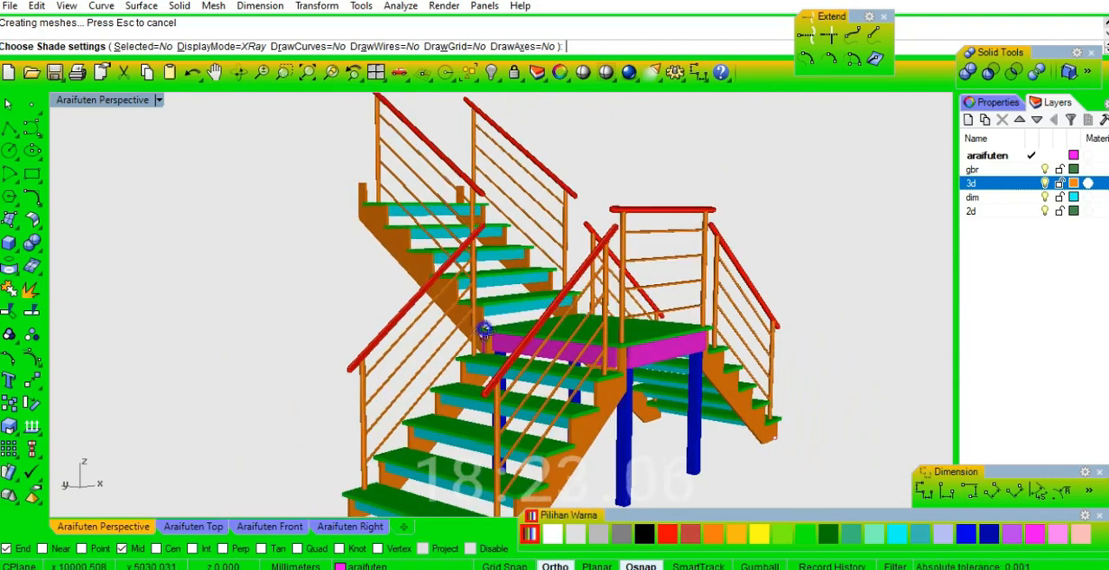
{"action": "right_click_drag", "start_coordinate": [453, 344], "coordinate": [267, 276]}
{"action": "scroll", "coordinate": [650, 358], "scroll_direction": "up", "scroll_amount": 8}
{"action": "right_click_drag", "start_coordinate": [655, 359], "coordinate": [557, 376]}
{"action": "scroll", "coordinate": [487, 292], "scroll_direction": "down", "scroll_amount": 9}
{"action": "right_click_drag", "start_coordinate": [635, 332], "coordinate": [700, 362]}
{"action": "scroll", "coordinate": [623, 347], "scroll_direction": "down", "scroll_amount": 3}
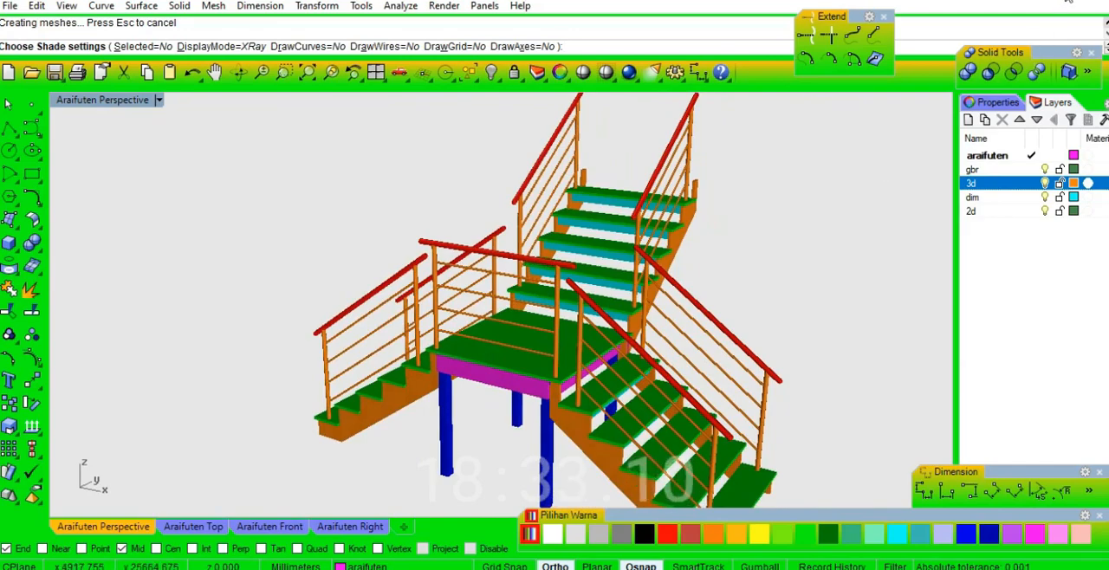